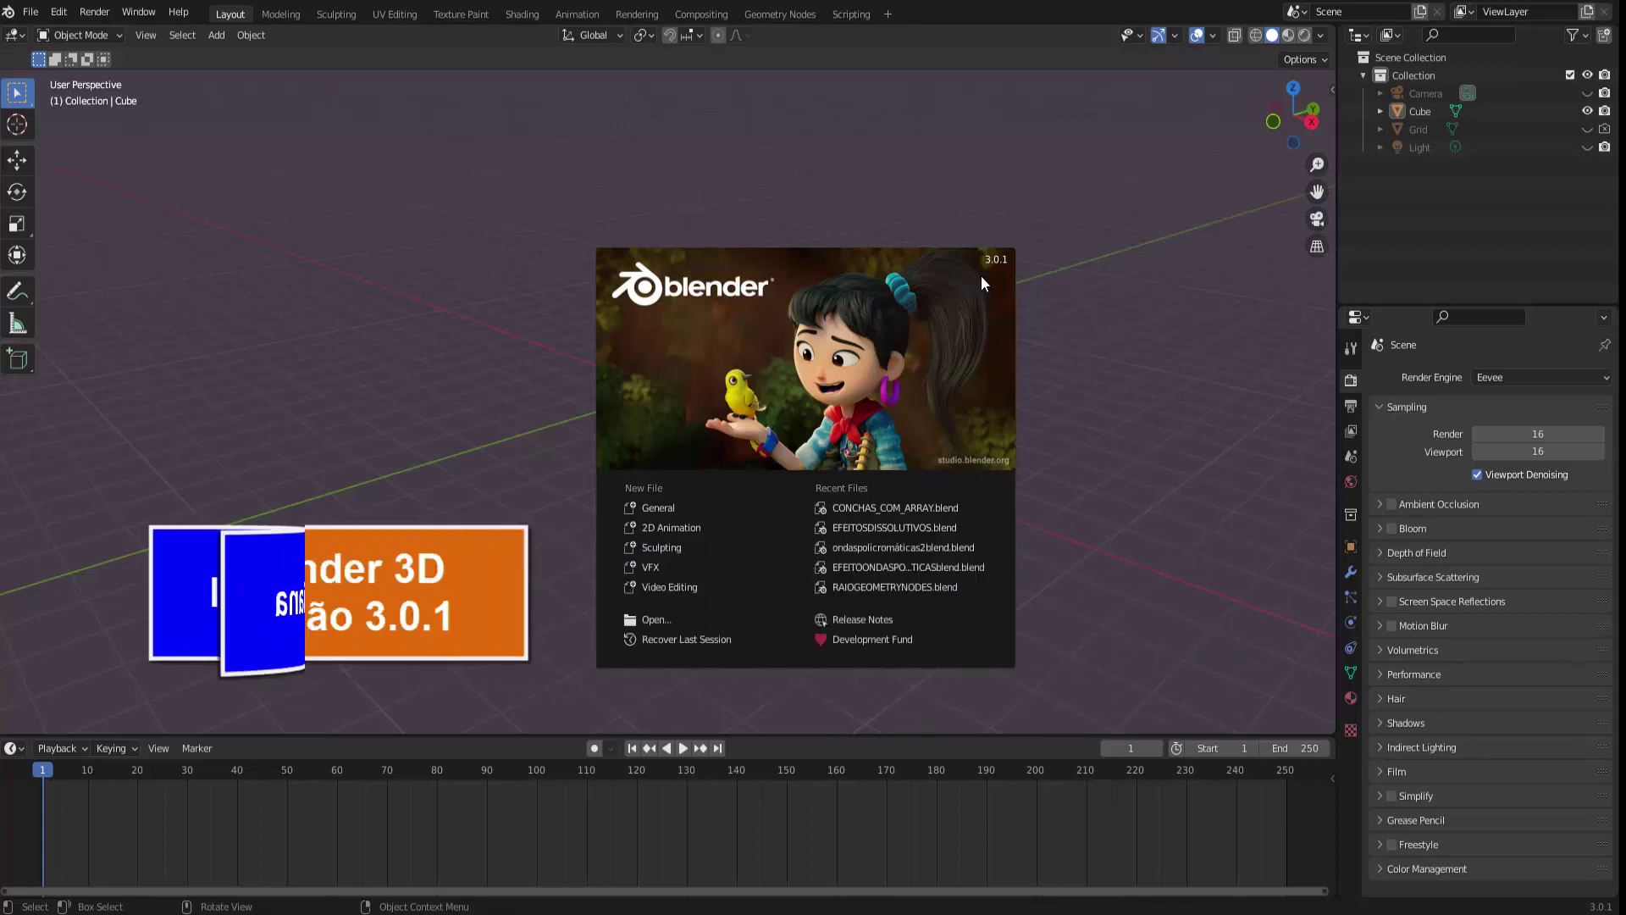
Duplicate the cube in place as Cube.001, hide the copy, and reselect the original Cube
click(1104, 387)
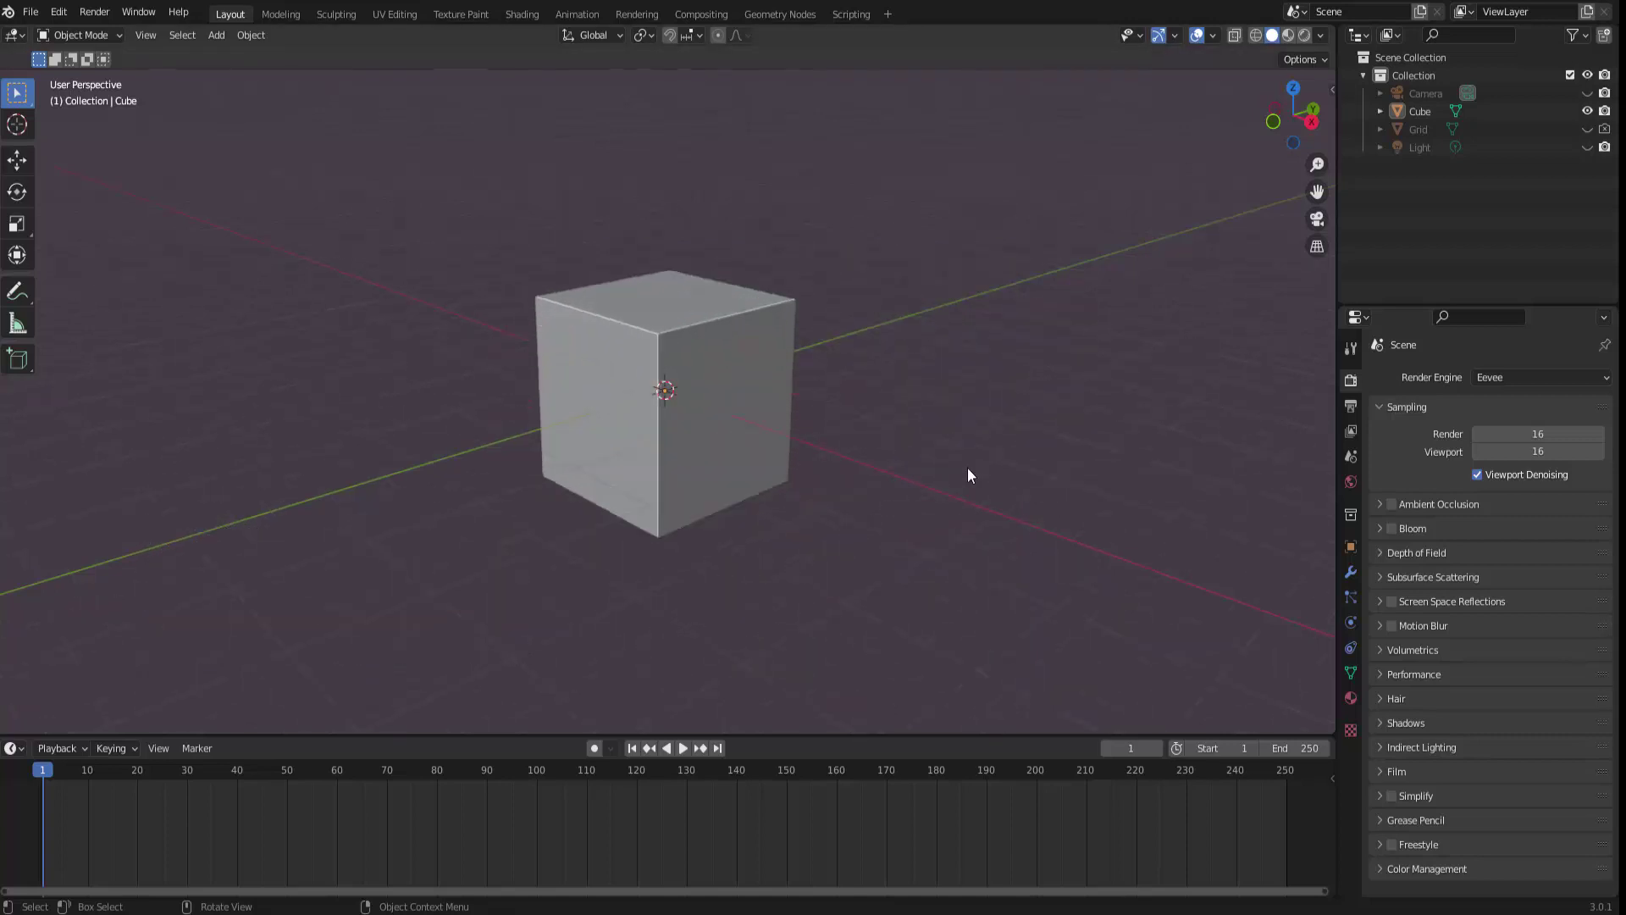
click(730, 351)
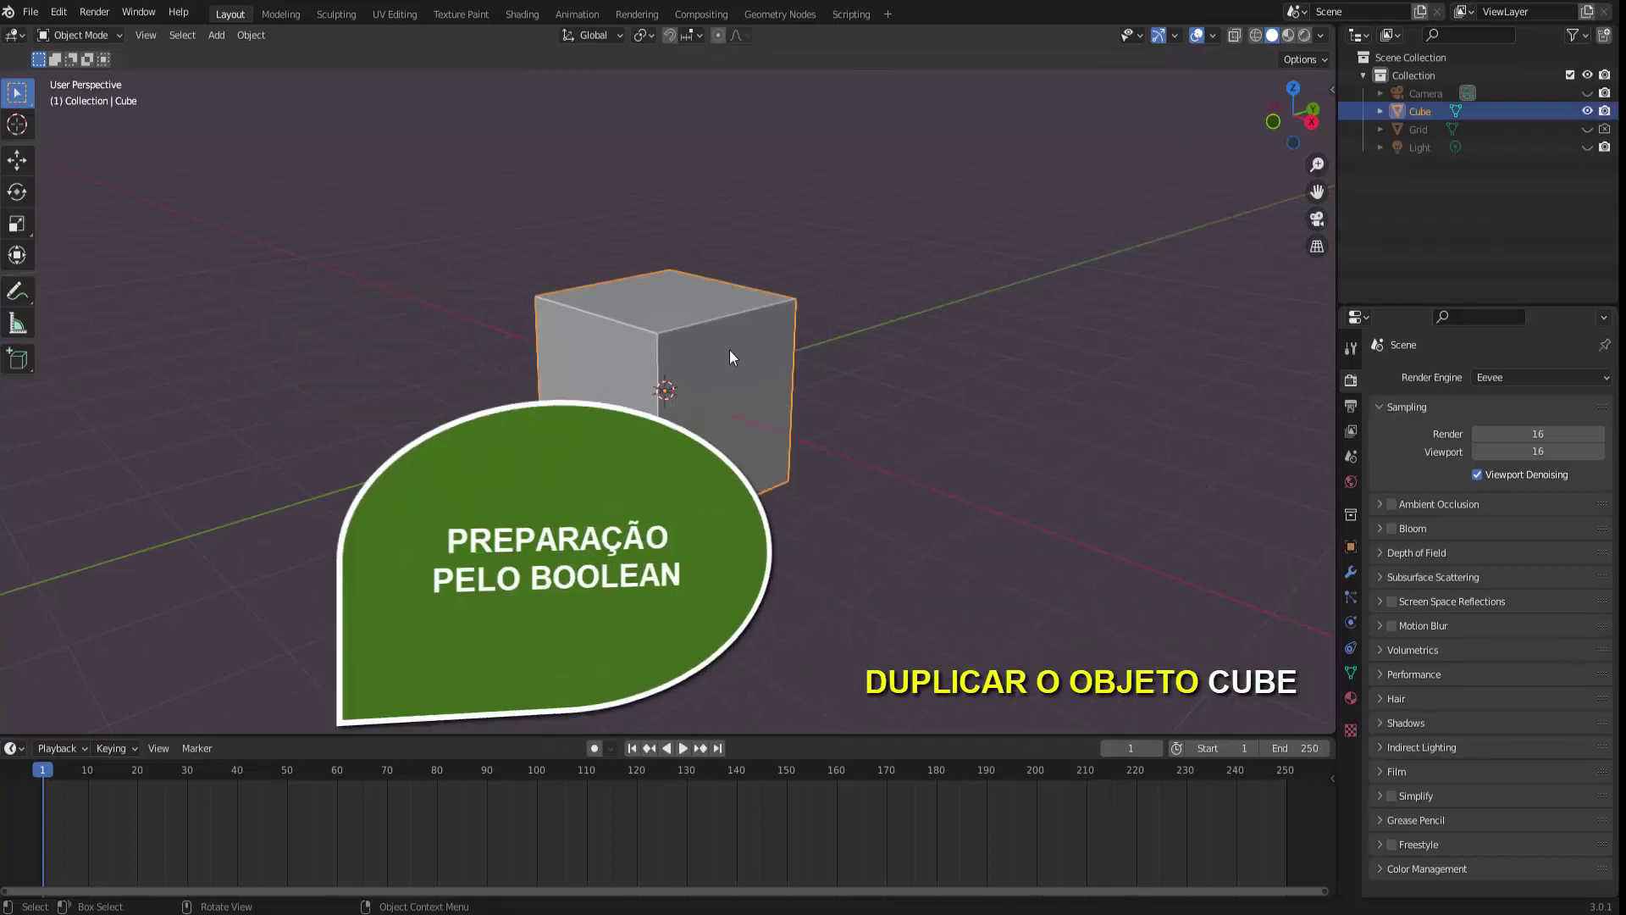
key(shift+d)
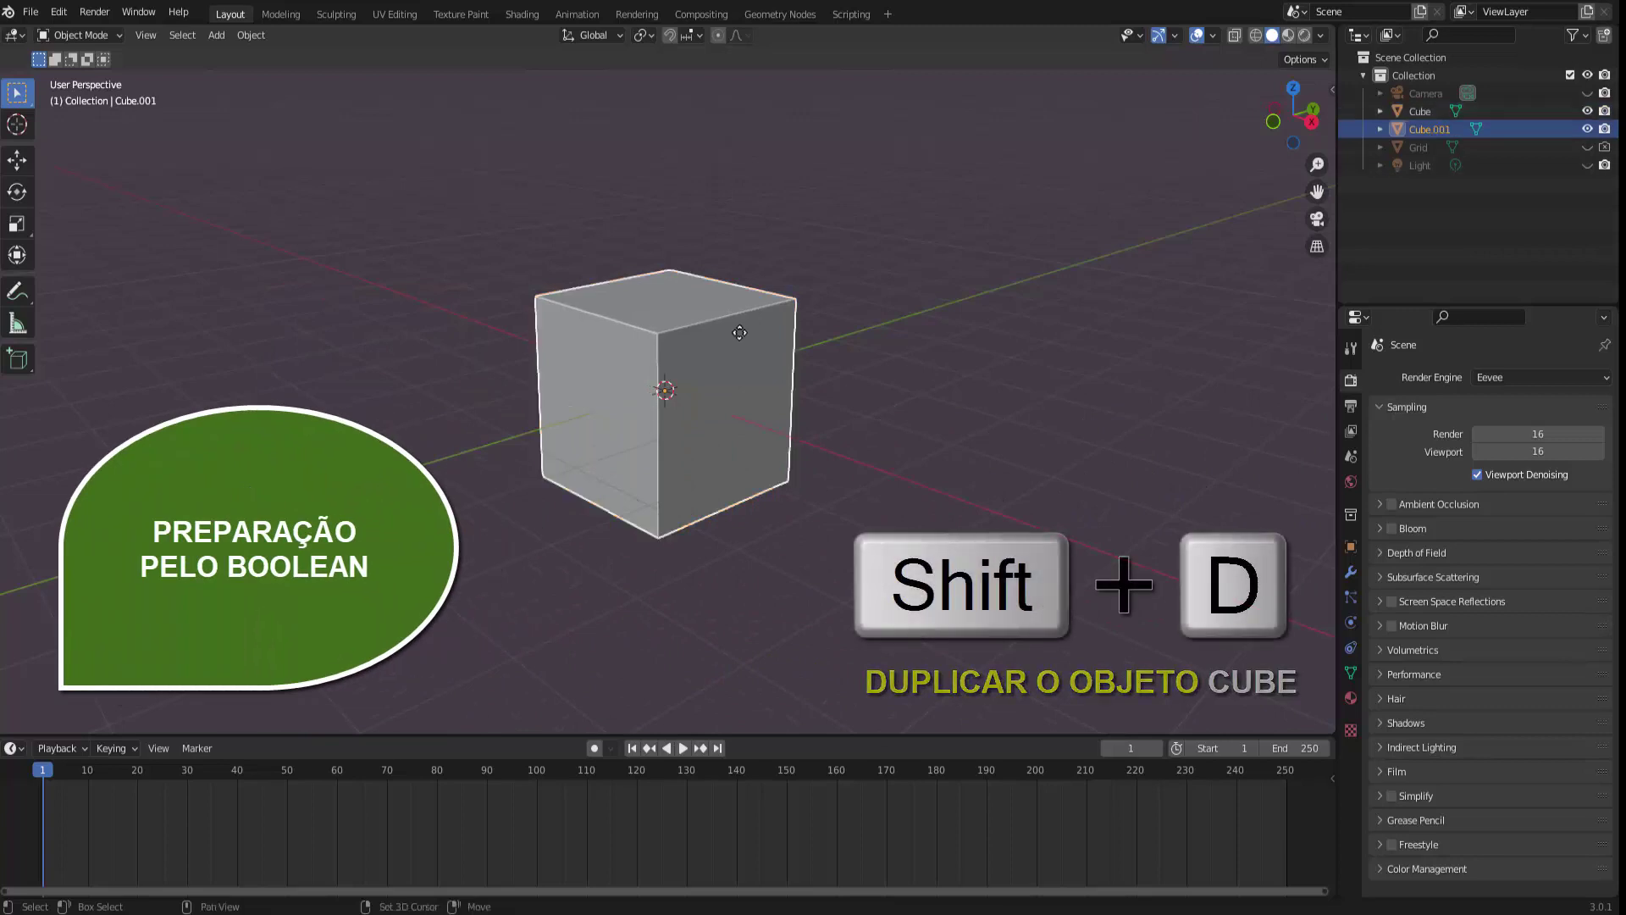
key(Escape)
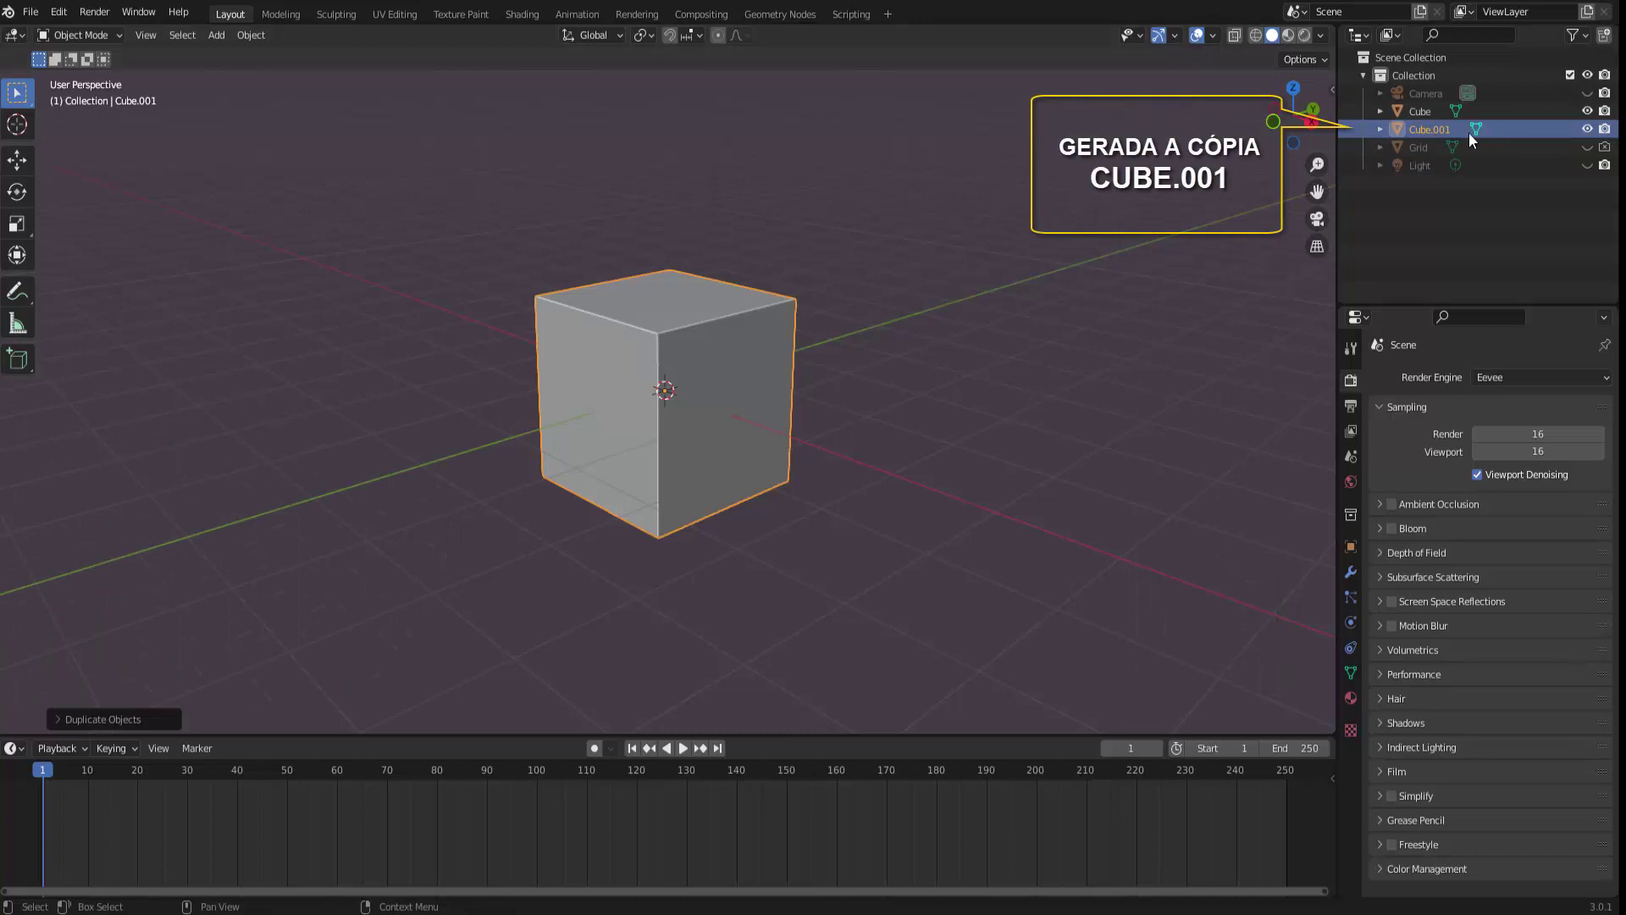
click(1588, 129)
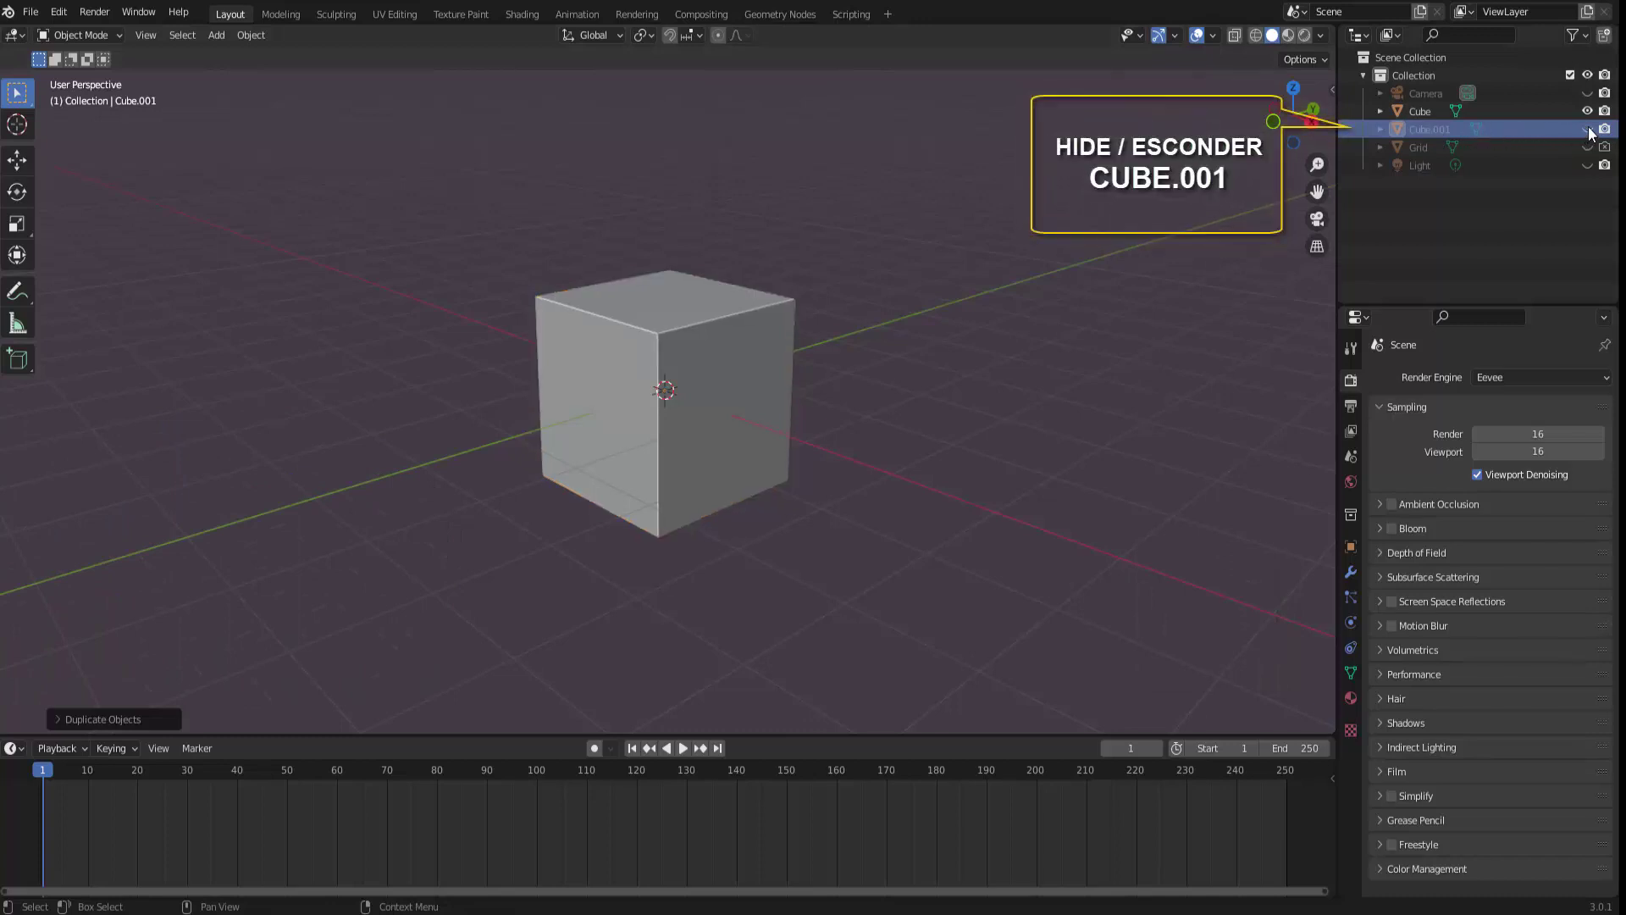
click(757, 328)
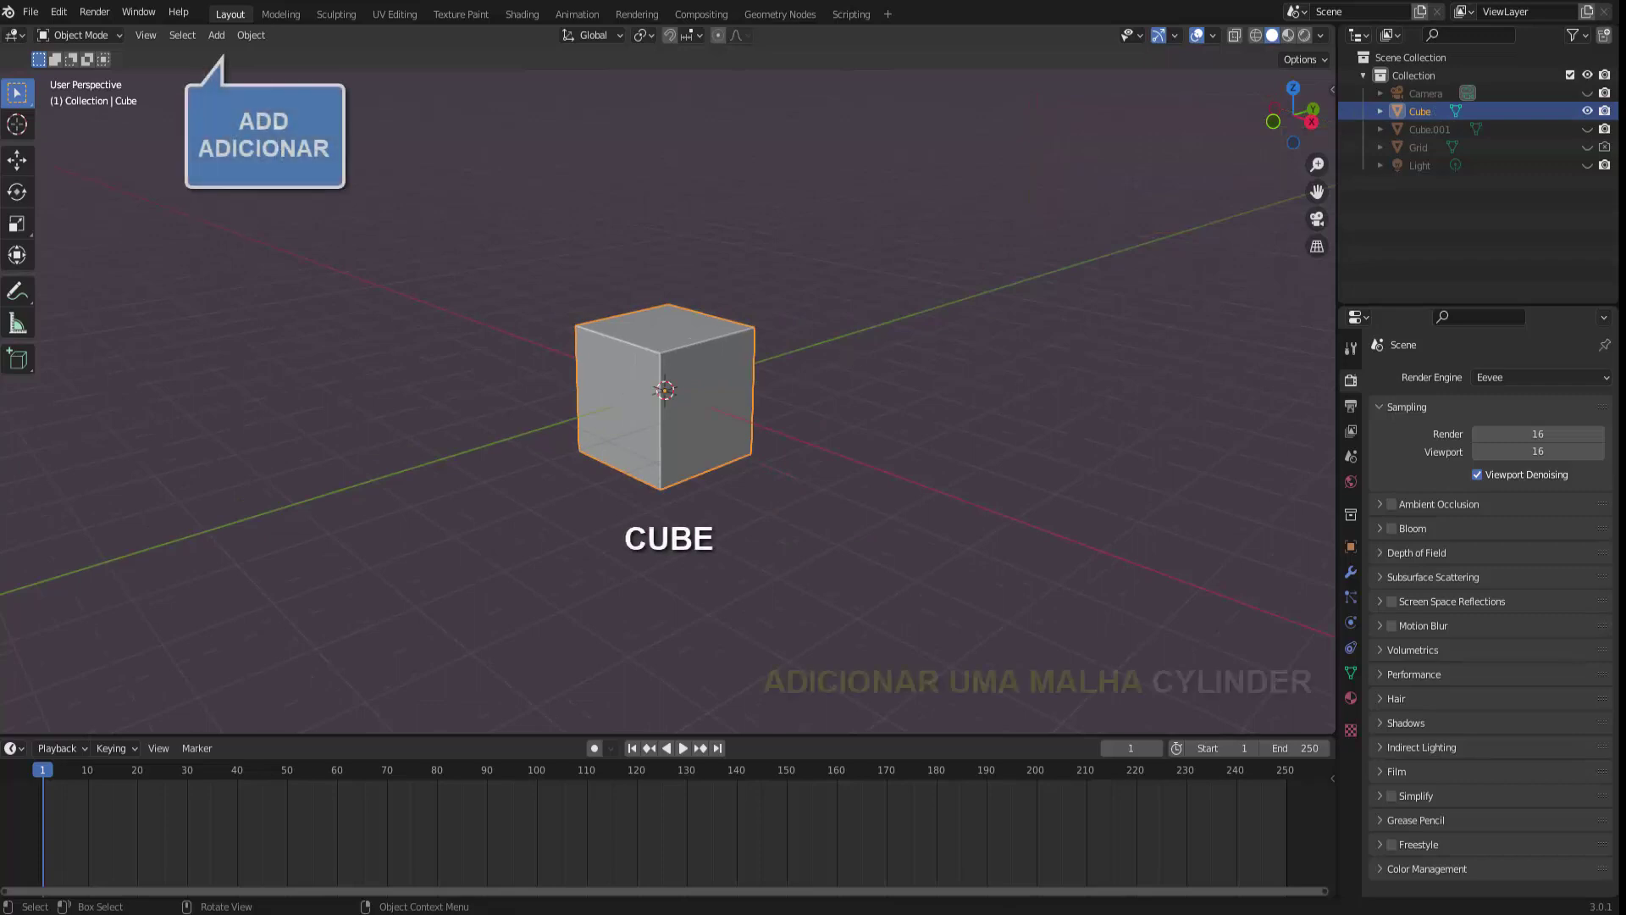
Add a cylinder rotated 90° on X with a 0.74 m radius through the cube
click(216, 35)
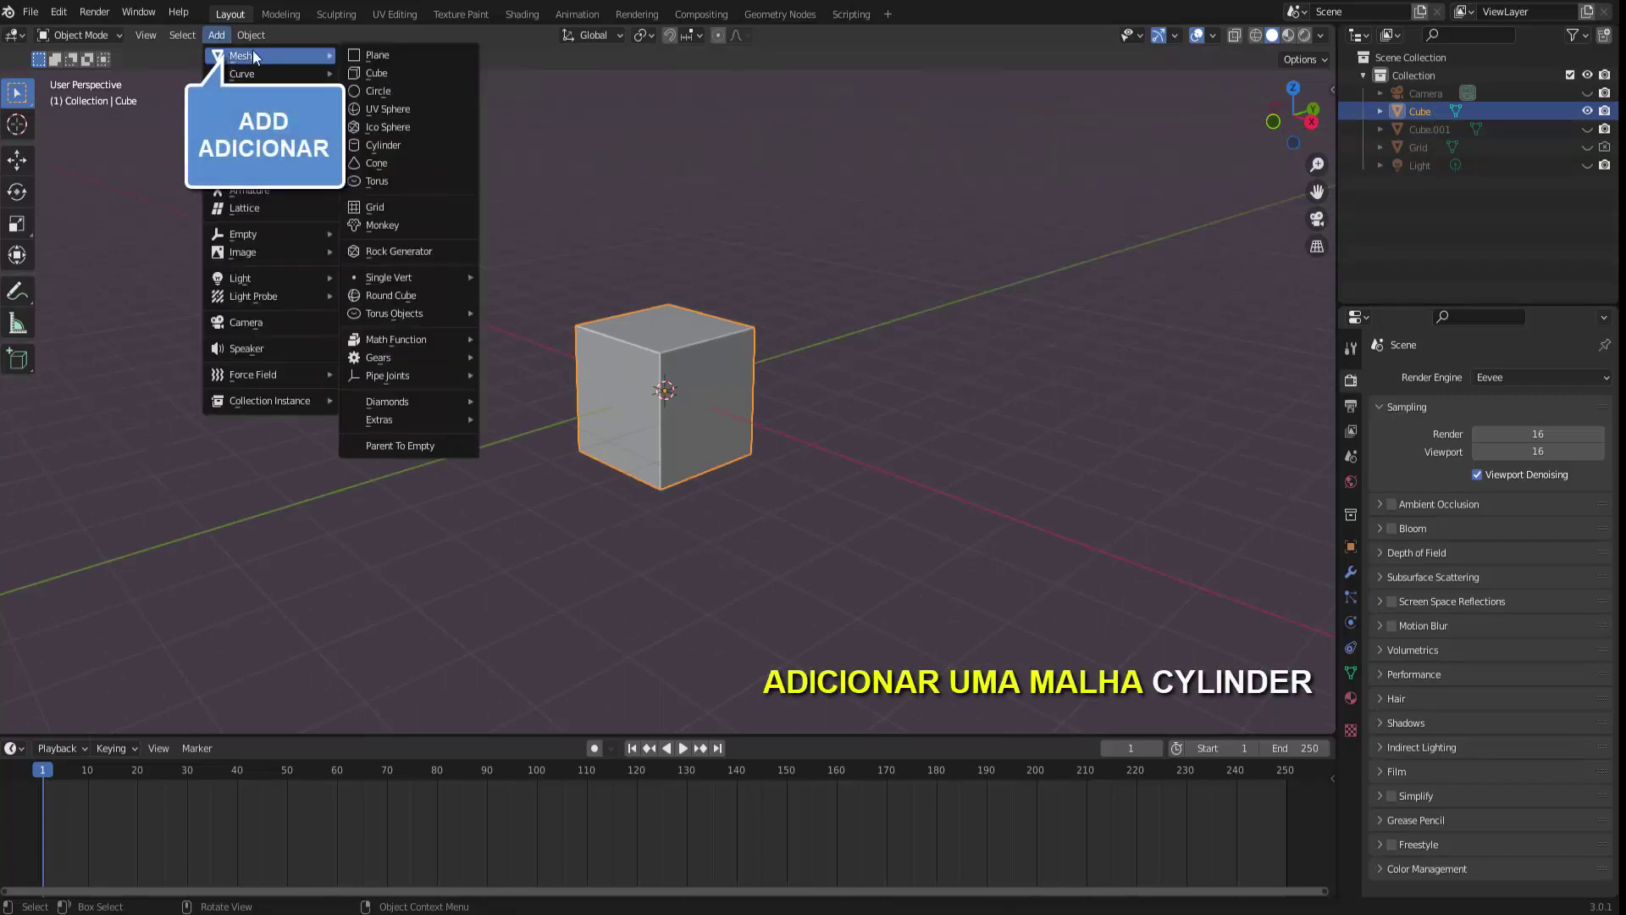
click(386, 145)
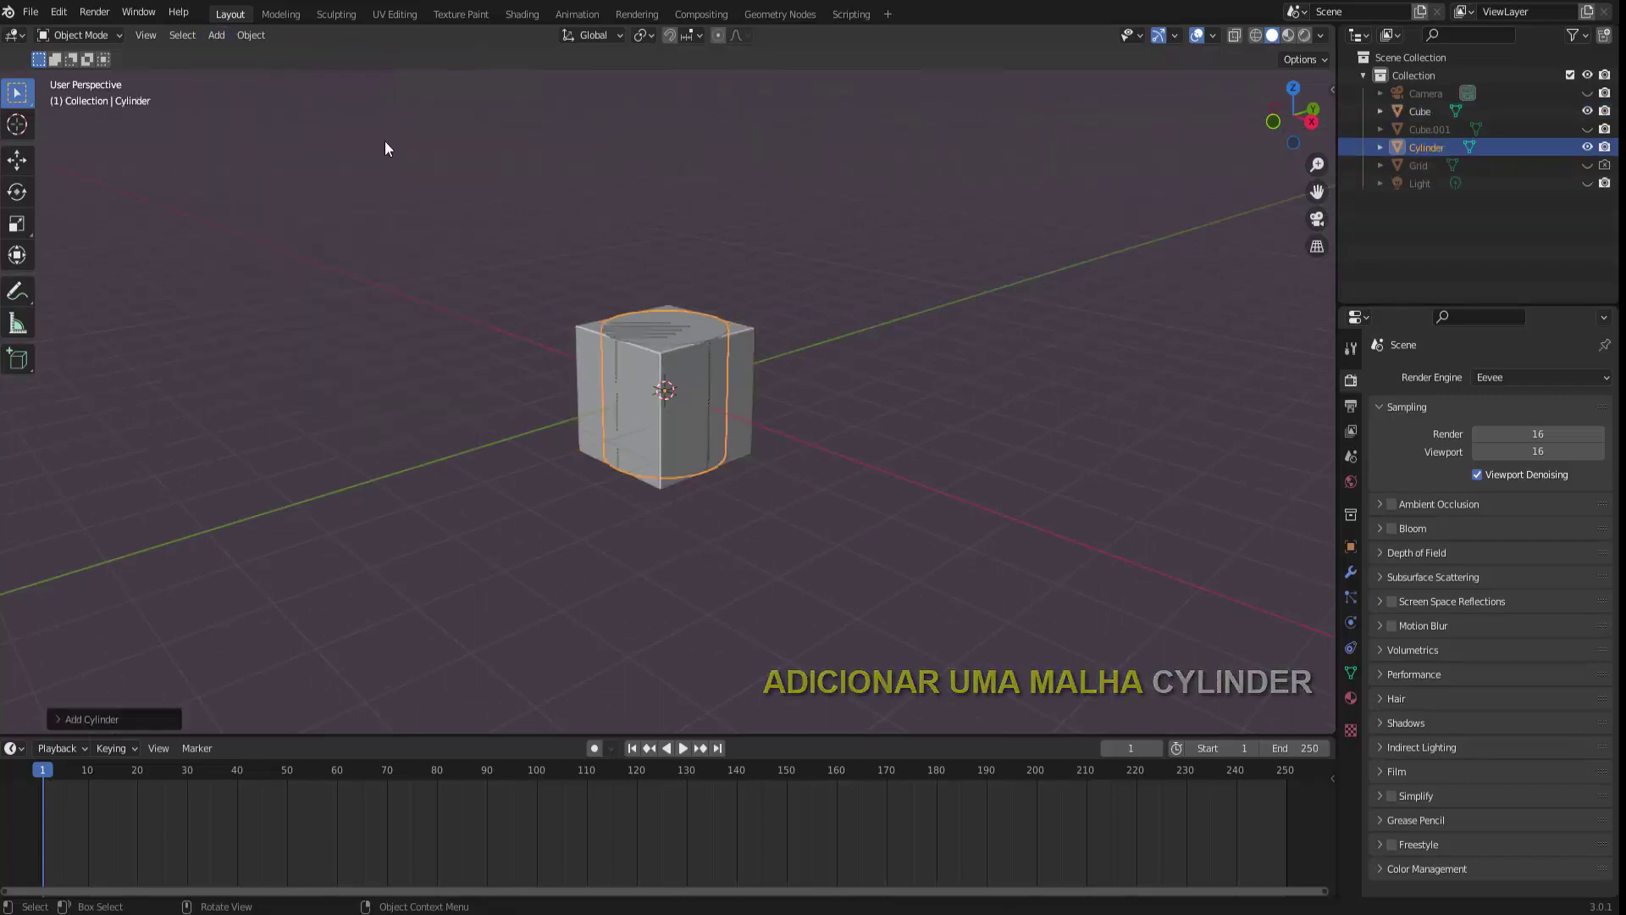
click(61, 719)
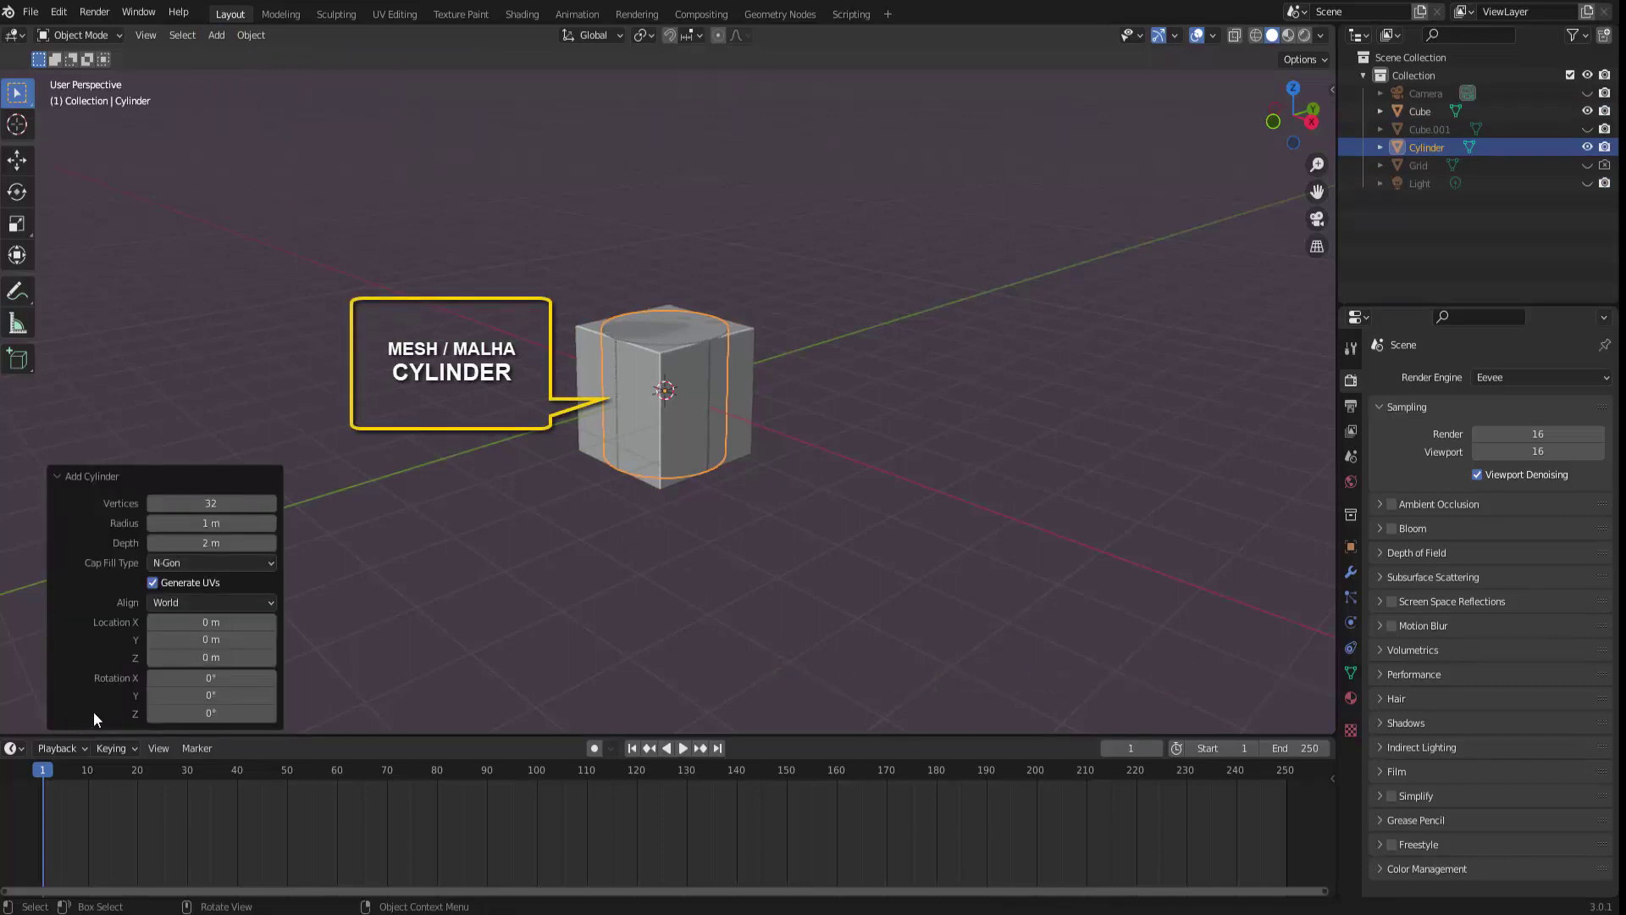
click(217, 677)
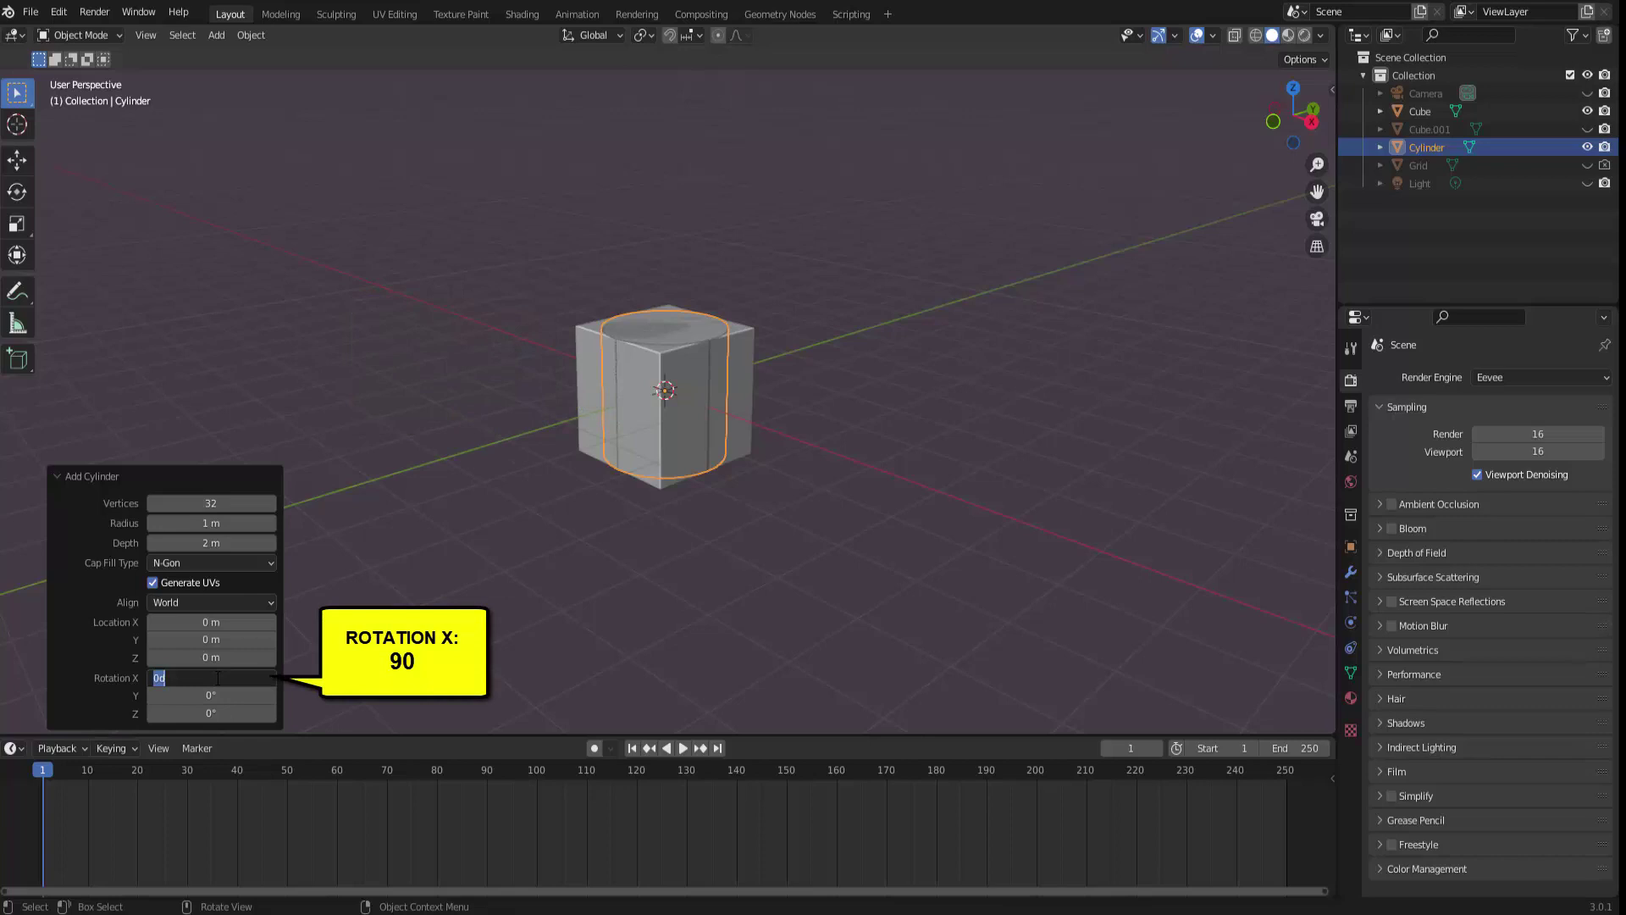
text(90)
key(Return)
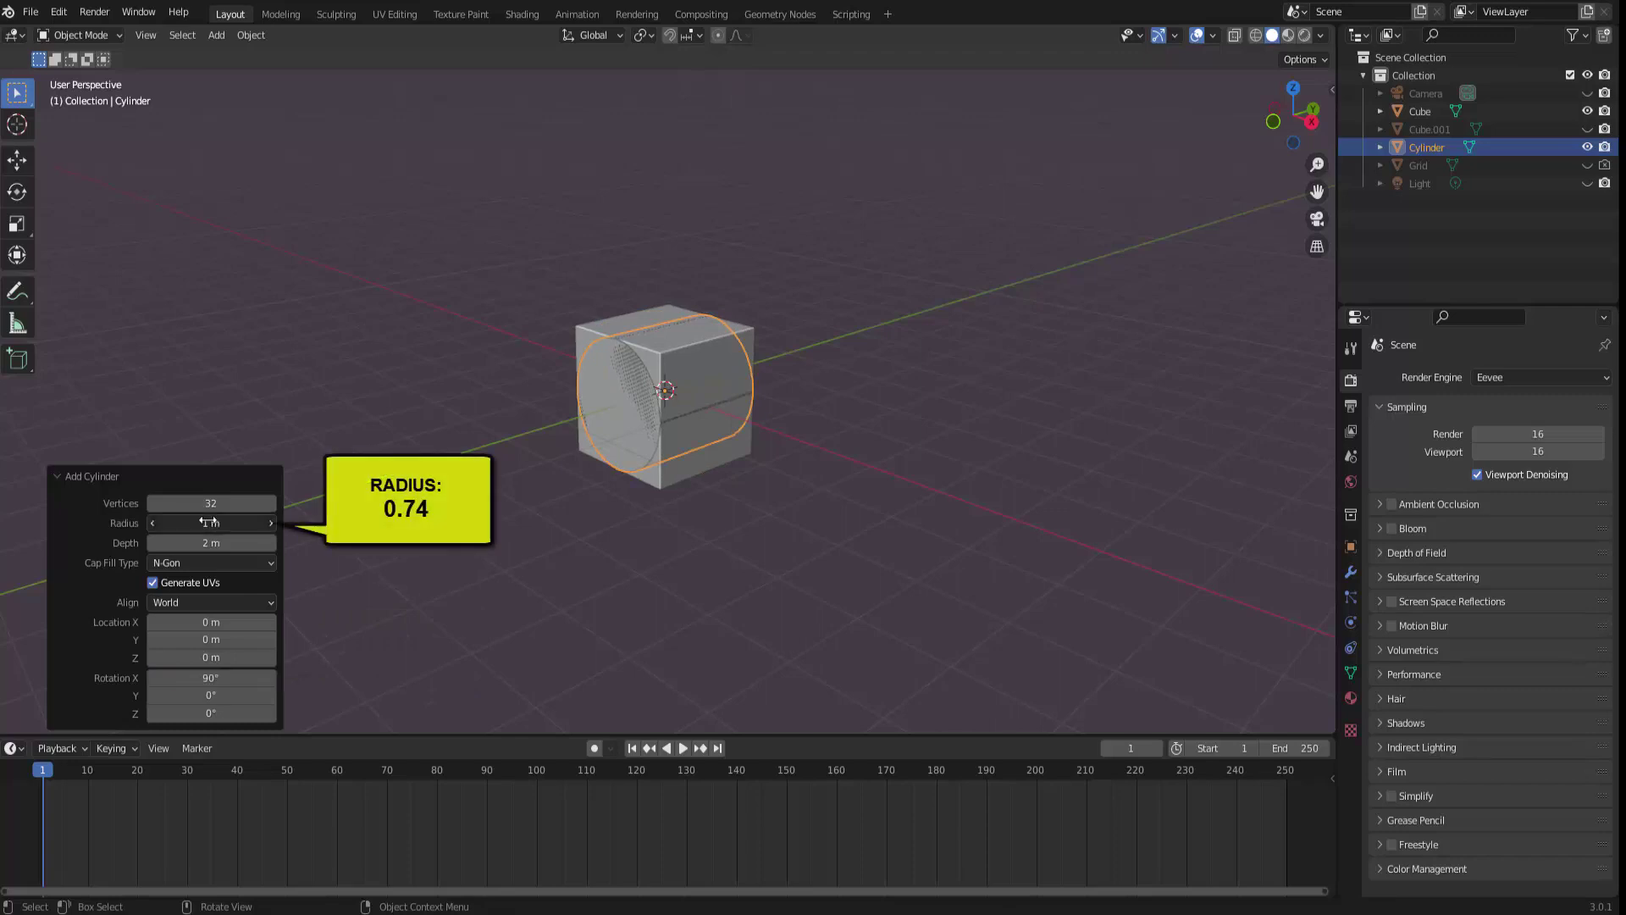
drag(220, 522, 191, 521)
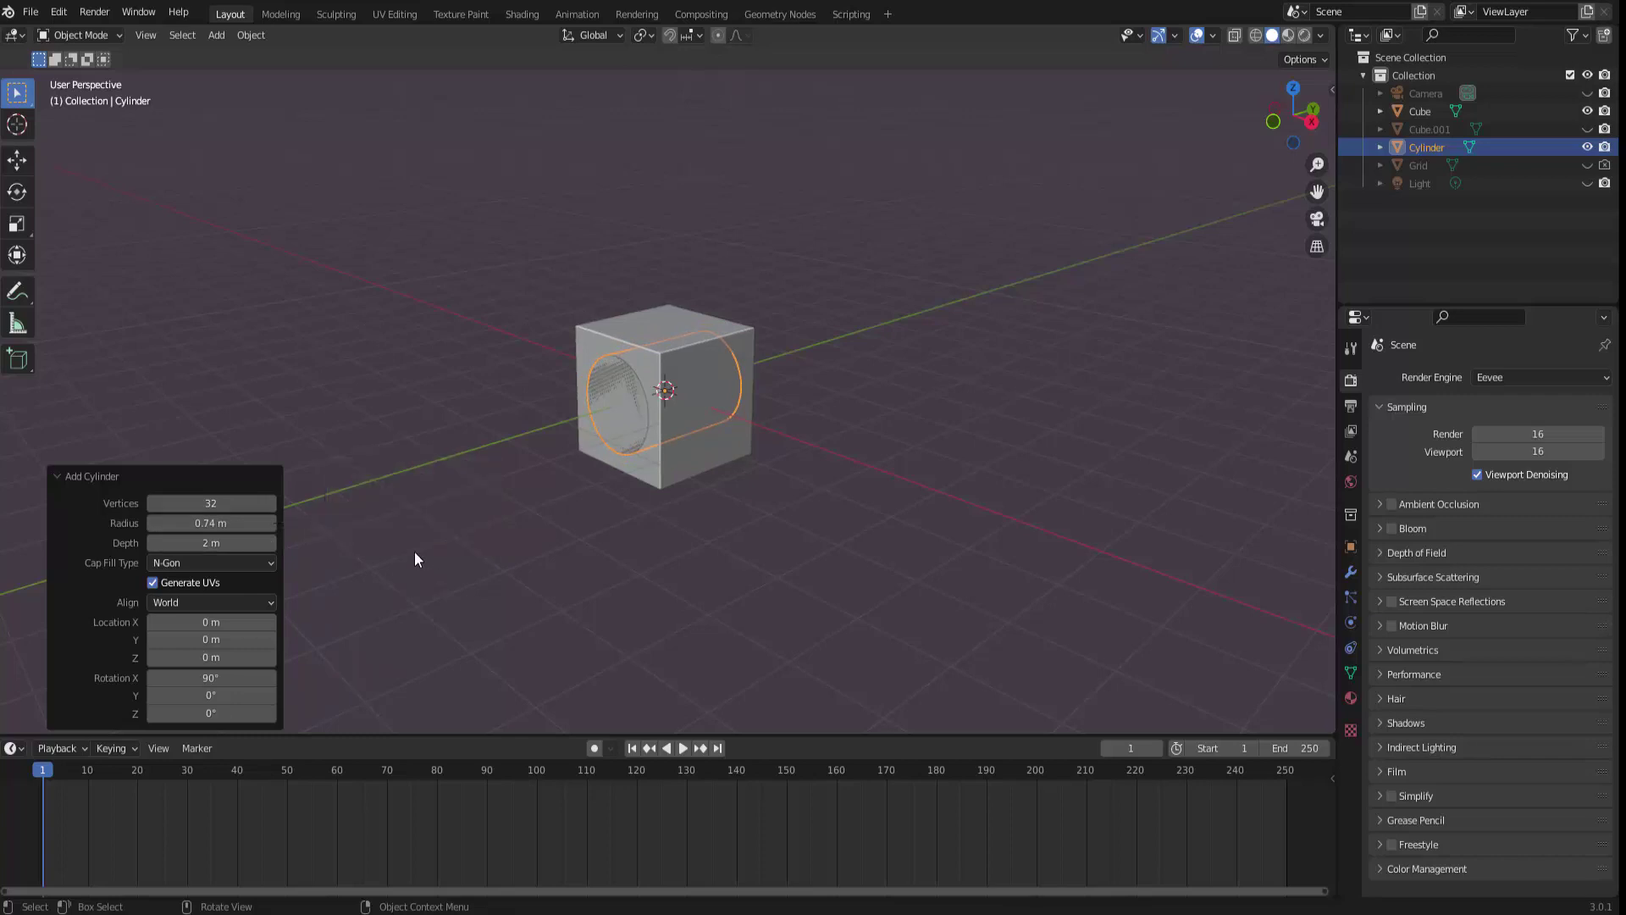
click(79, 477)
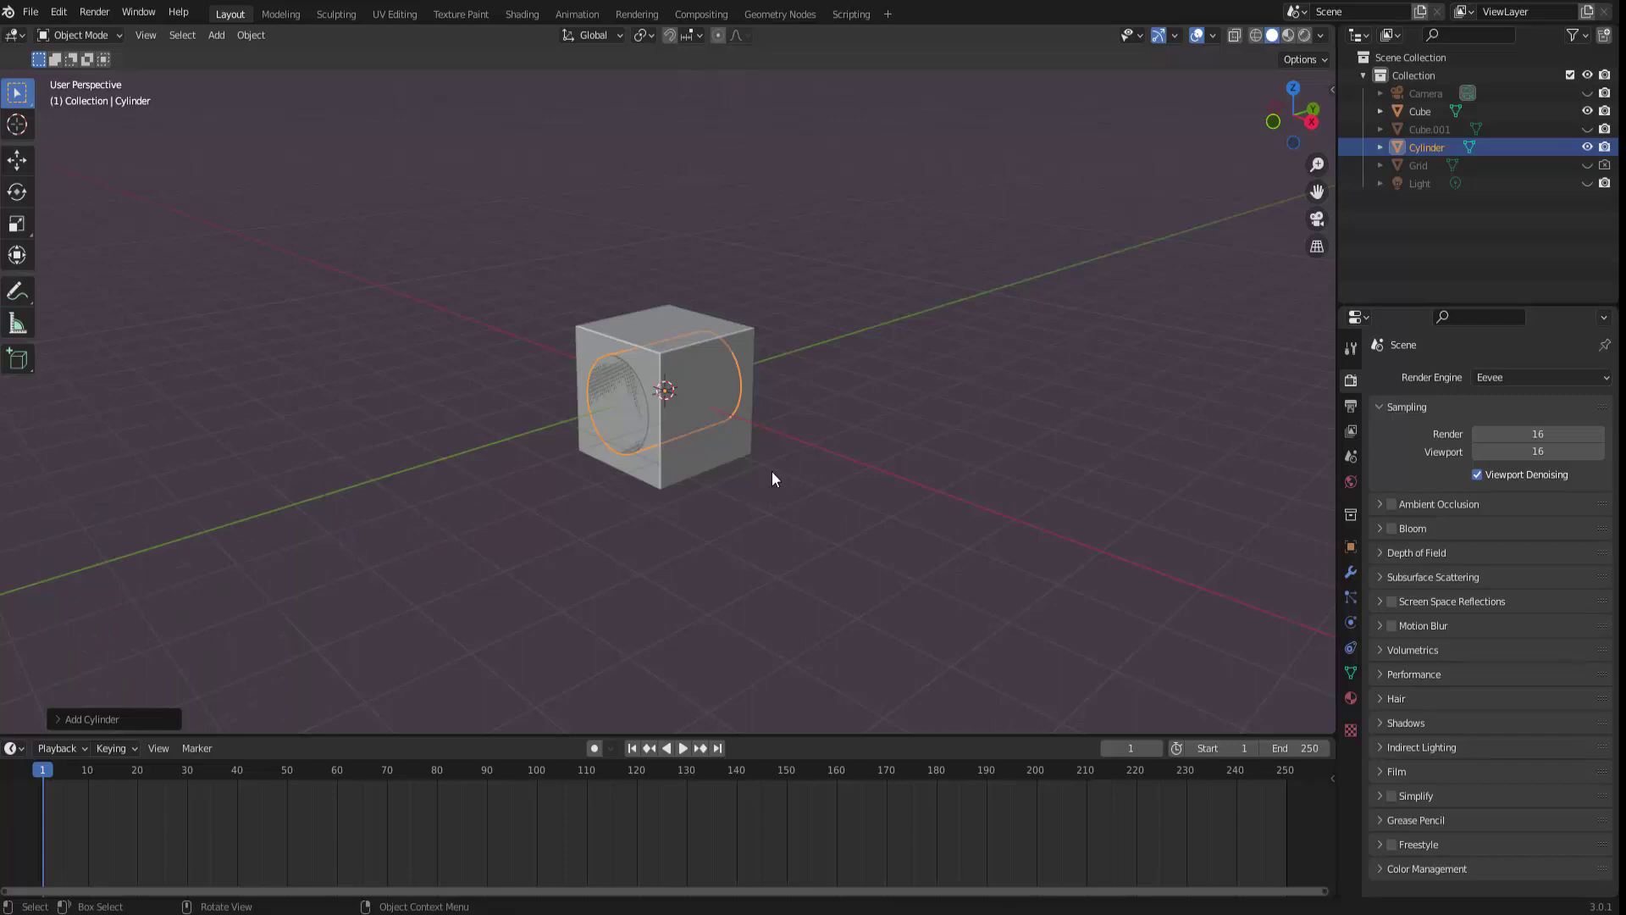
scroll(775, 479, up, 2)
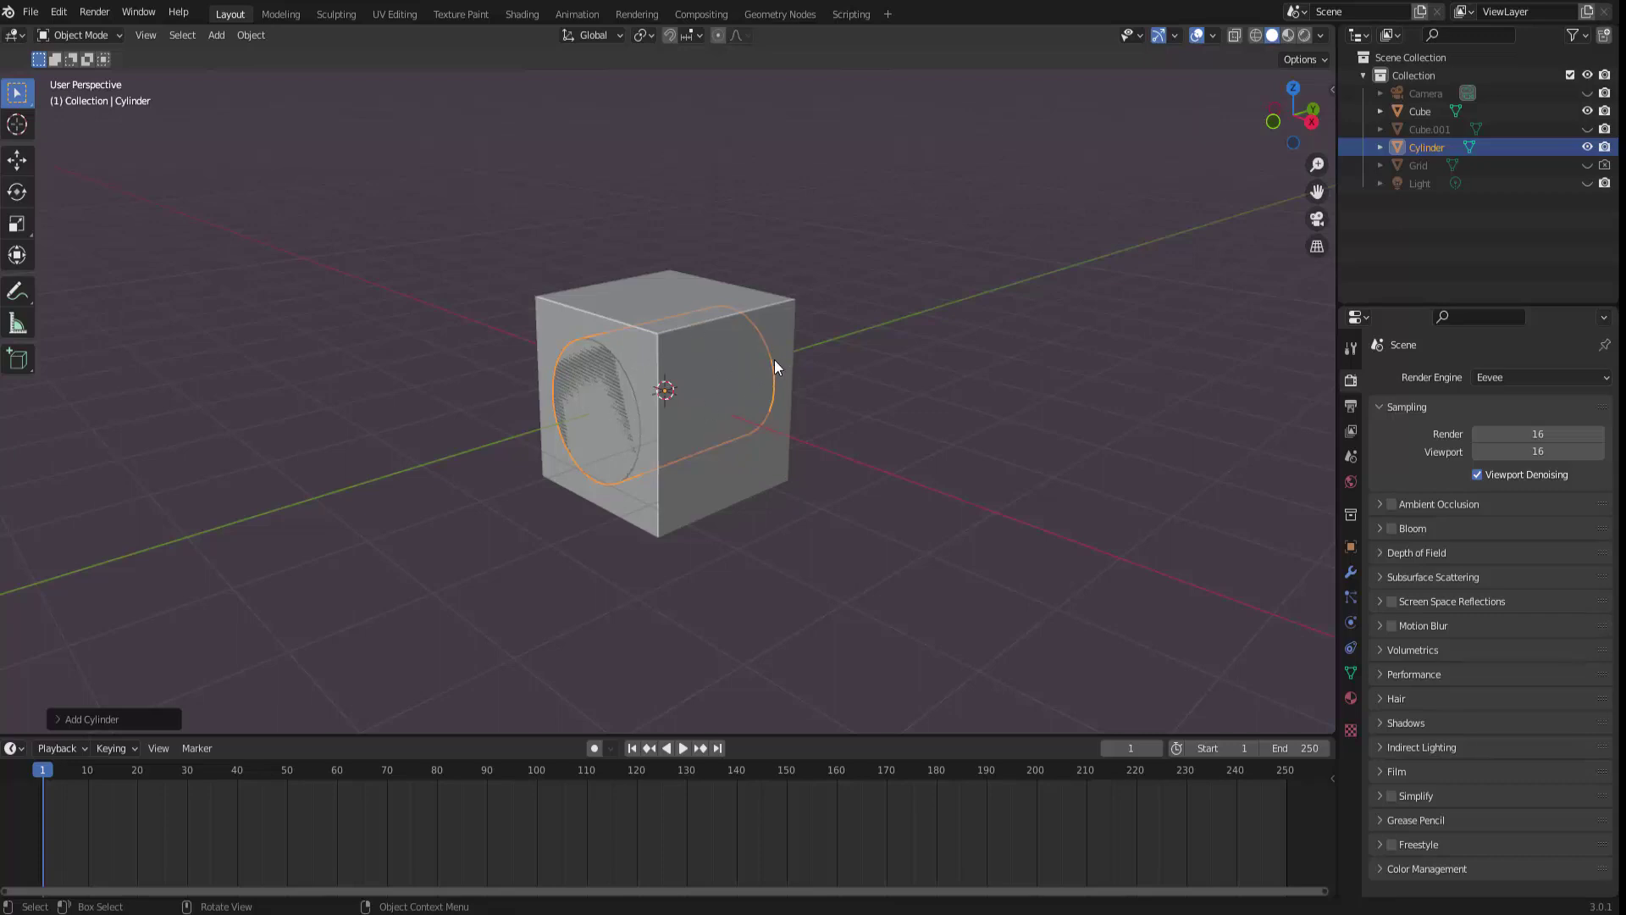
scroll(811, 440, down, 1)
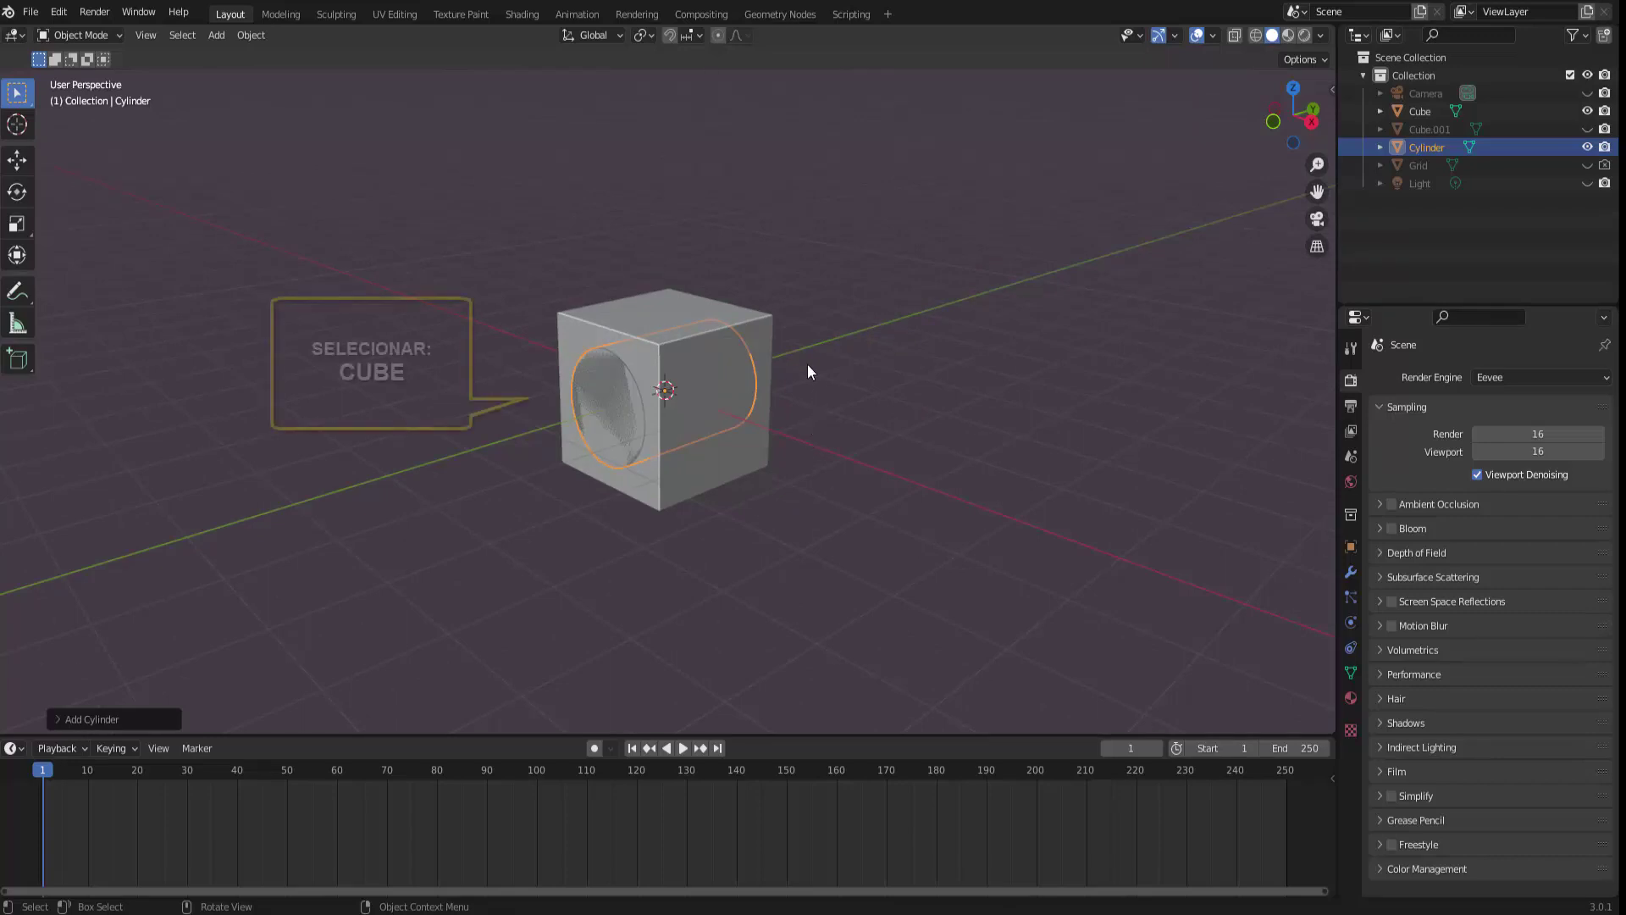
Apply a Boolean Difference modifier on Cube using Cylinder, then hide the Cylinder
click(764, 327)
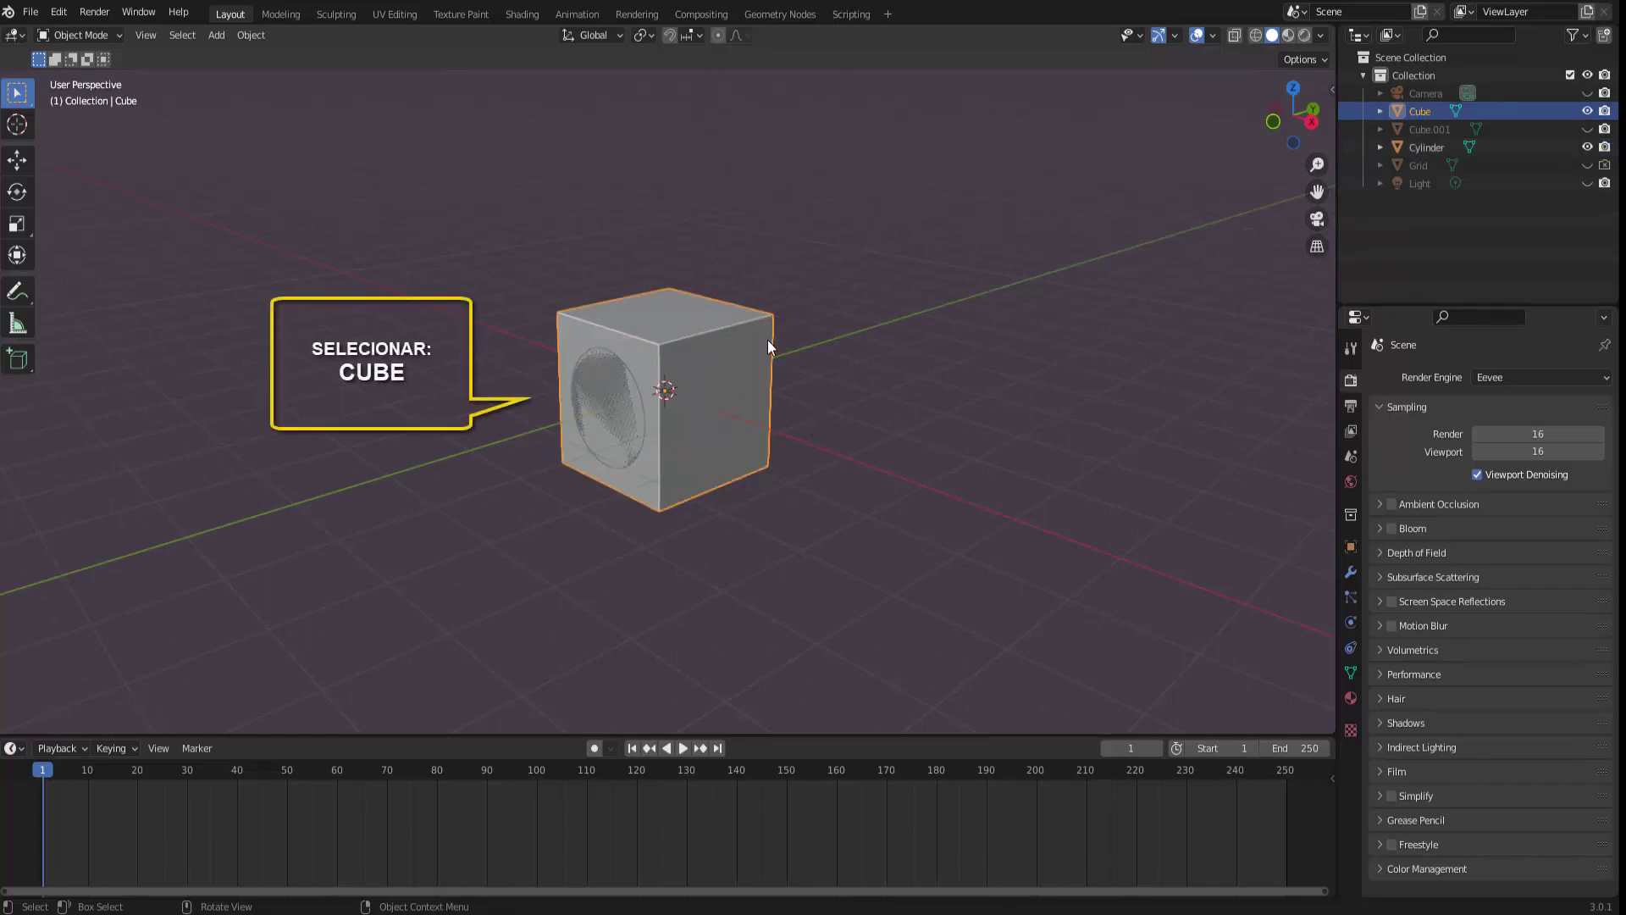
click(1353, 571)
click(1411, 378)
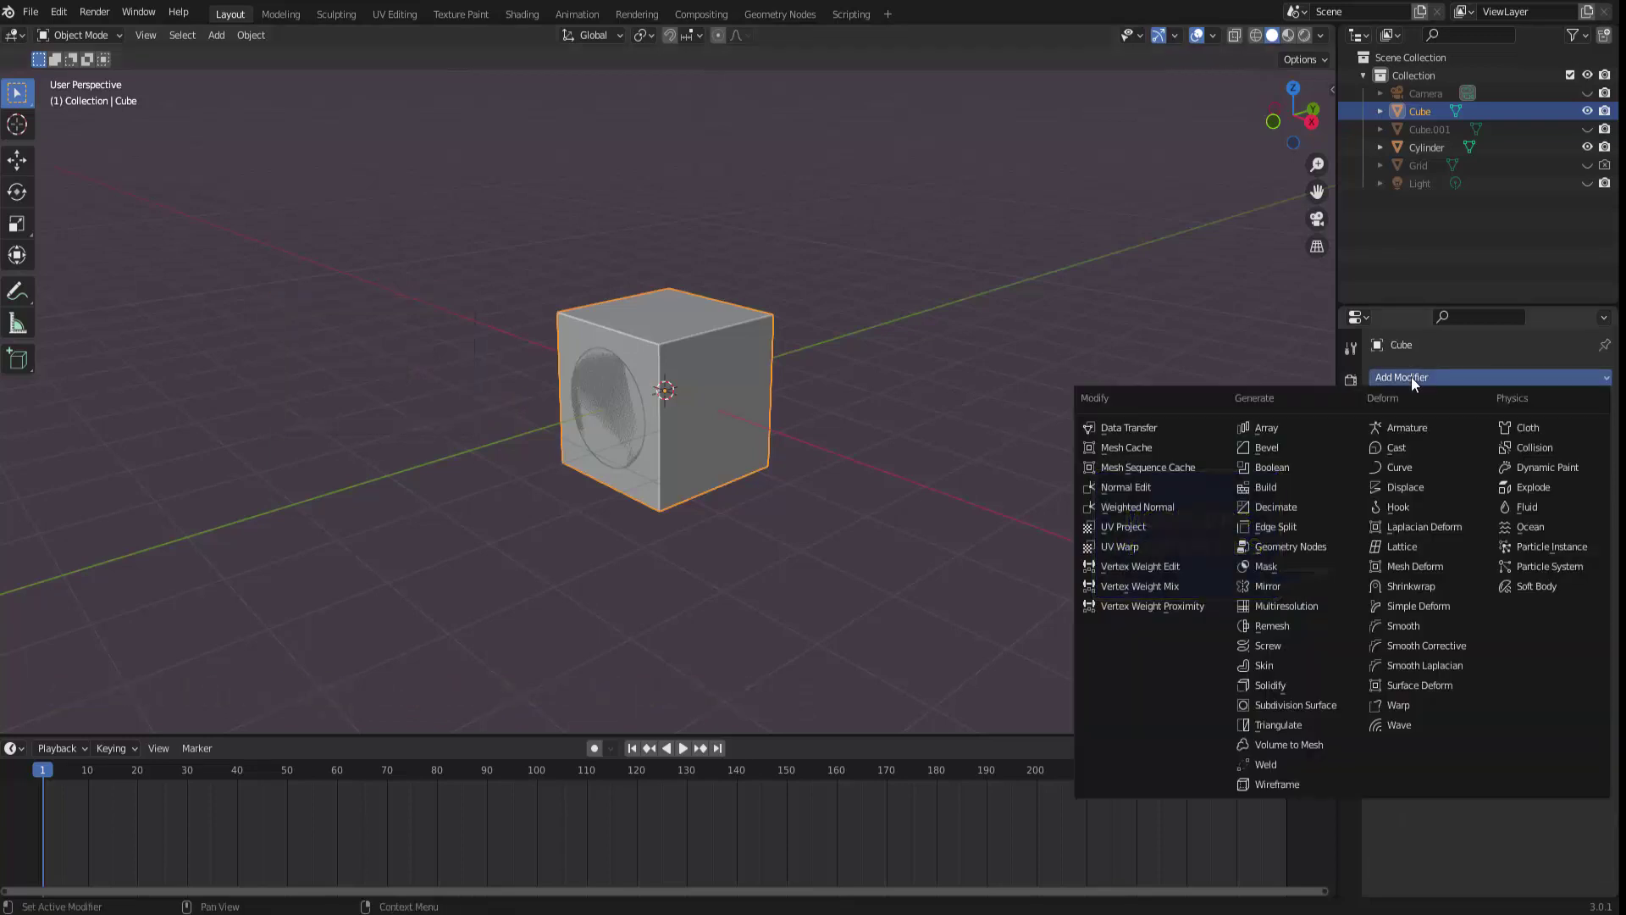
click(1289, 464)
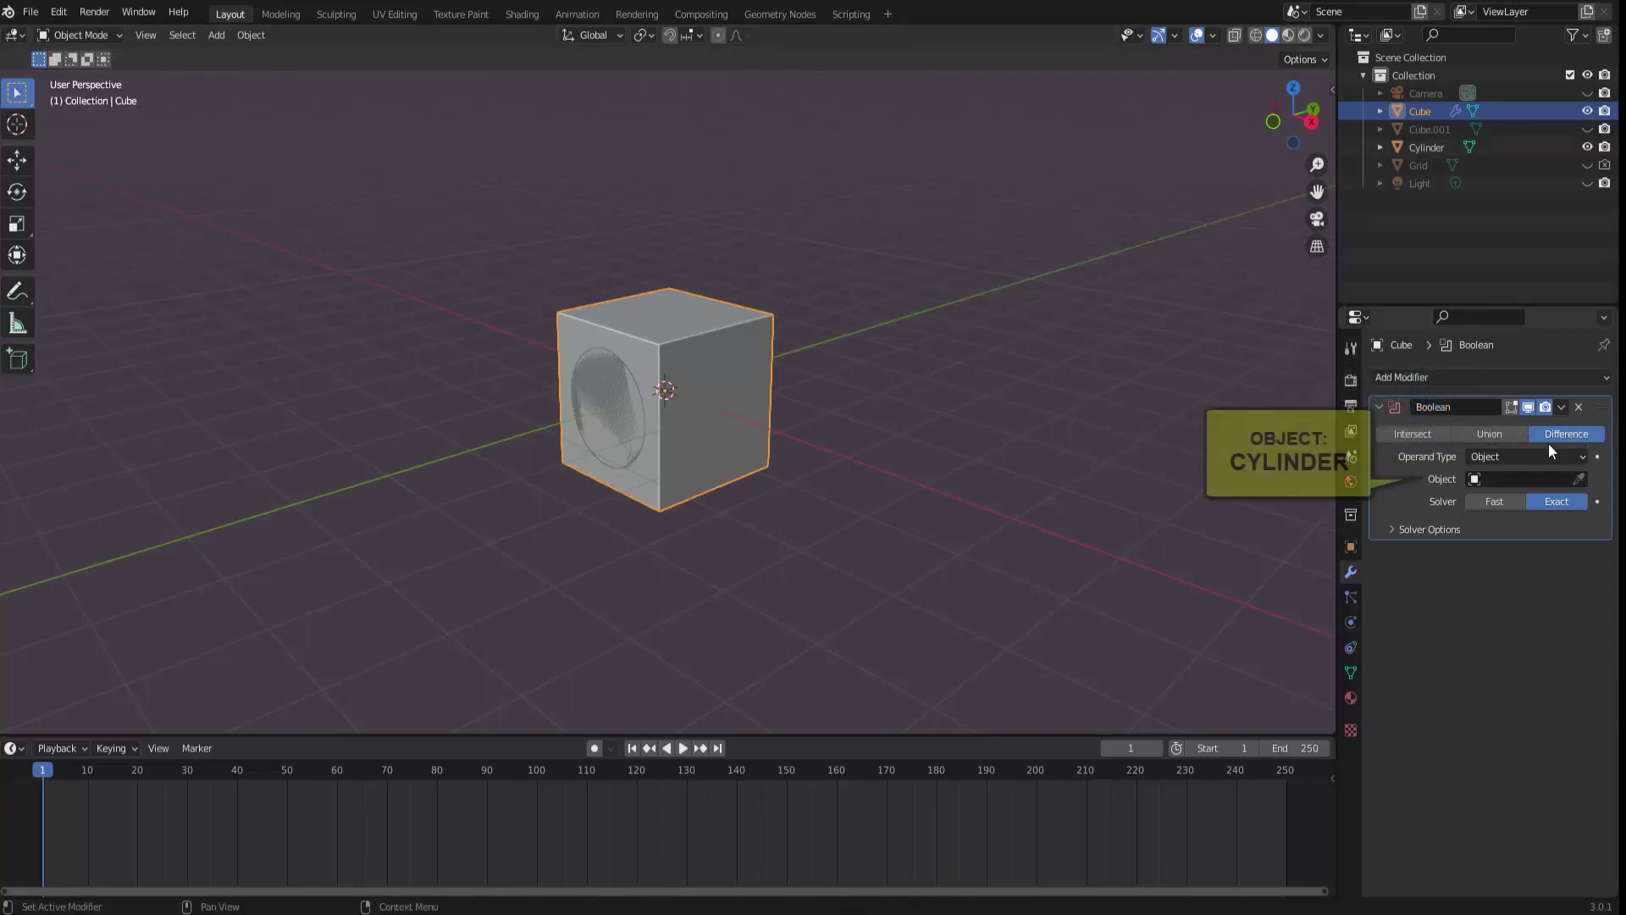
click(1506, 479)
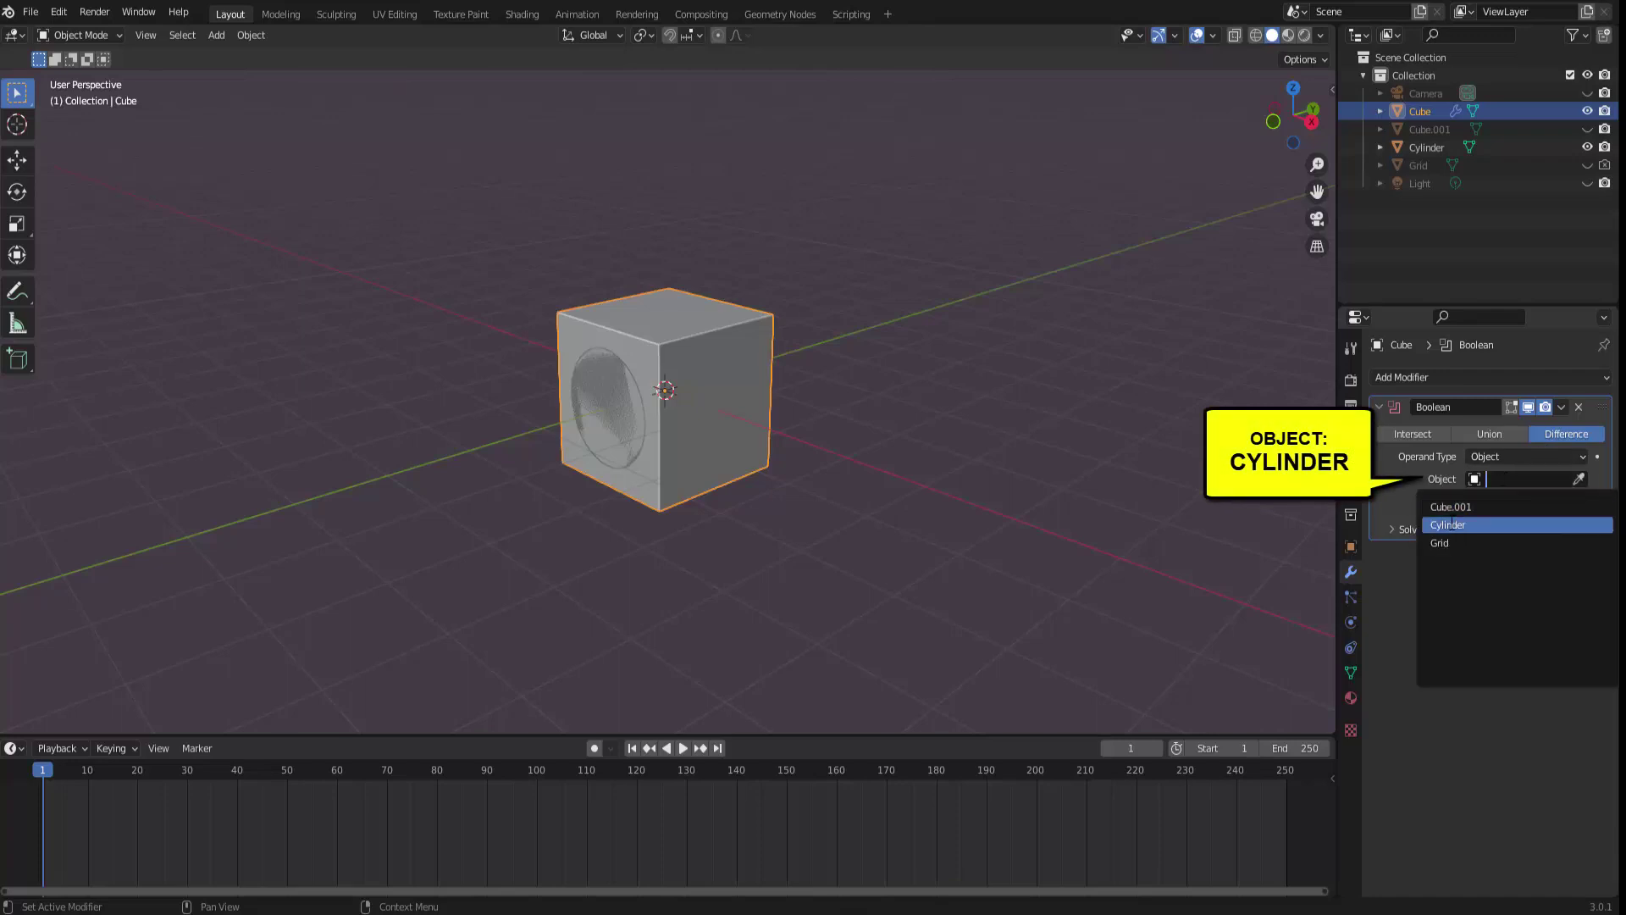
click(1450, 524)
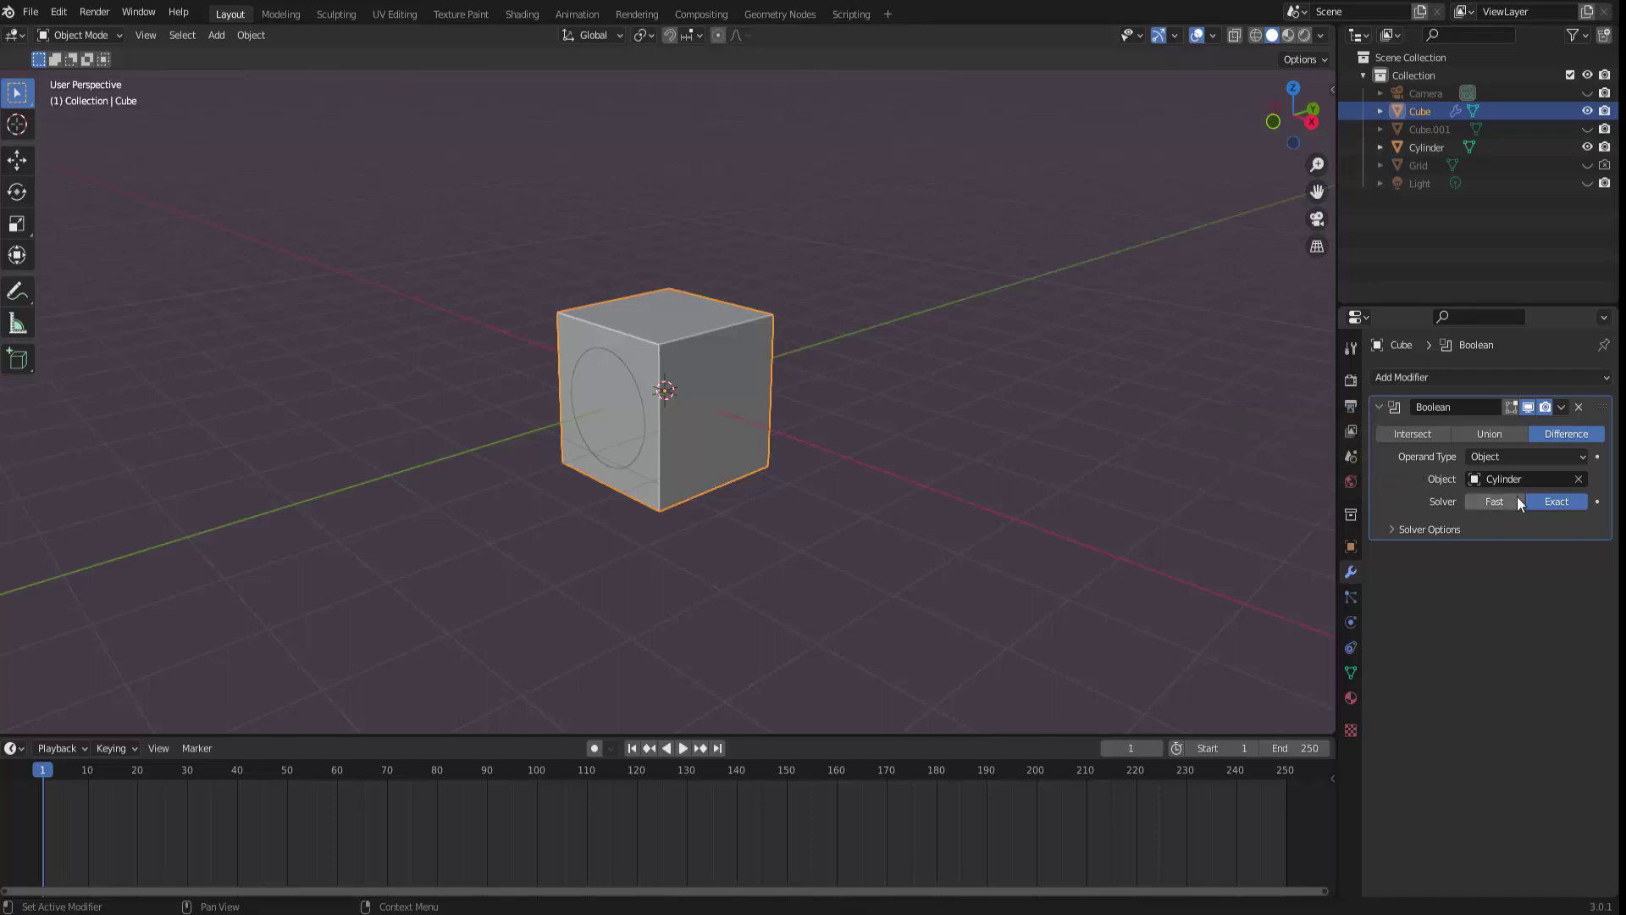
click(1561, 406)
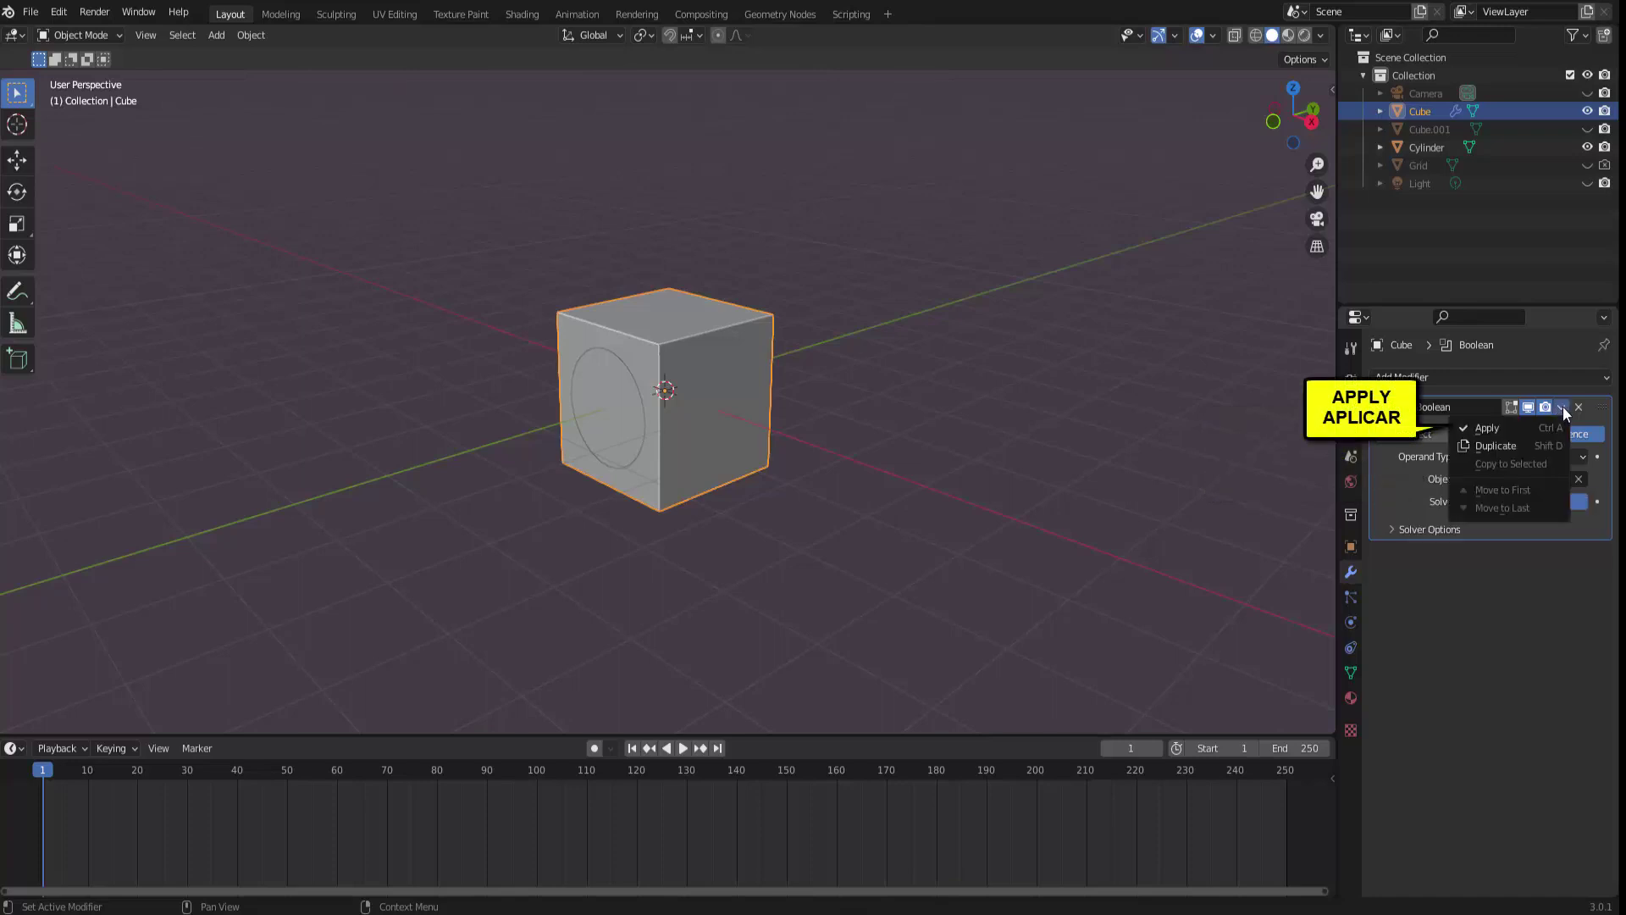
click(1496, 427)
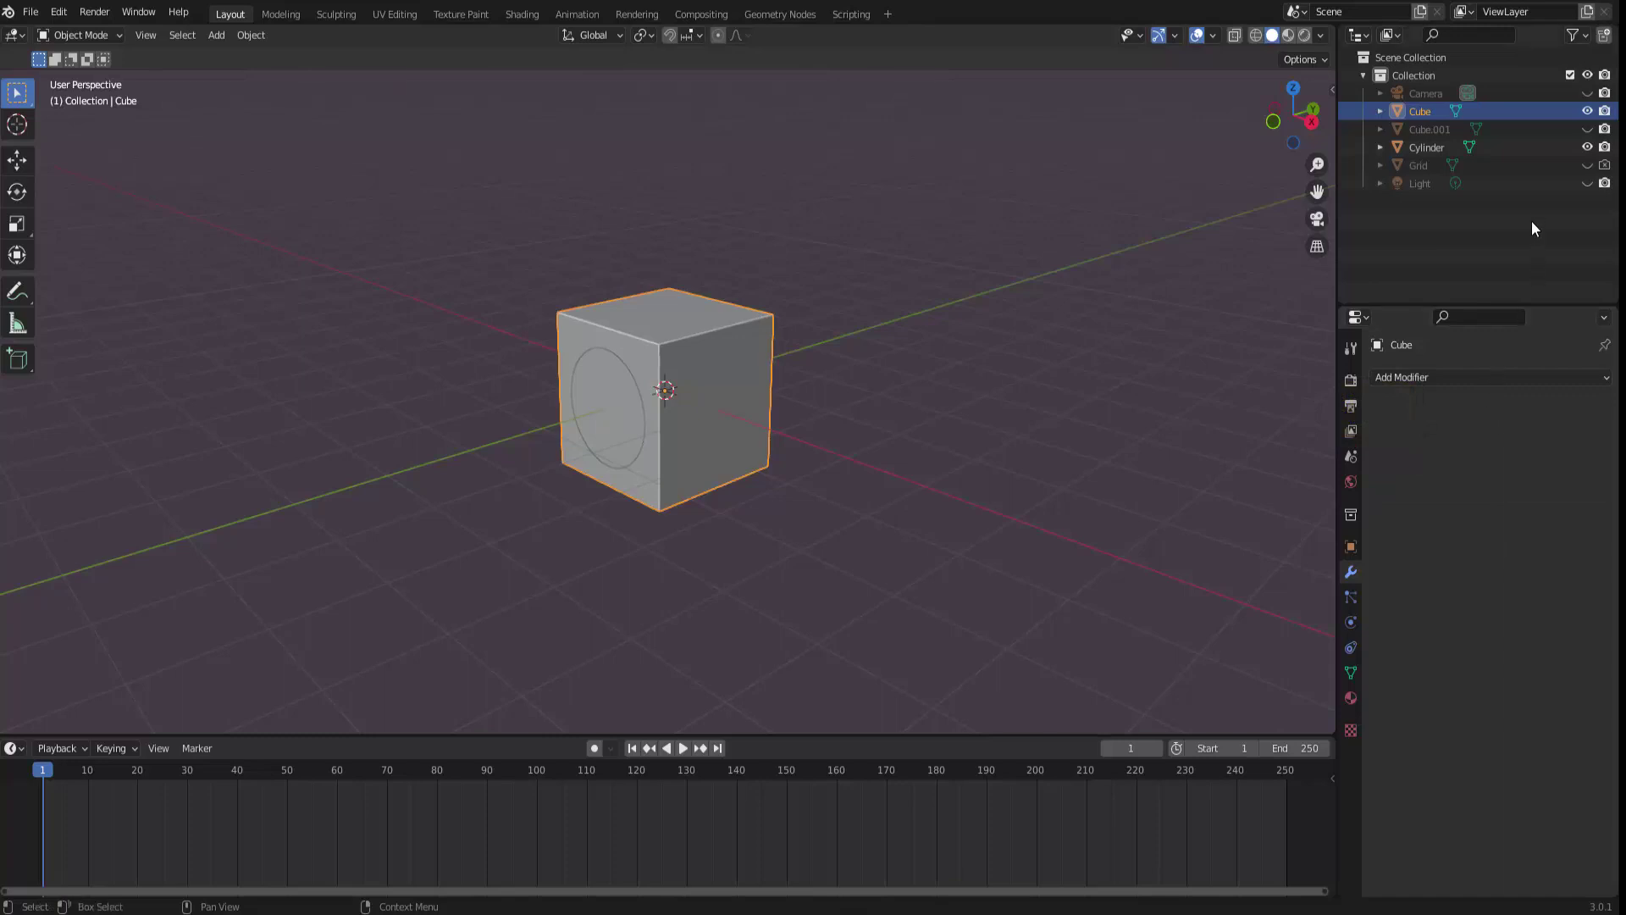
click(1587, 147)
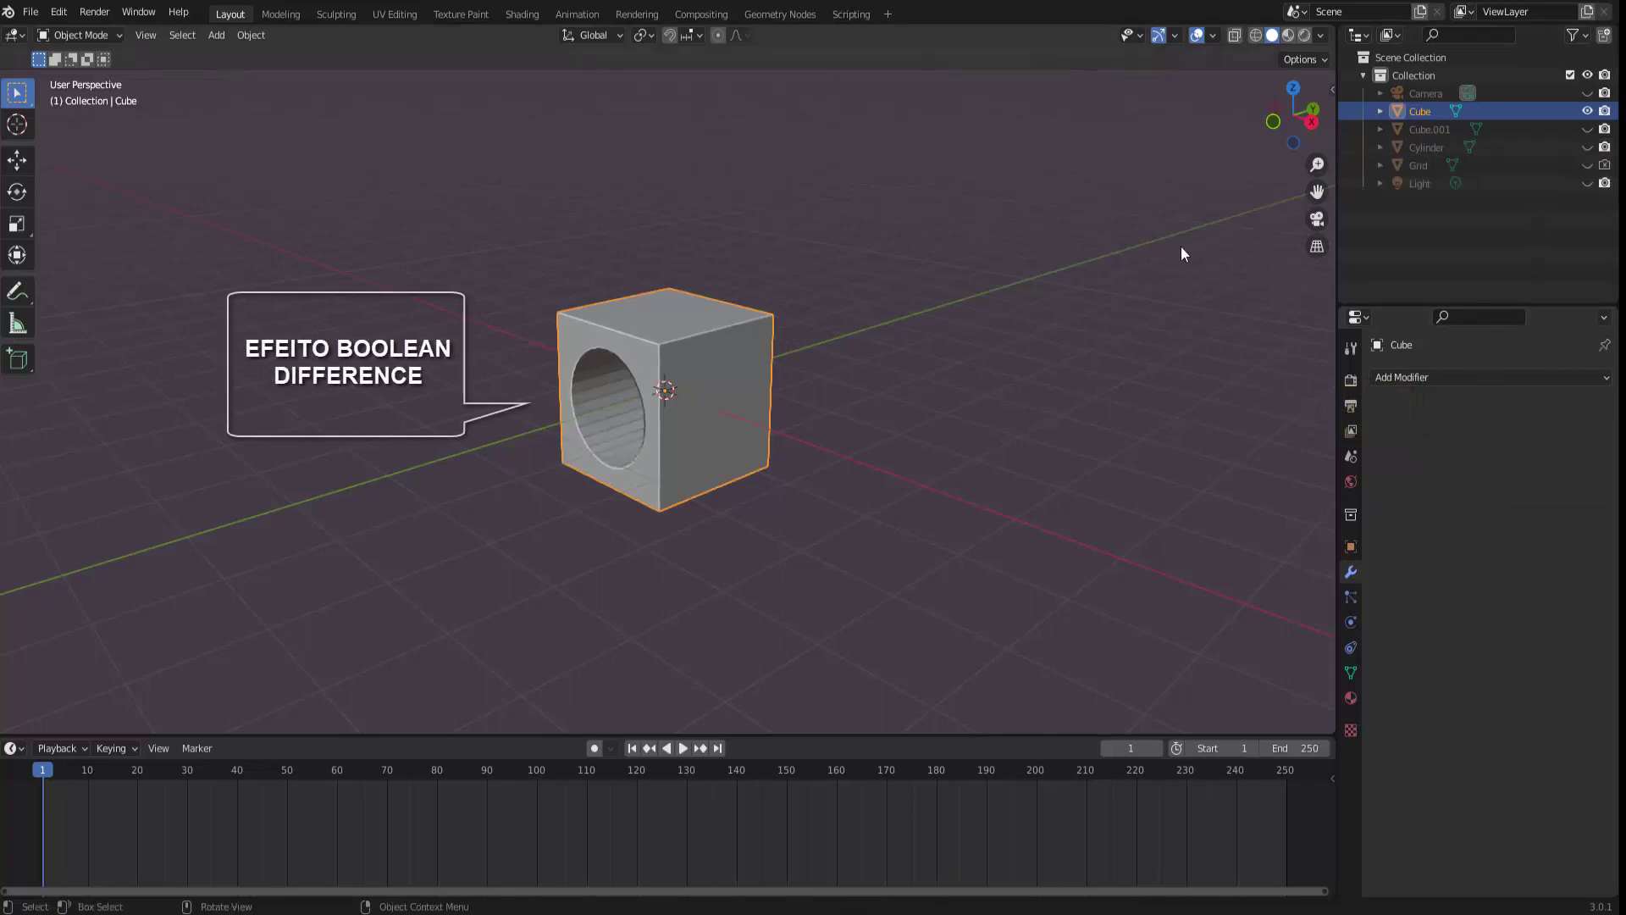
Show Cube.001 and Cylinder, hide the holed Cube, and select Cube.001
mouse_move(875, 447)
middle_down()
mouse_move(967, 439)
mouse_move(897, 420)
mouse_move(1005, 393)
mouse_move(994, 438)
mouse_move(885, 434)
middle_up()
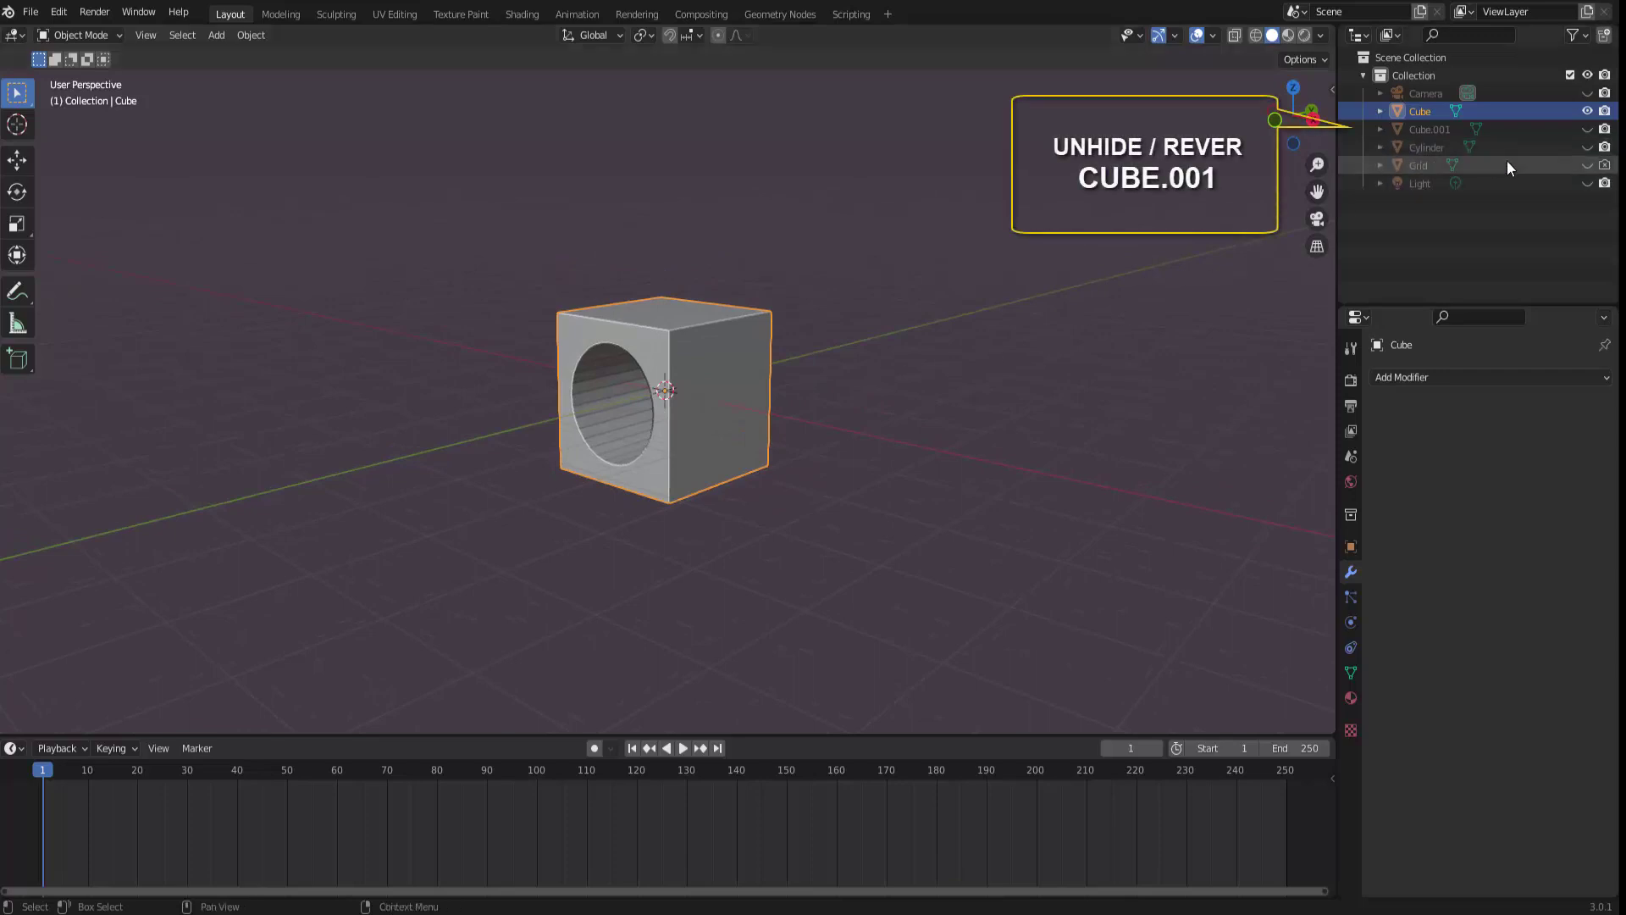
click(1588, 130)
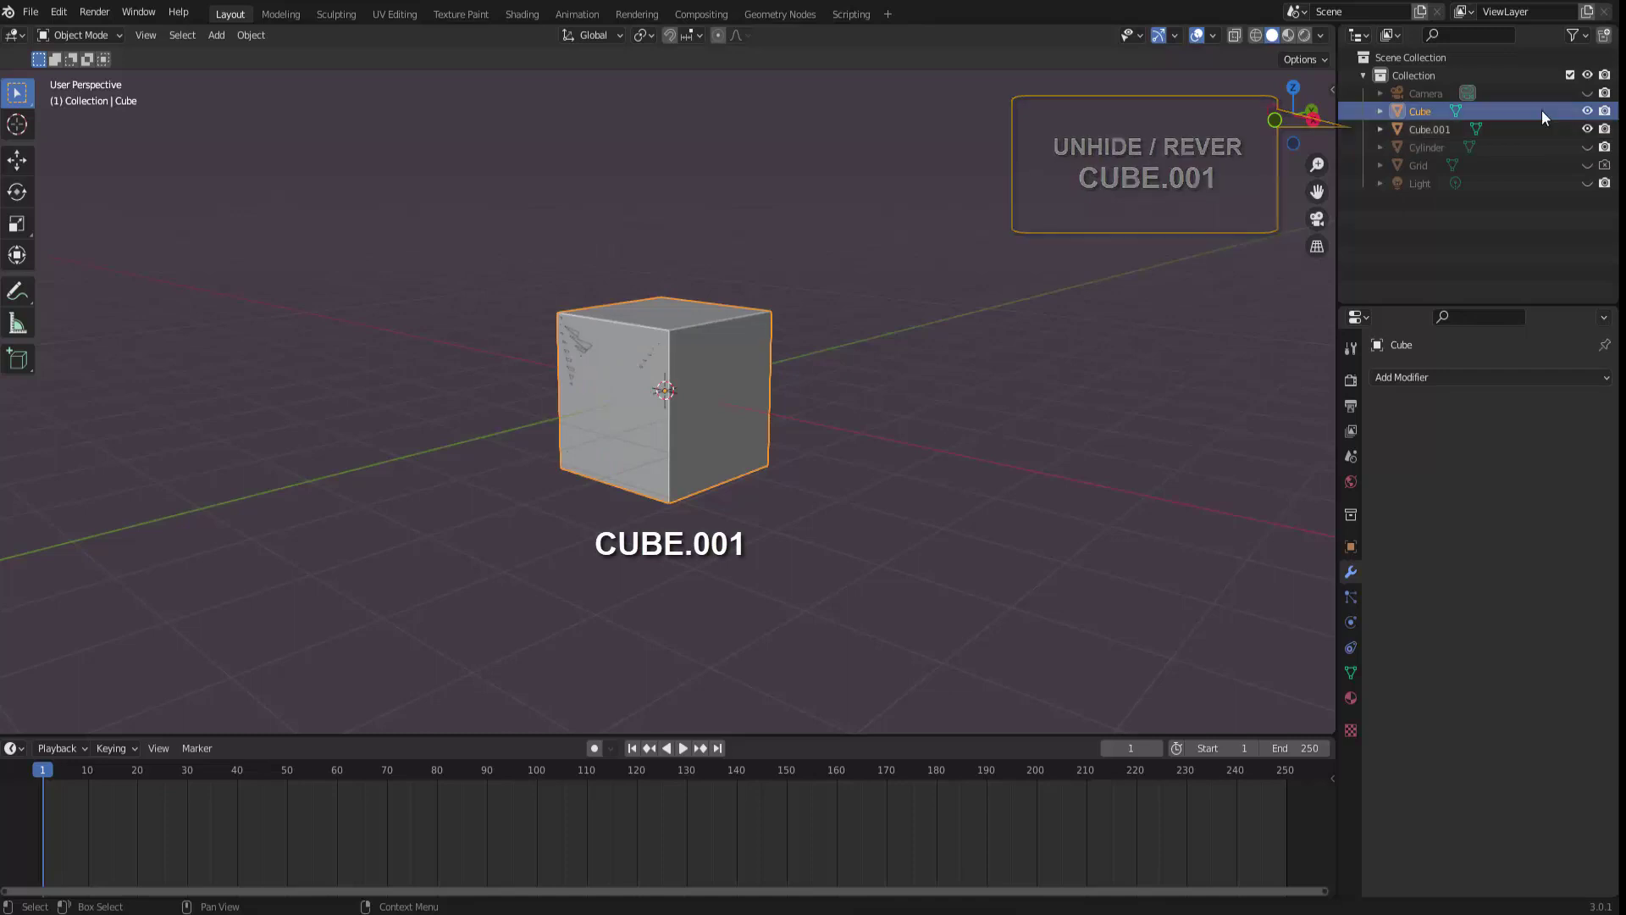
click(1588, 111)
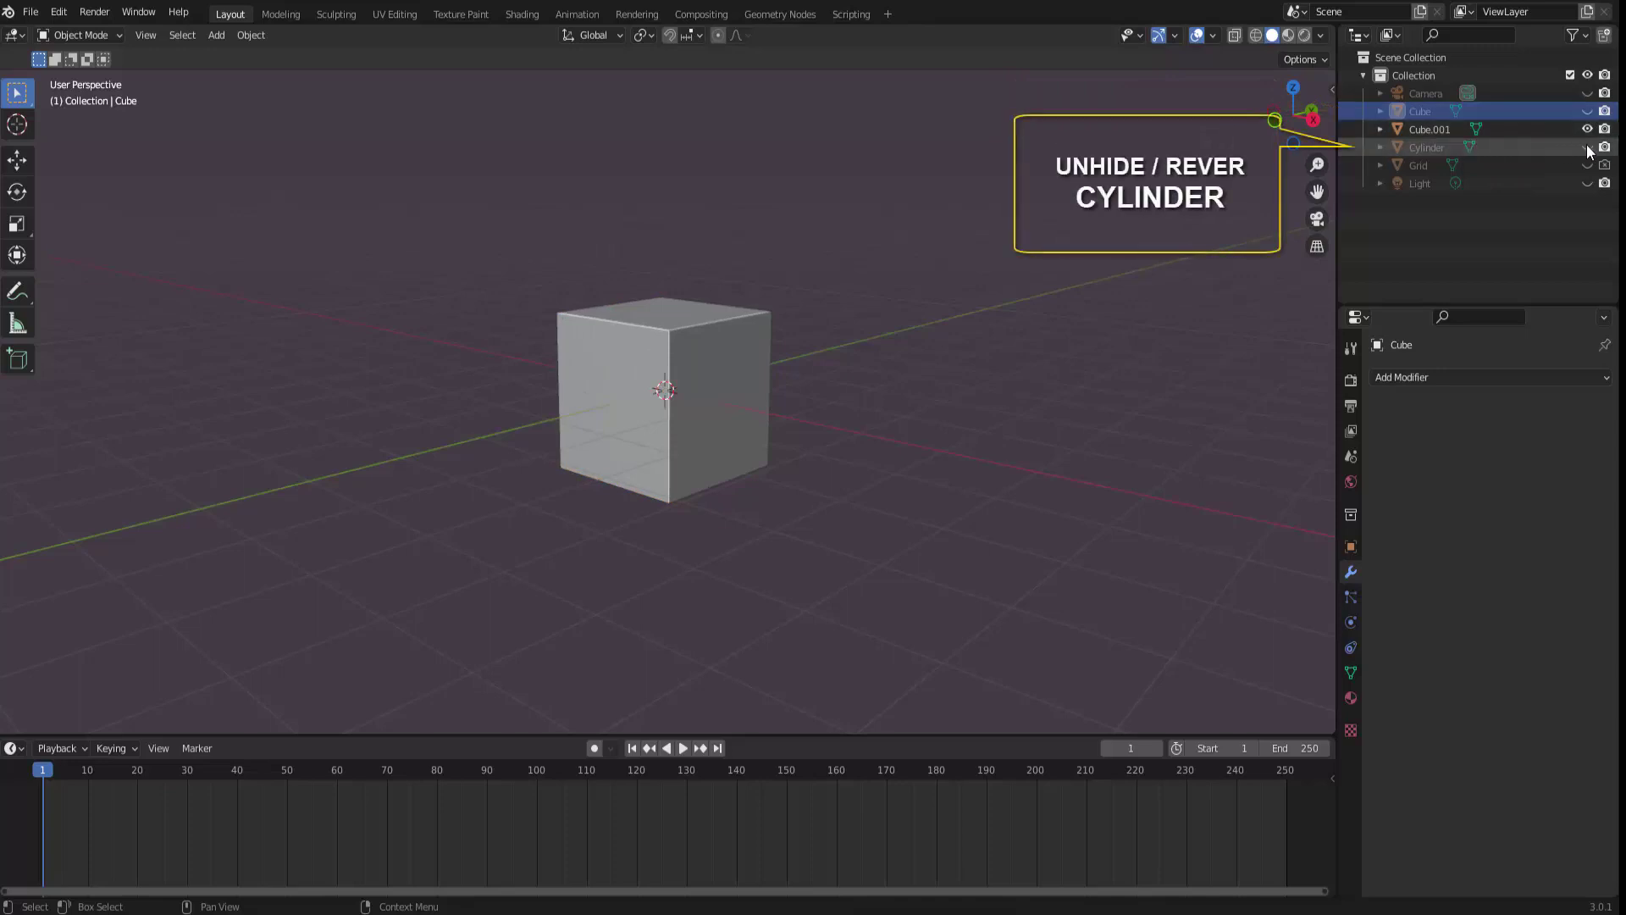
click(1588, 148)
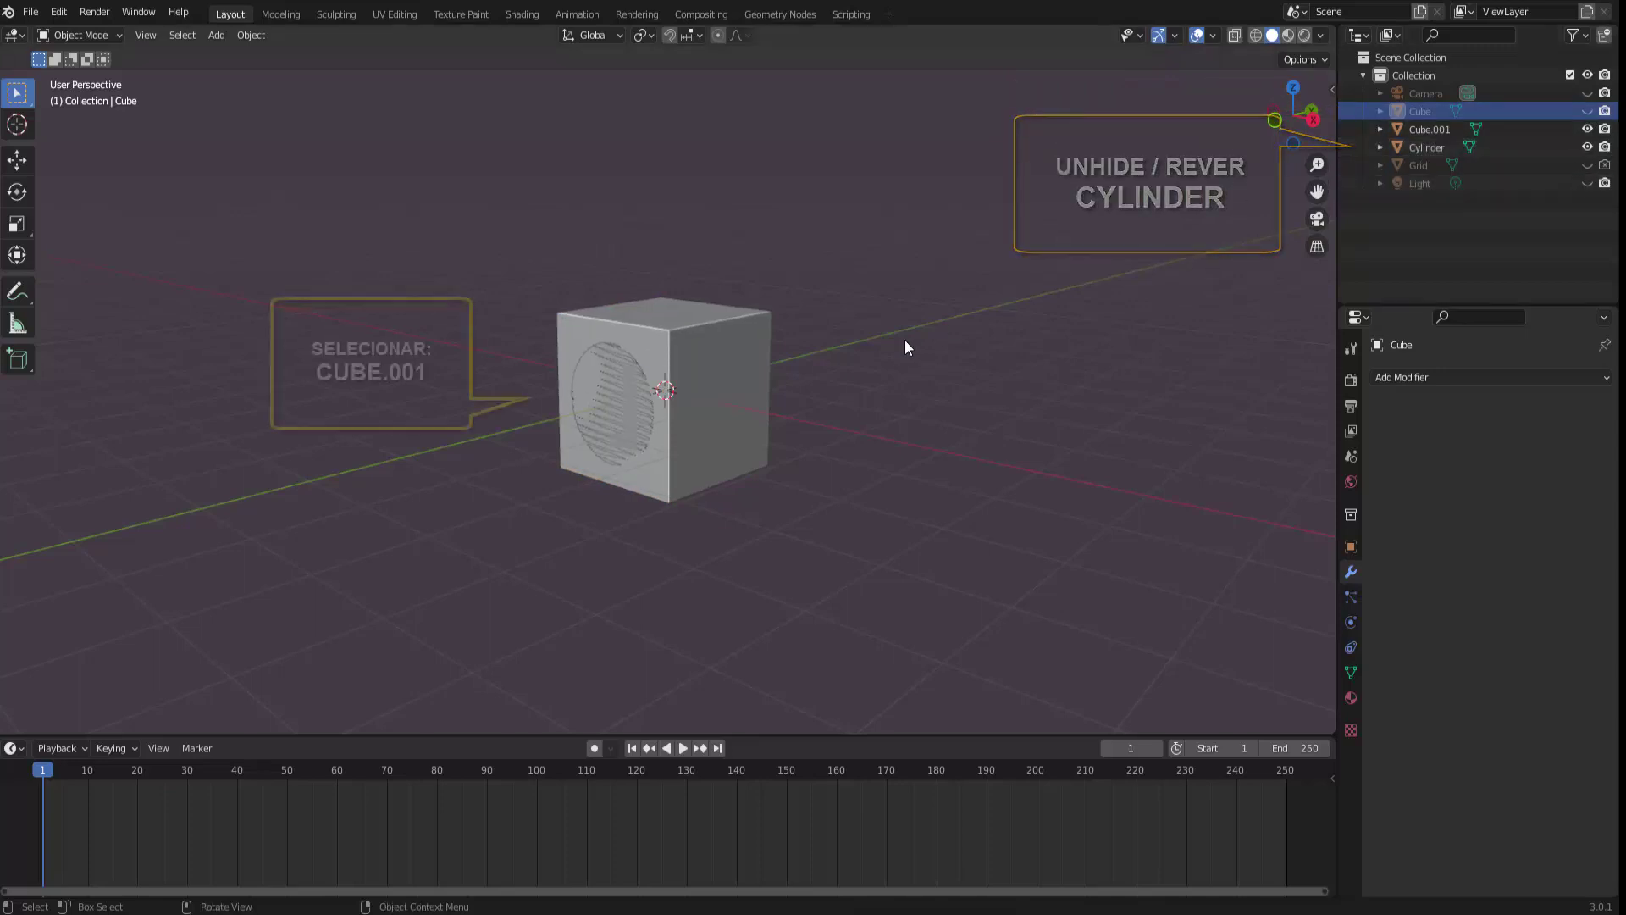
click(750, 336)
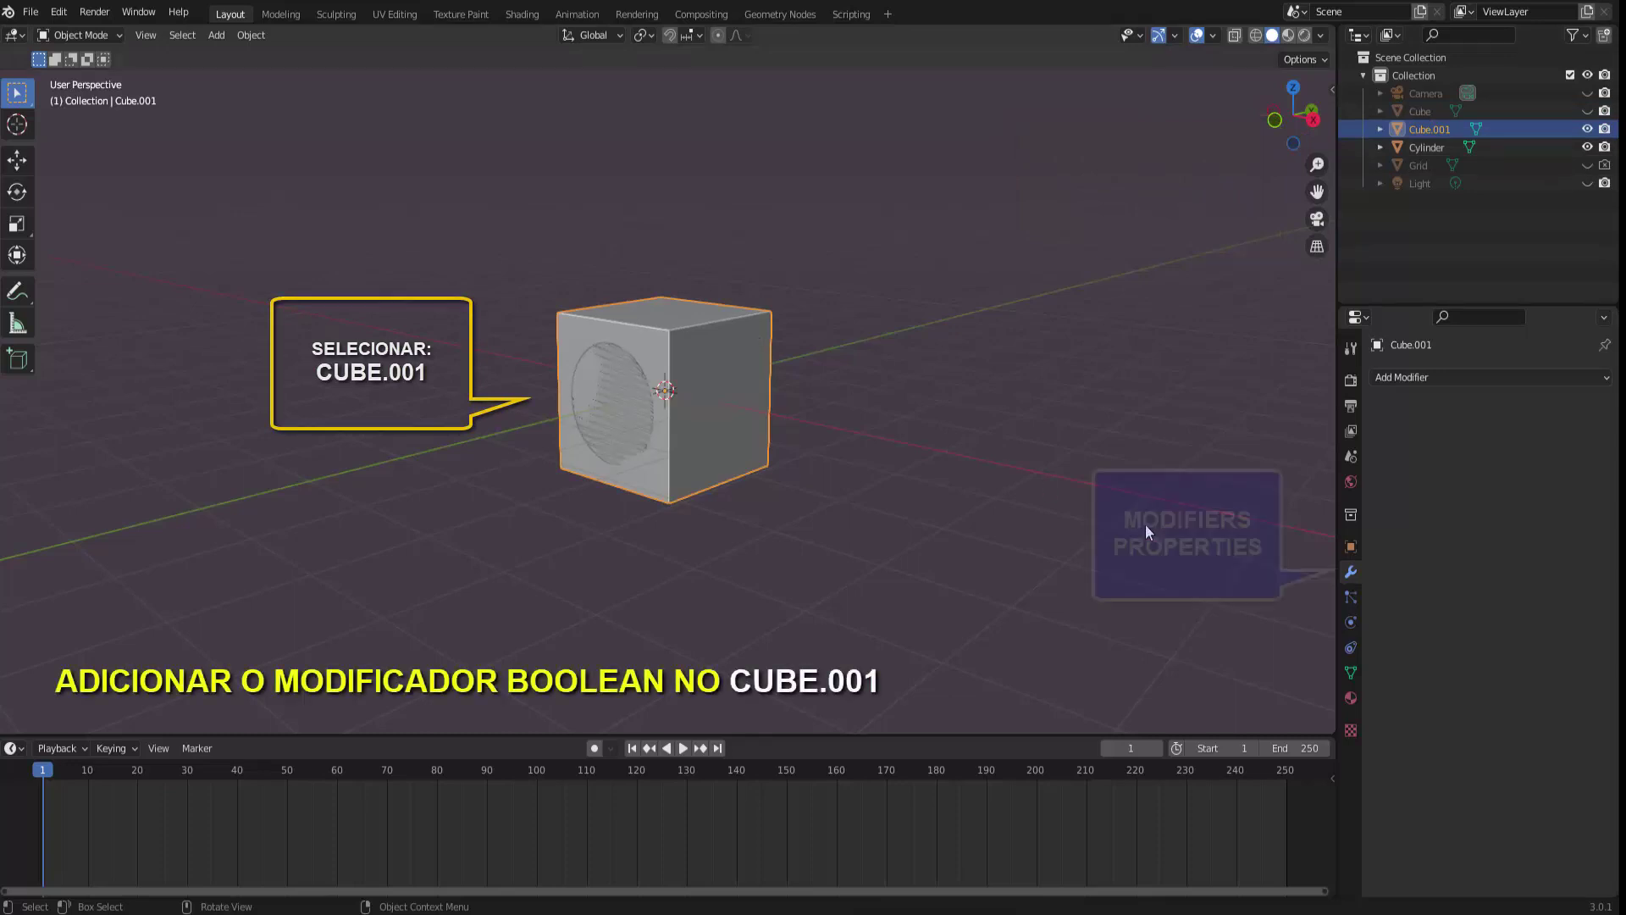
Add and apply a Boolean Intersect modifier on Cube.001 with Cylinder as the object
click(1409, 378)
click(1270, 468)
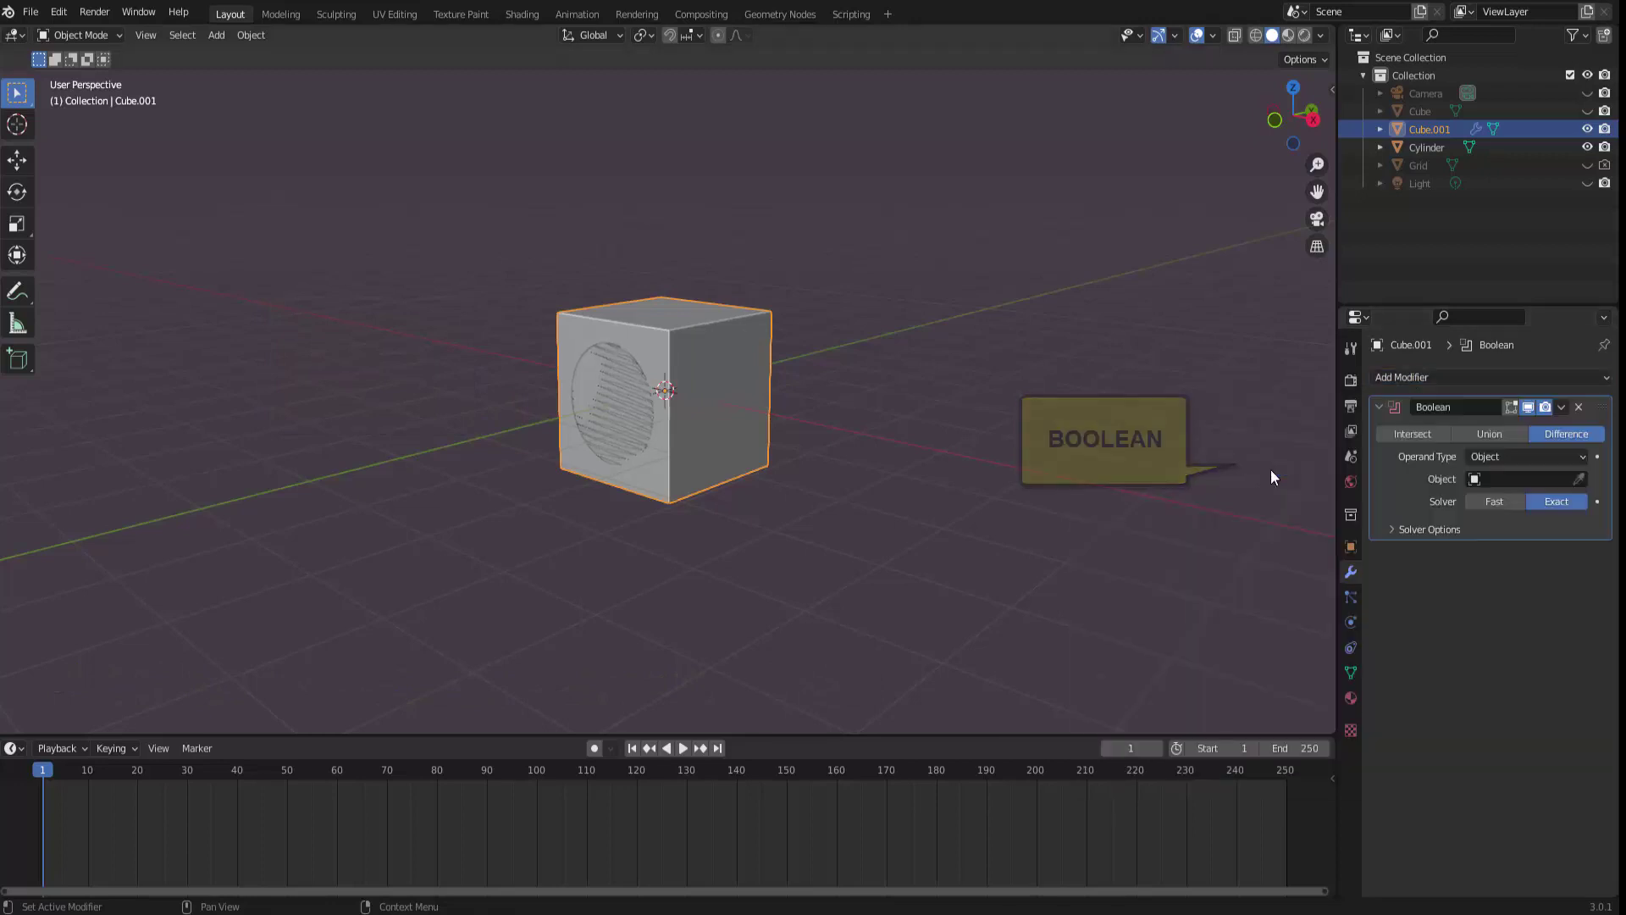
click(1516, 479)
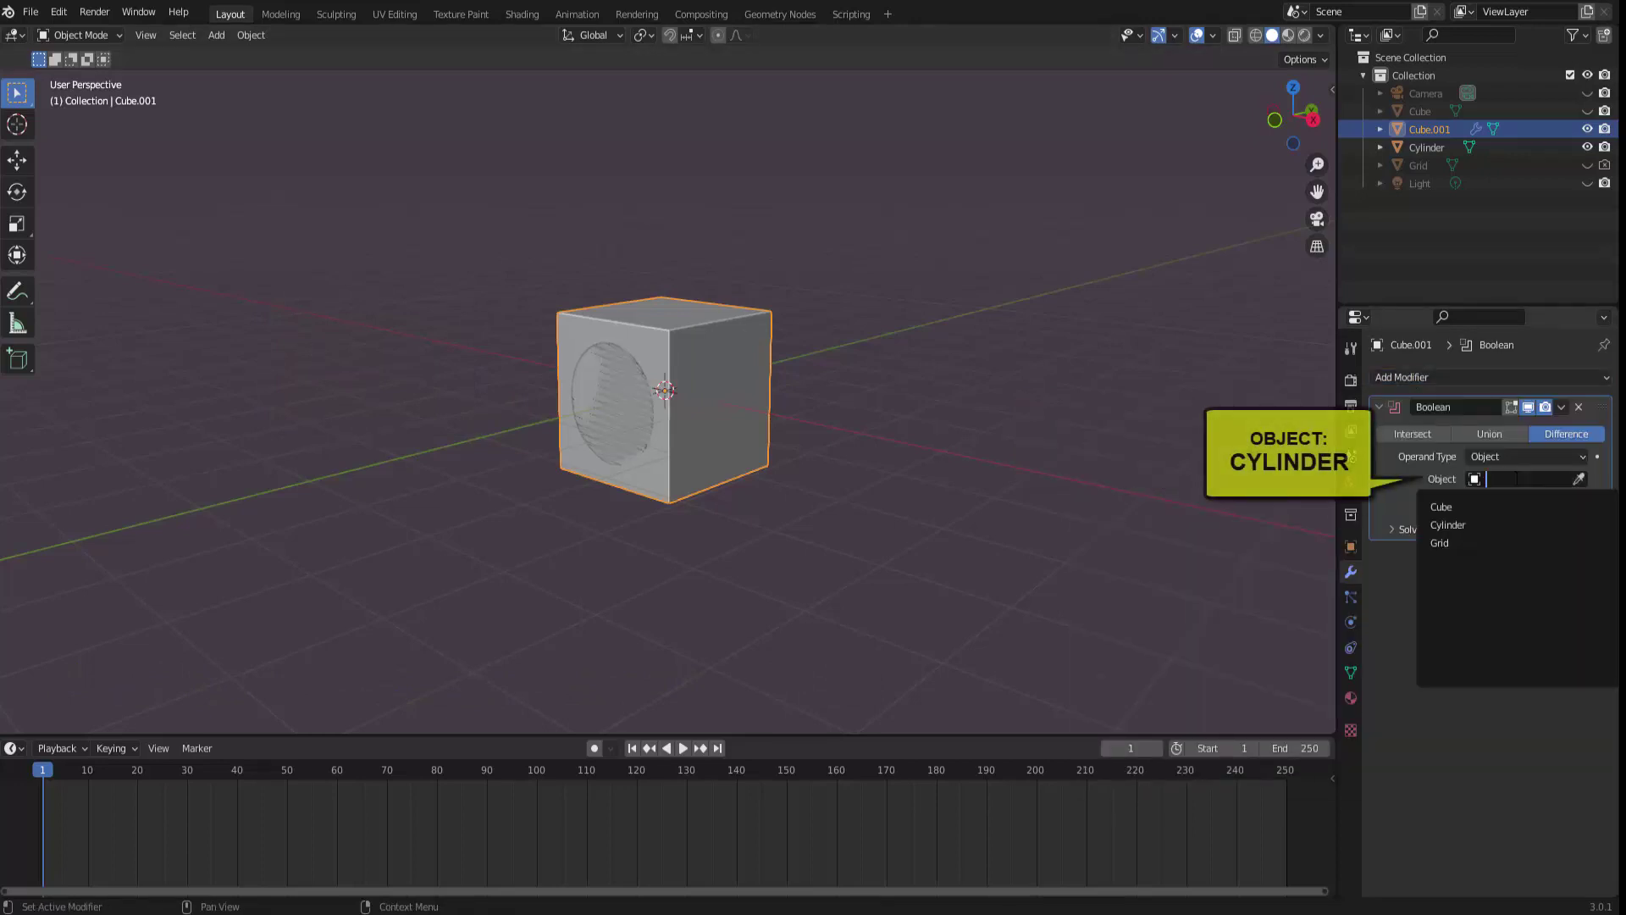
click(1448, 525)
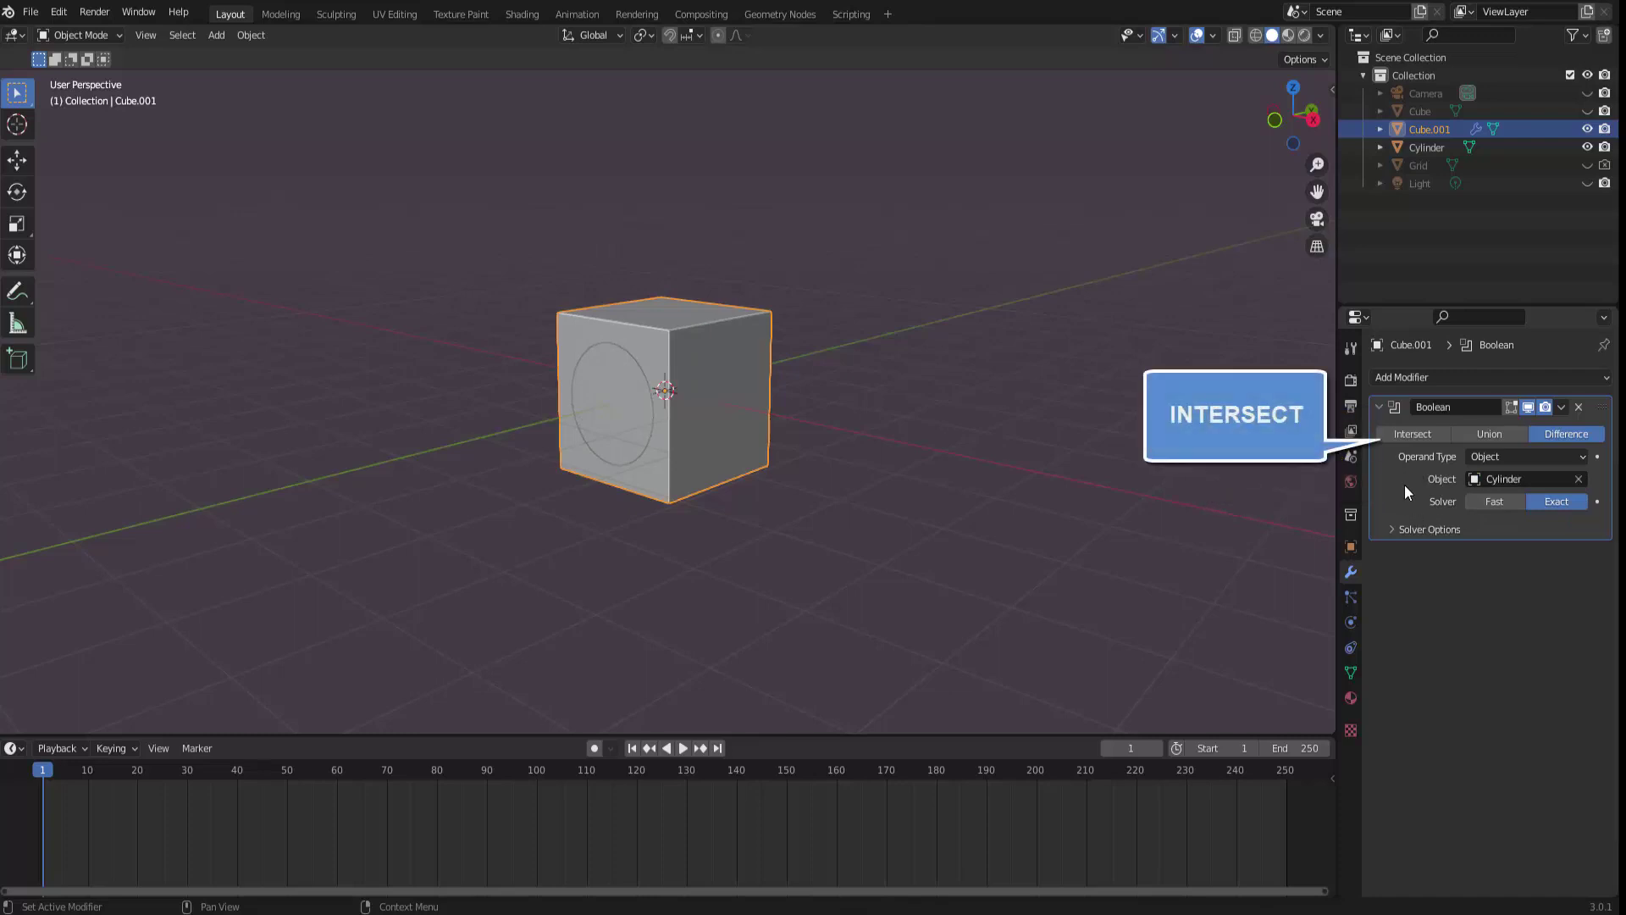
click(1414, 435)
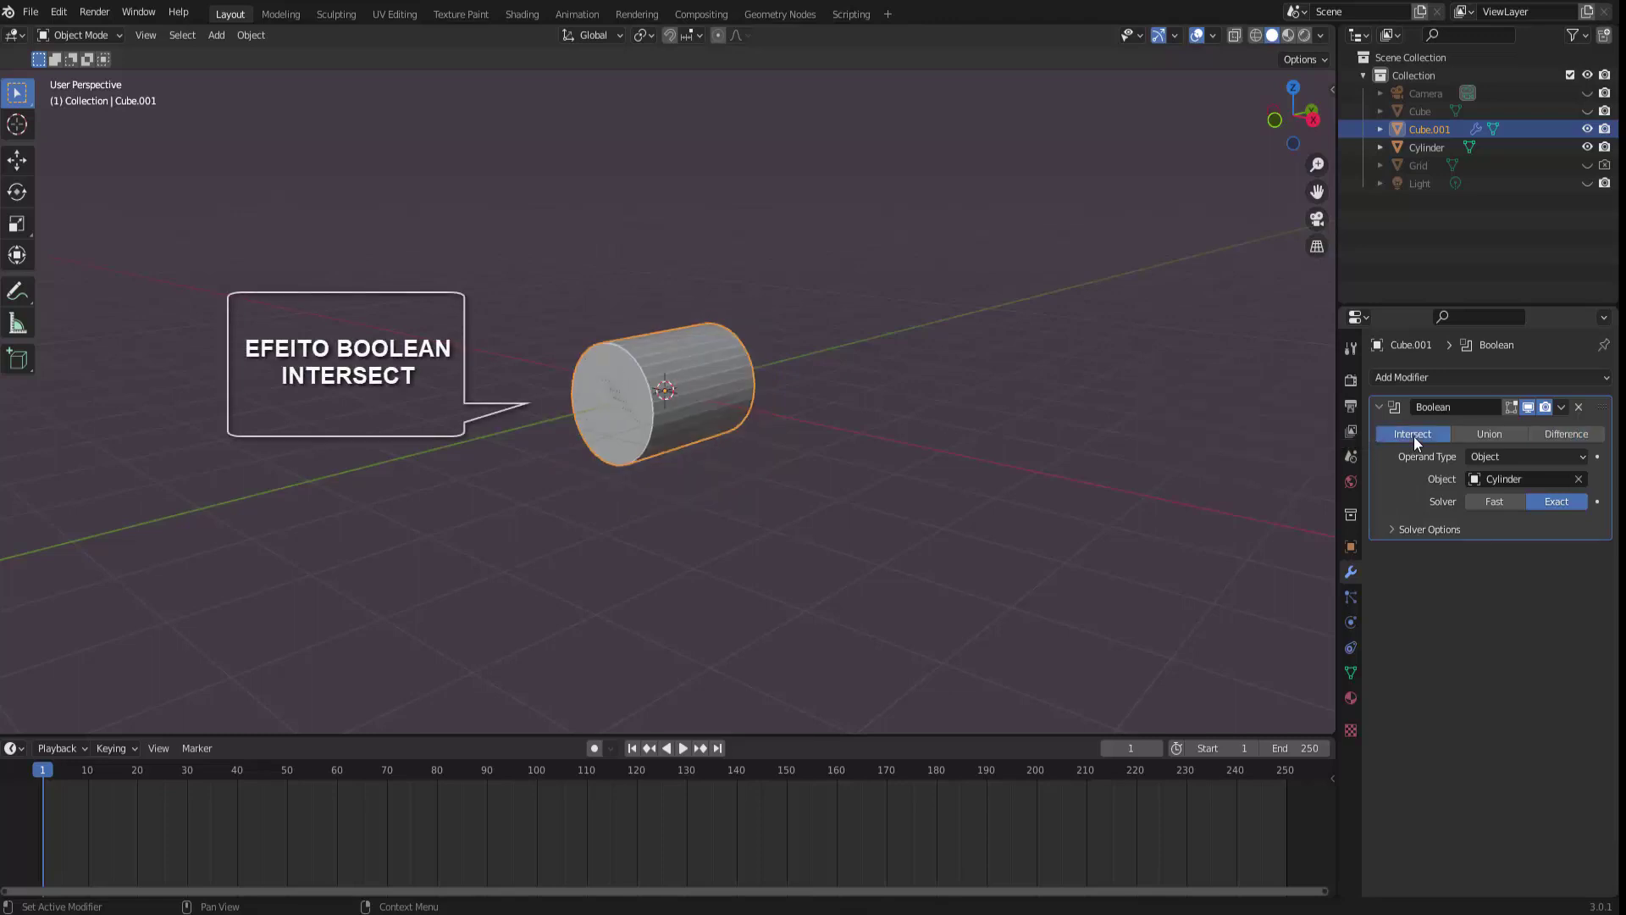
click(1561, 408)
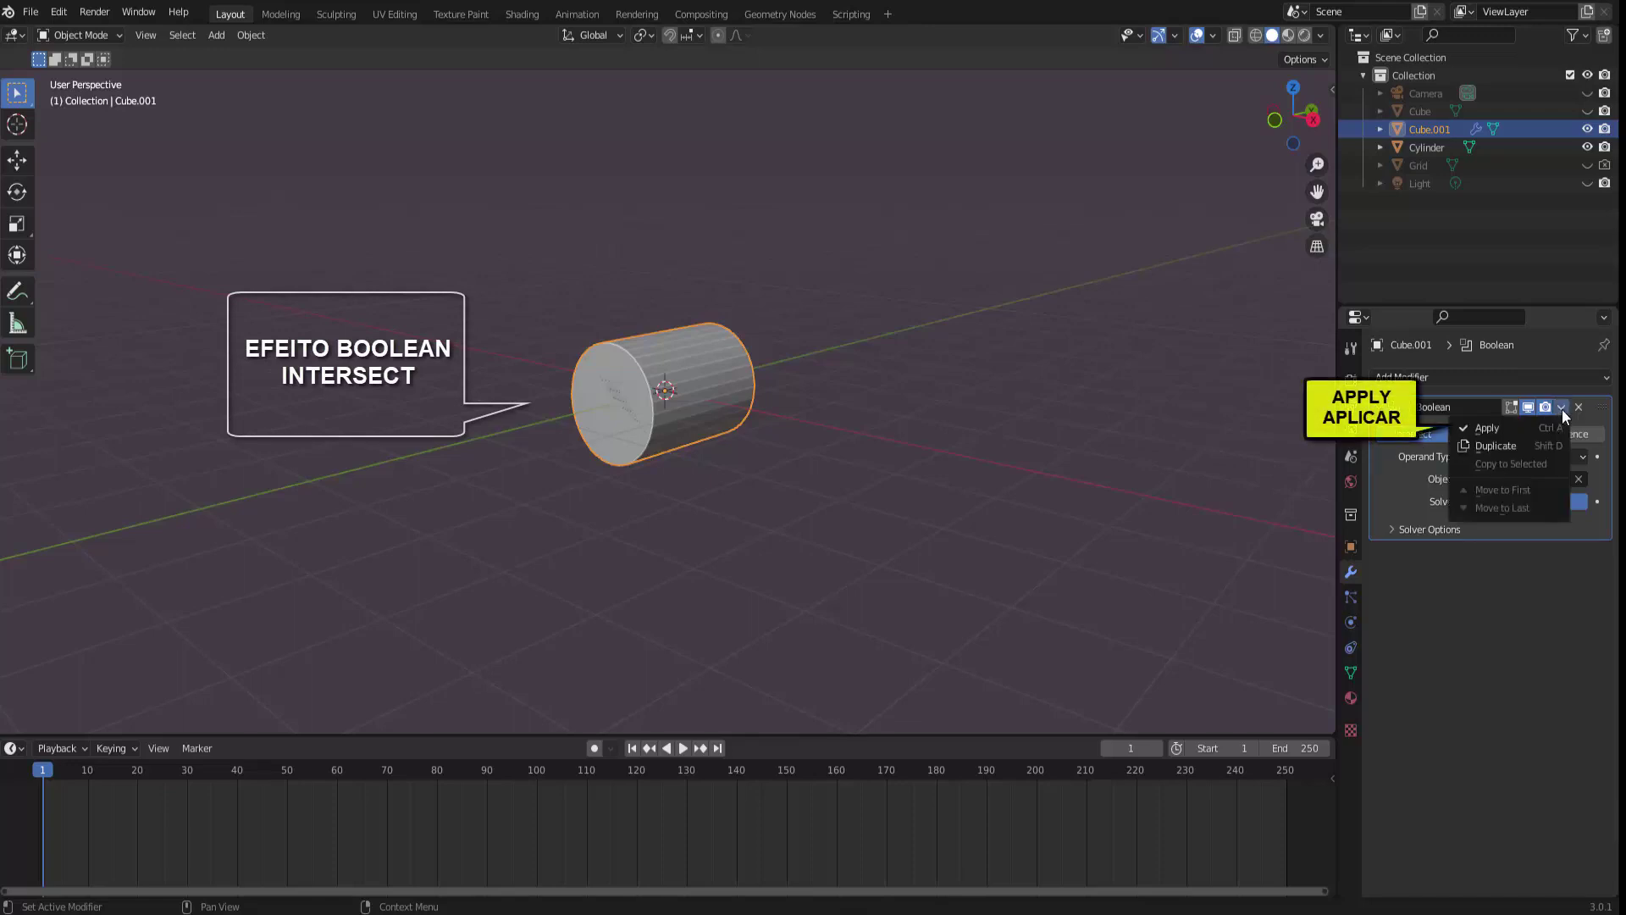
click(1516, 426)
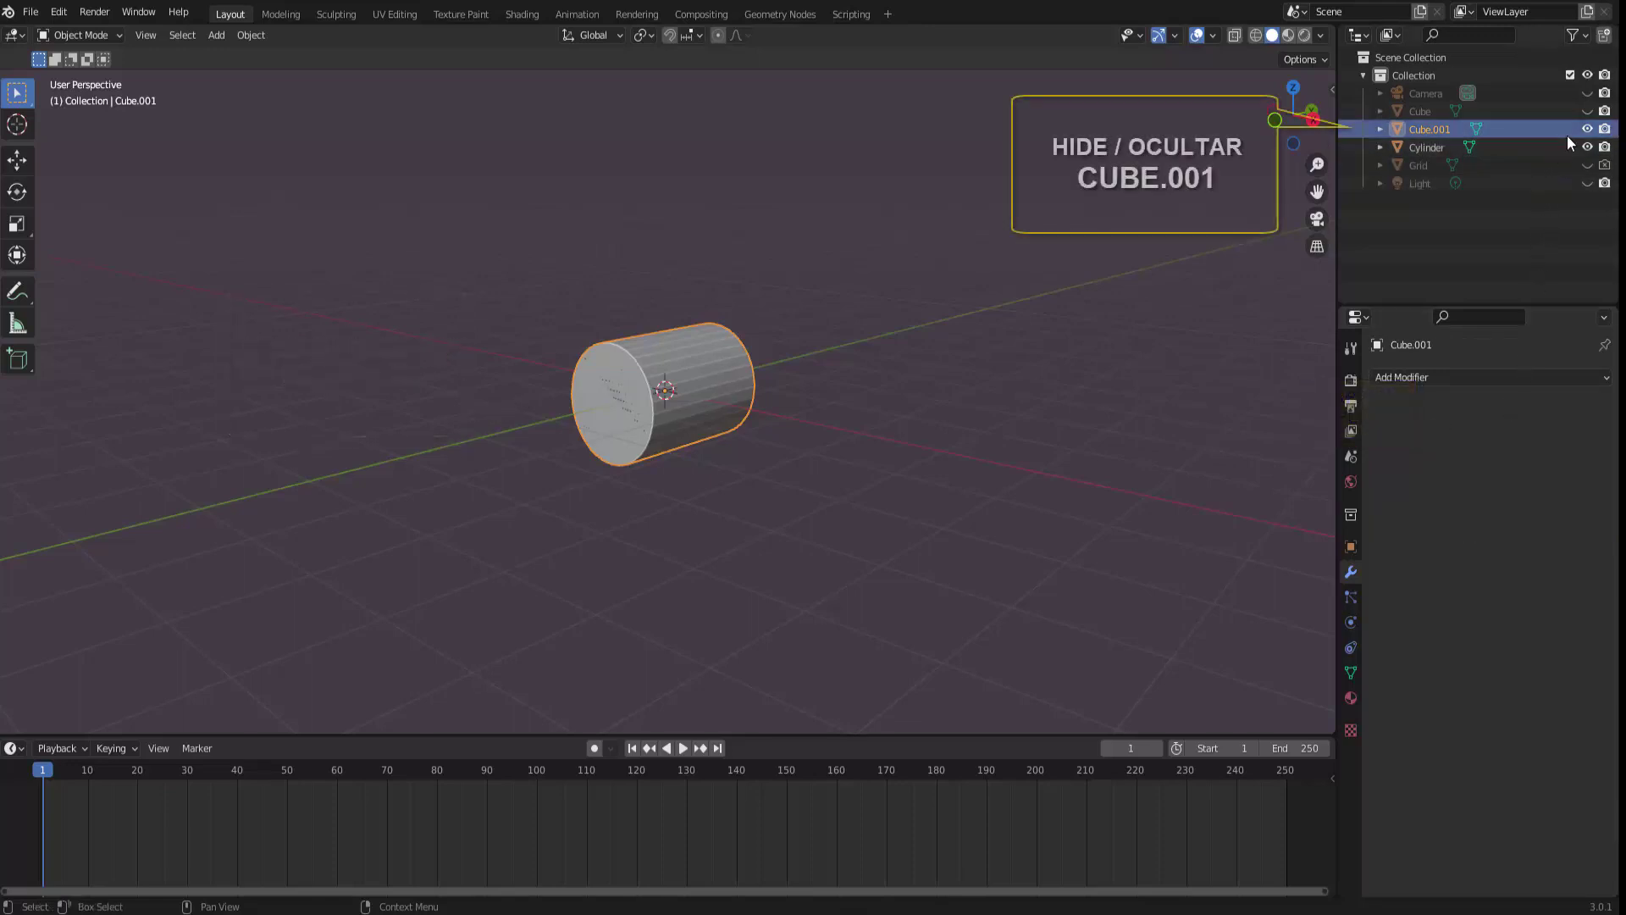
Delete the Cylinder and unhide both Cube.001 and Cube
click(688, 384)
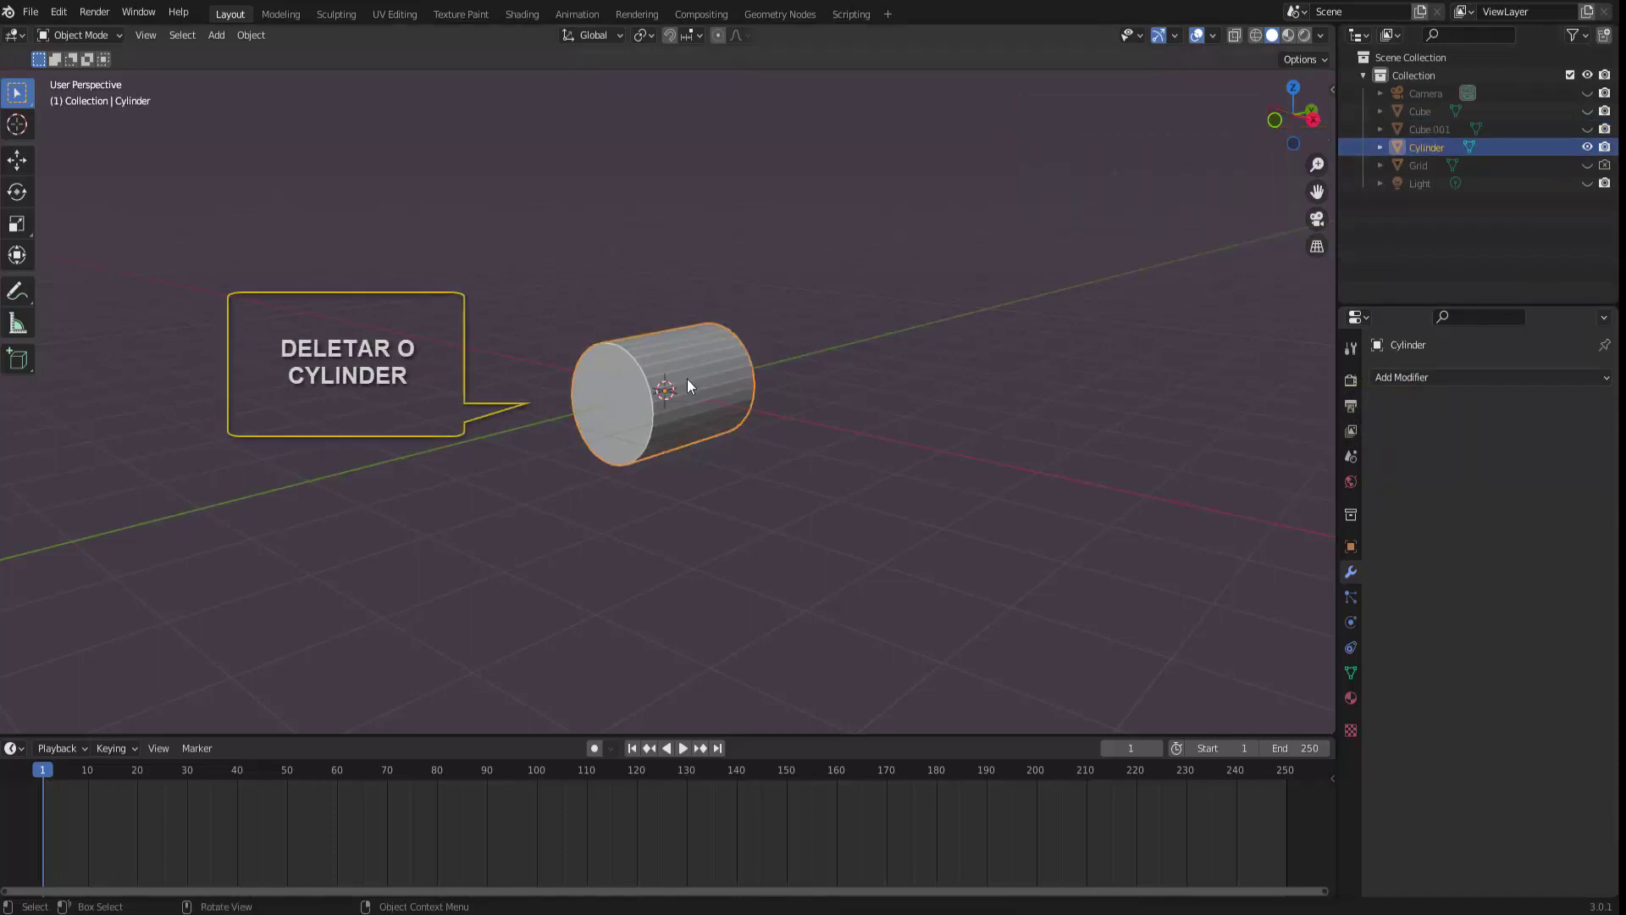
key(x)
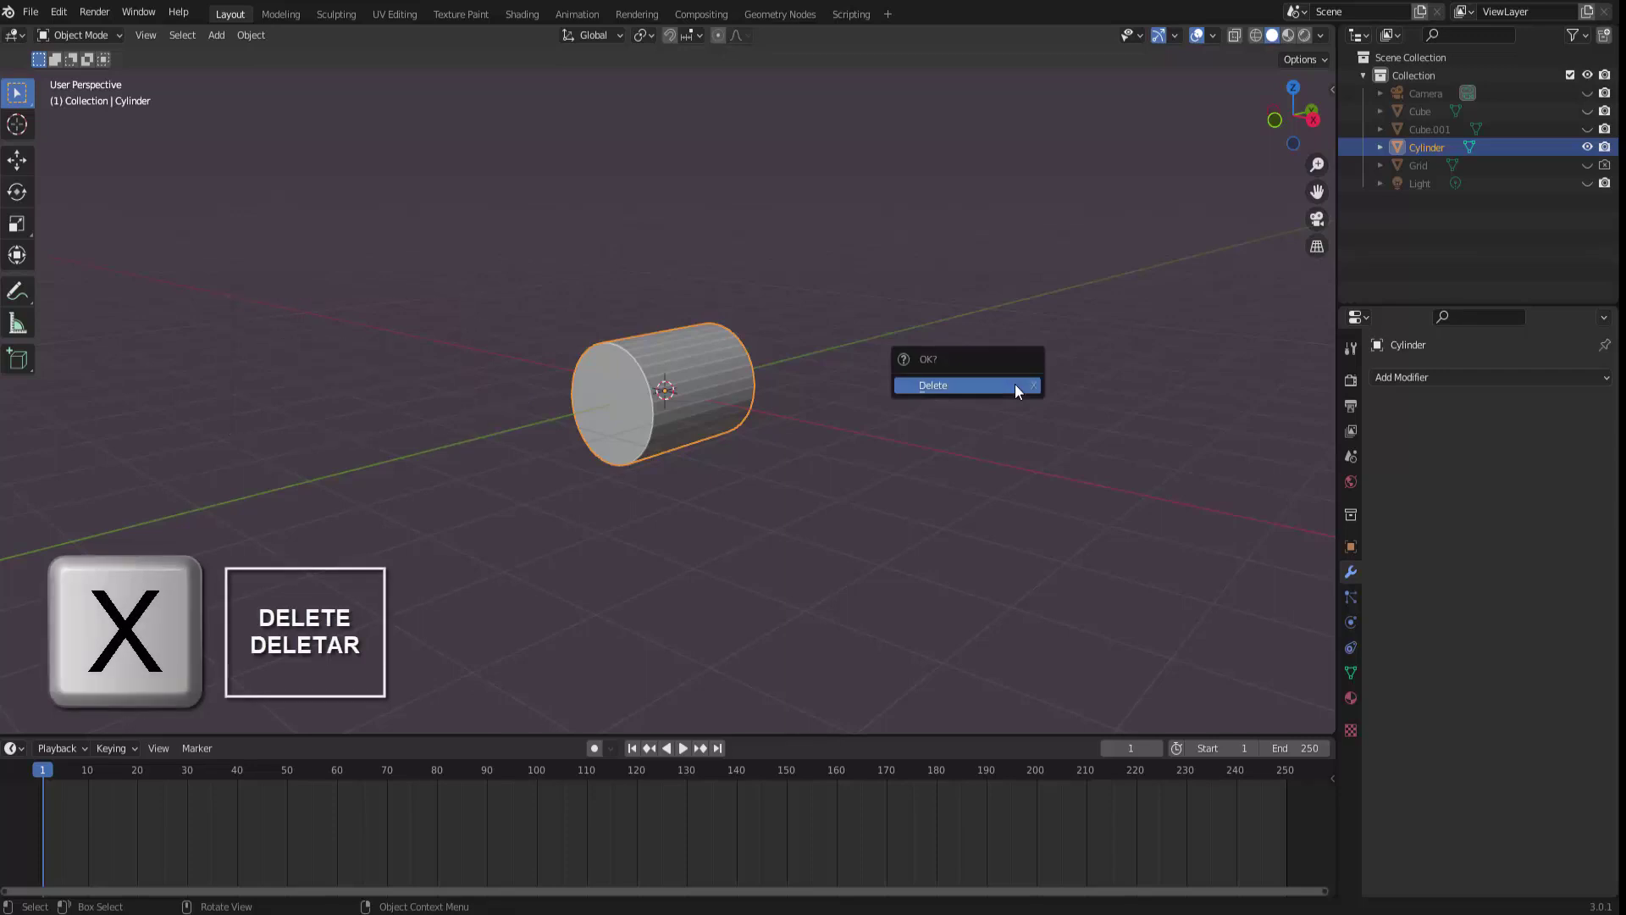
click(1015, 384)
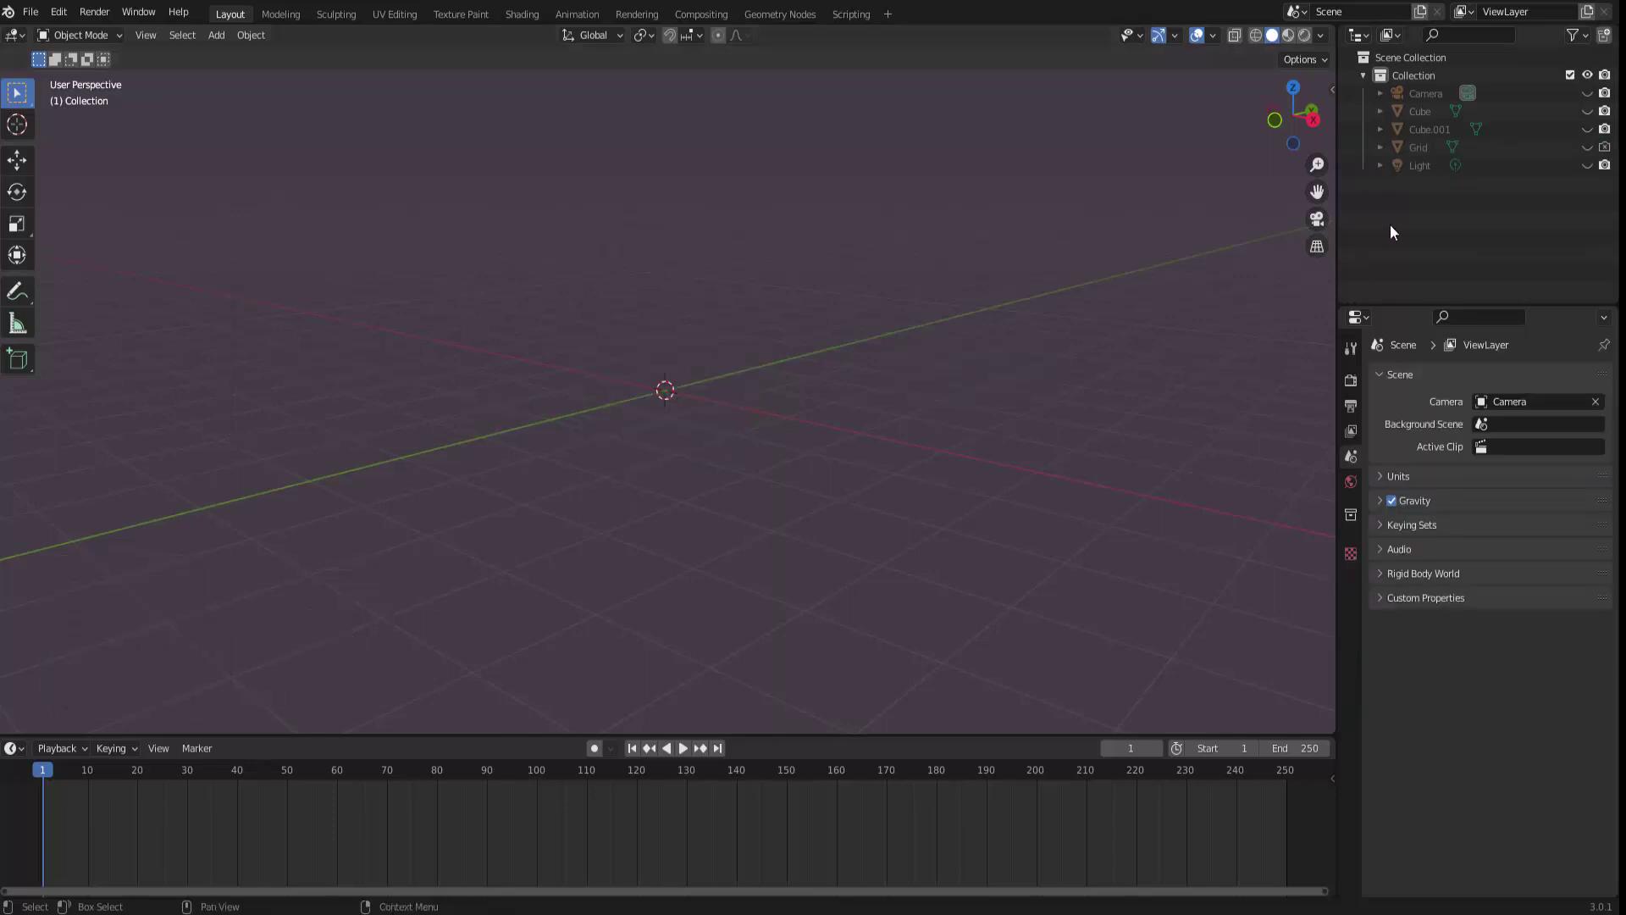
click(1588, 129)
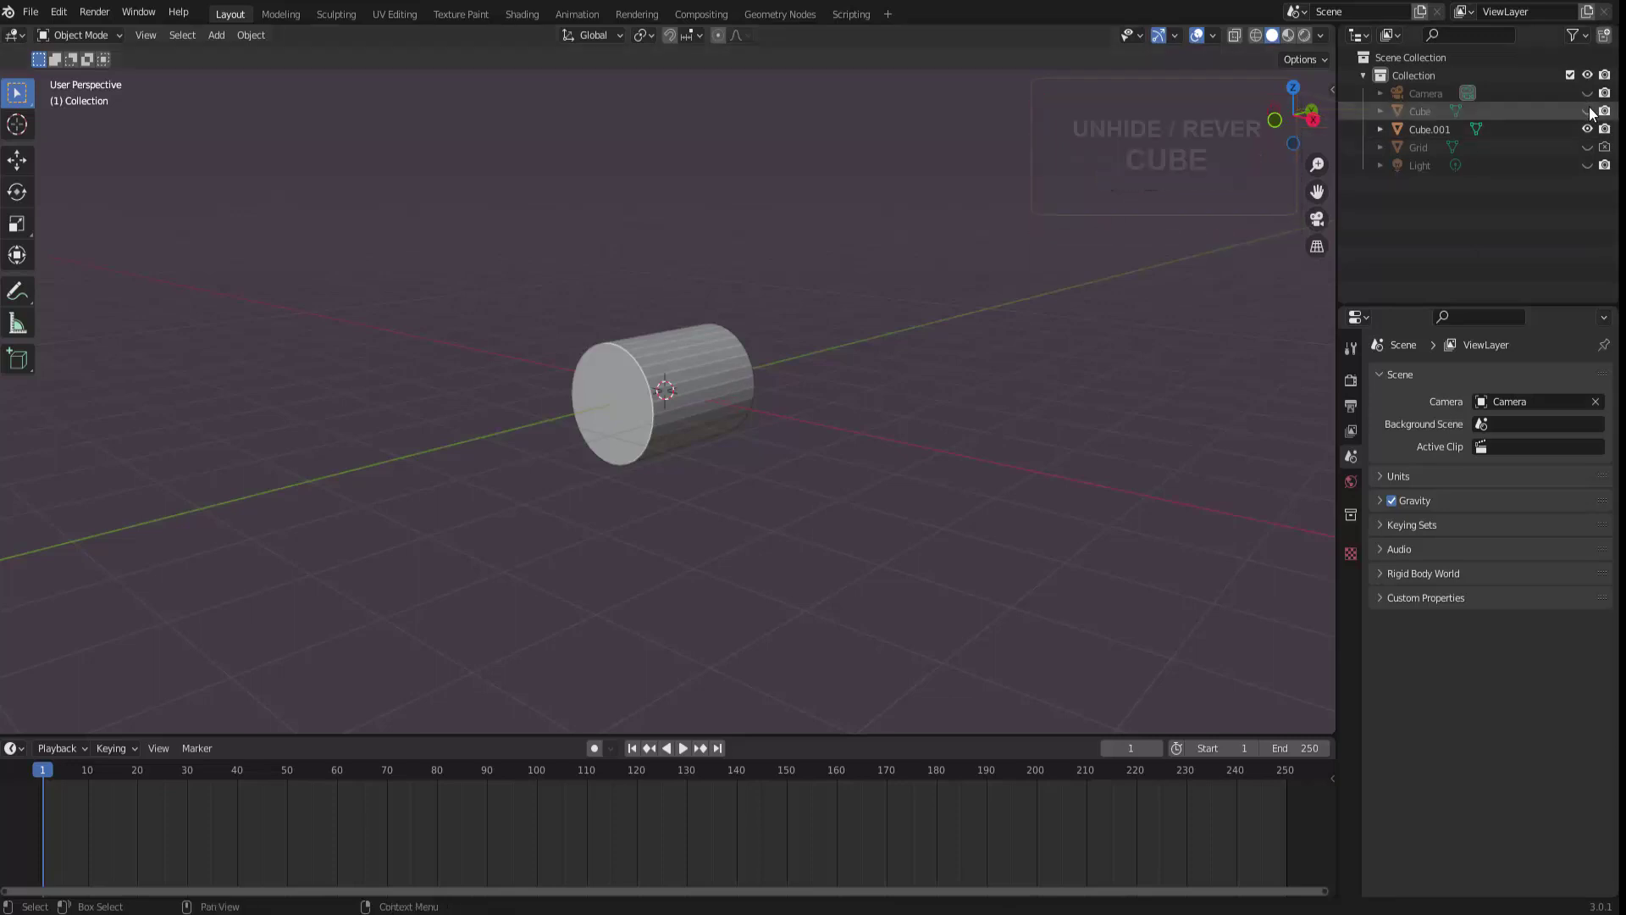
click(1588, 111)
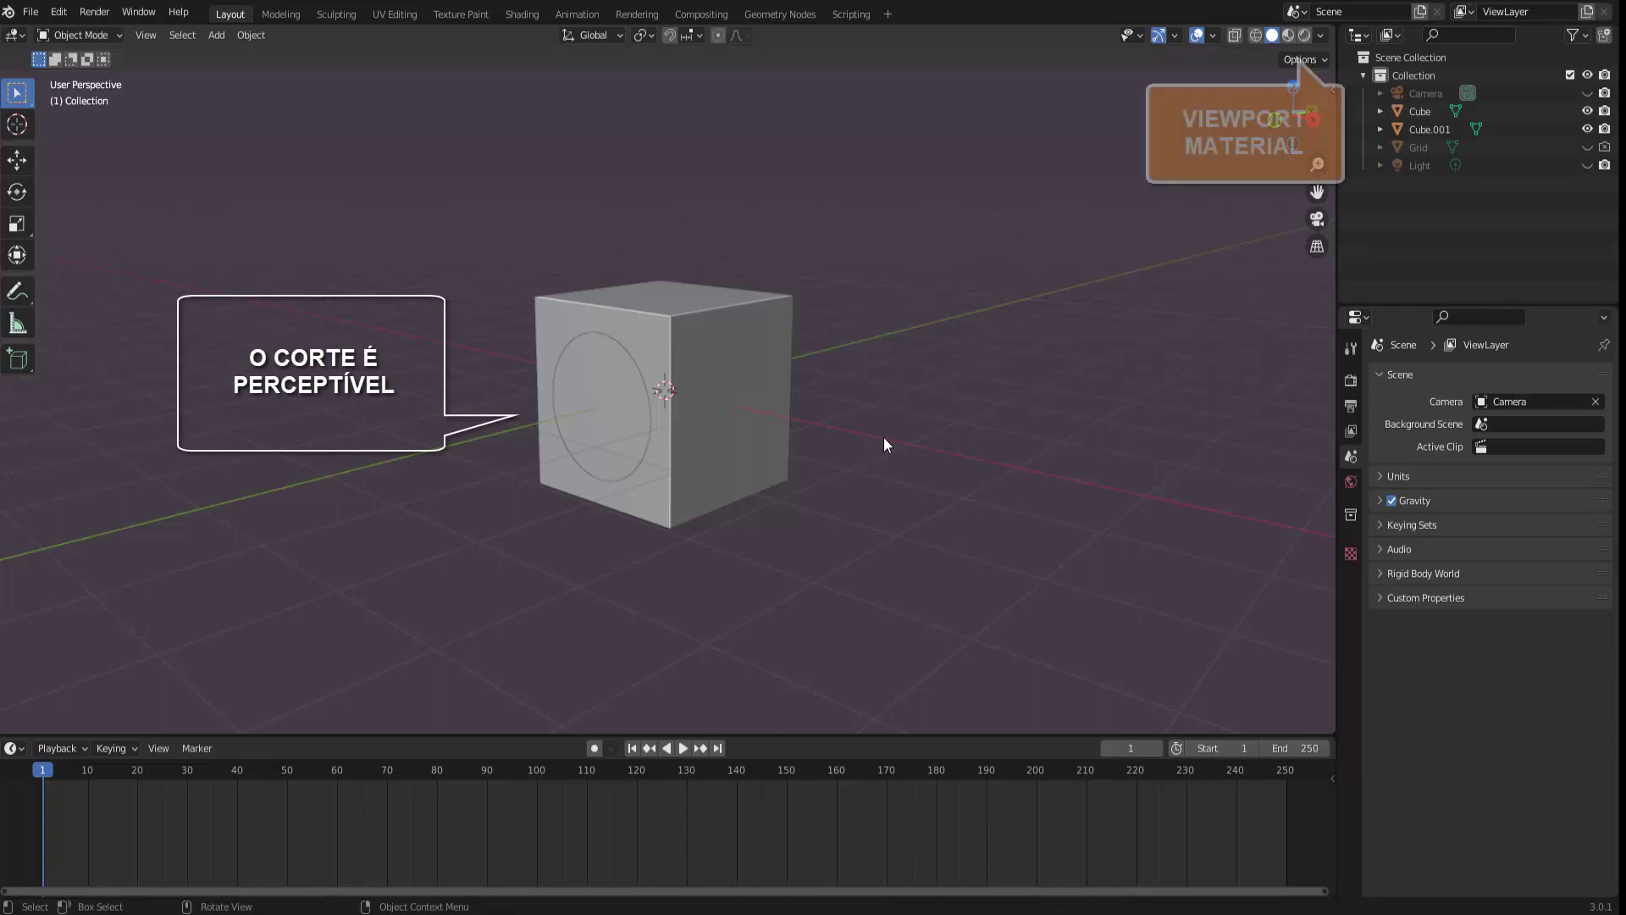
Switch the viewport to Material Preview shading and orbit and zoom around the cube
click(1288, 34)
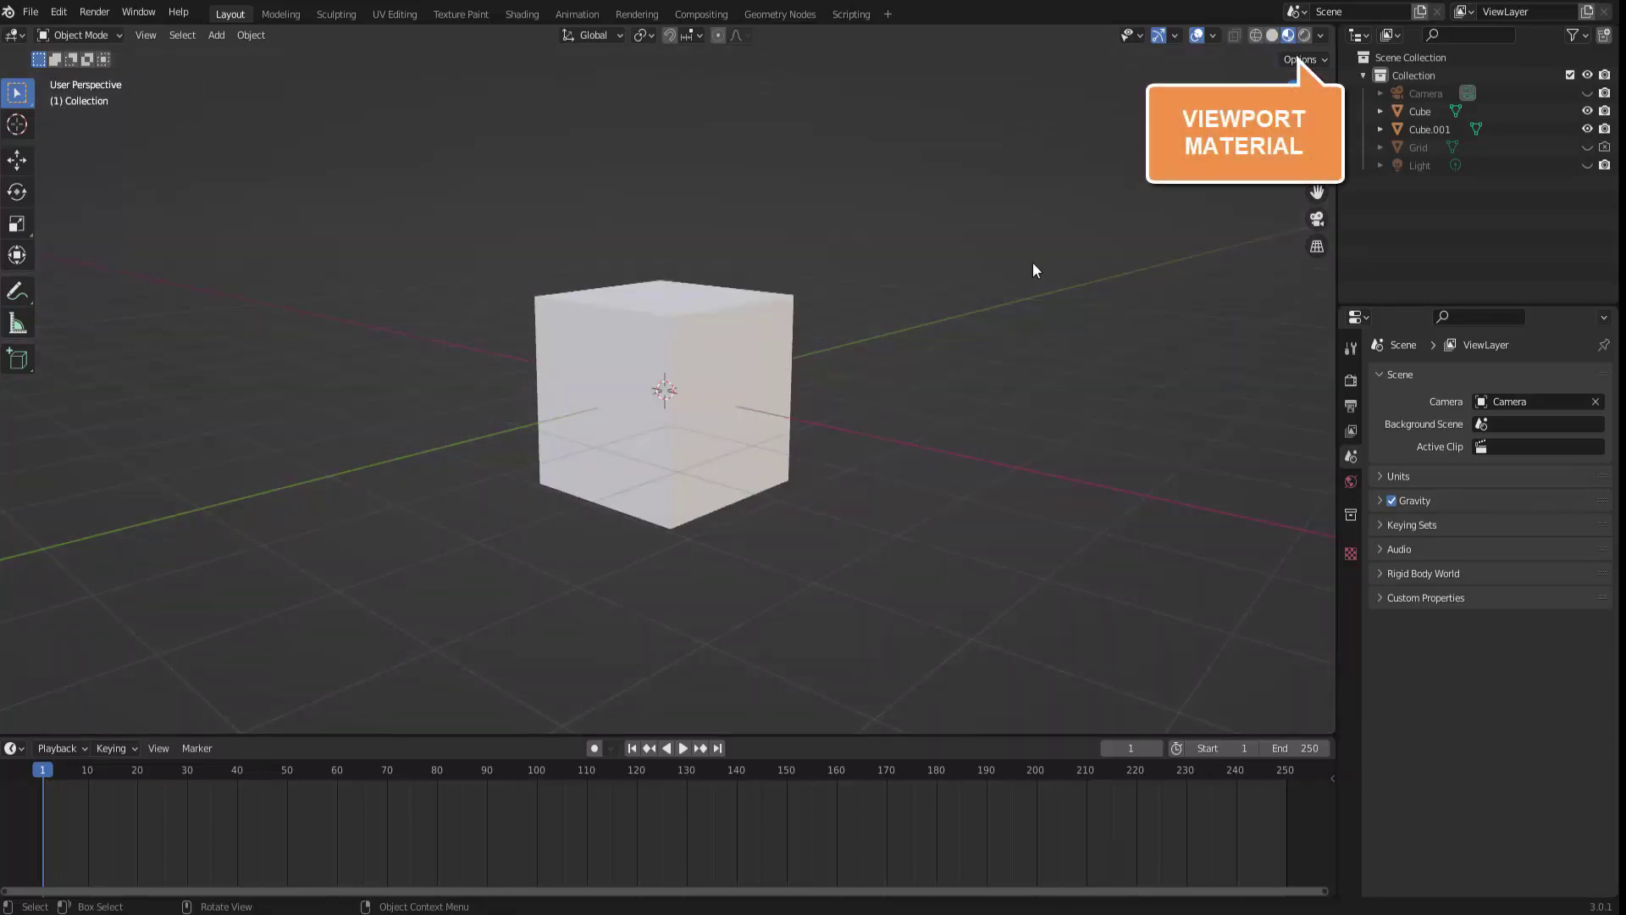
mouse_move(921, 480)
middle_down()
mouse_move(1161, 461)
mouse_move(1036, 522)
mouse_move(924, 409)
mouse_move(1177, 440)
mouse_move(965, 501)
mouse_move(911, 443)
mouse_move(954, 459)
middle_up()
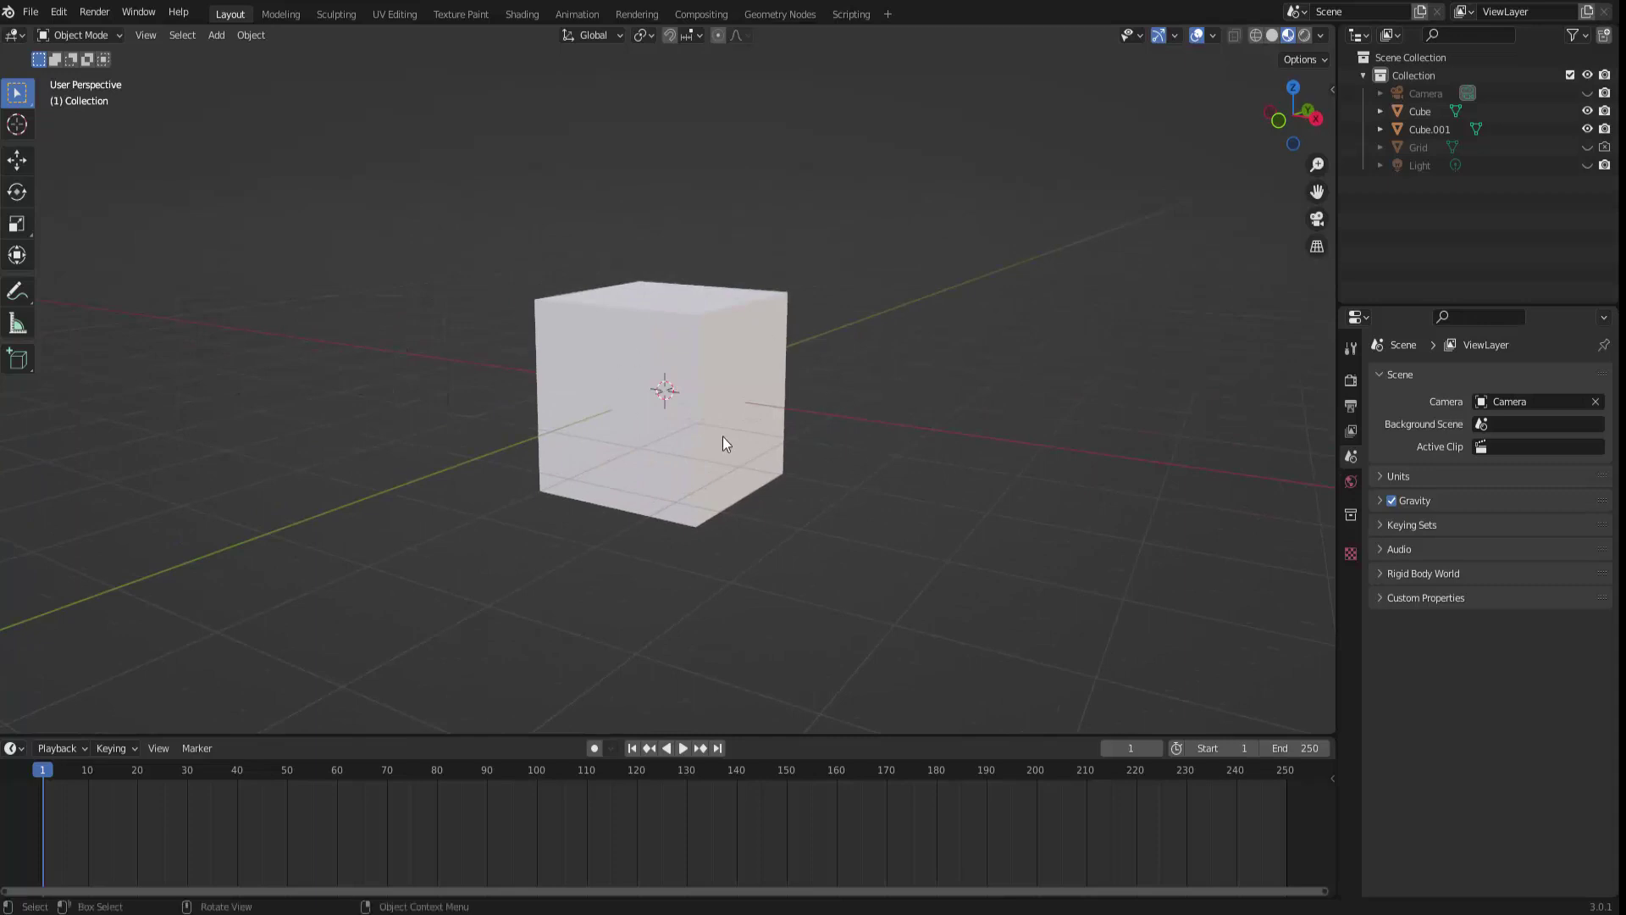
scroll(850, 439, down, 2)
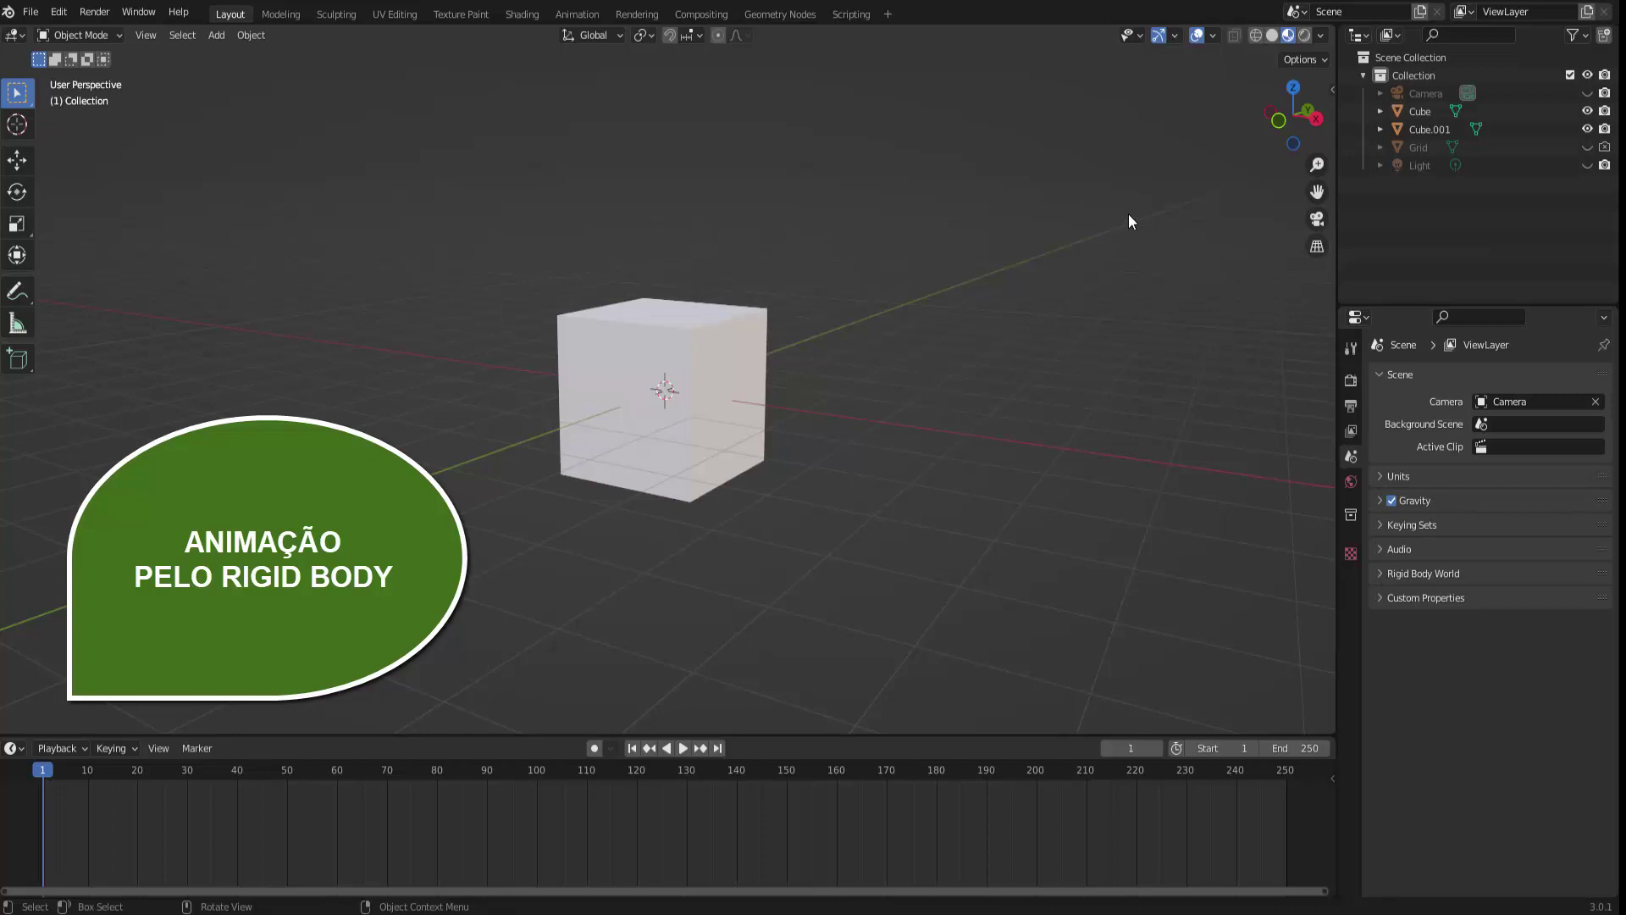
Back in Solid shading, give Cube Active rigid body physics
click(1272, 36)
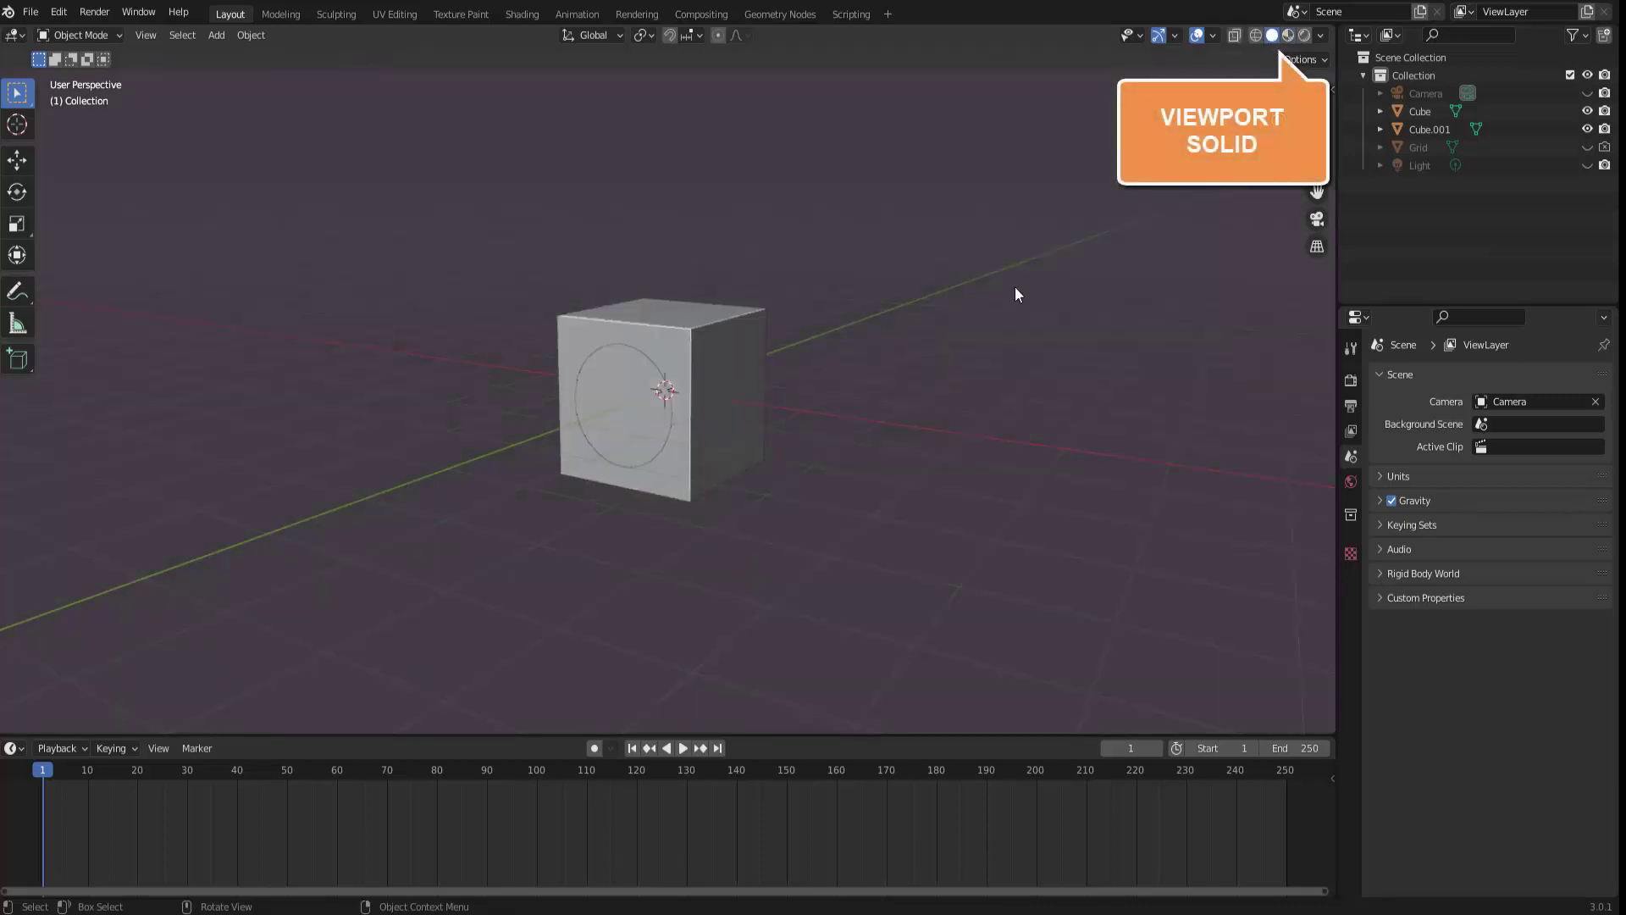
middle_drag(955, 371, 945, 376)
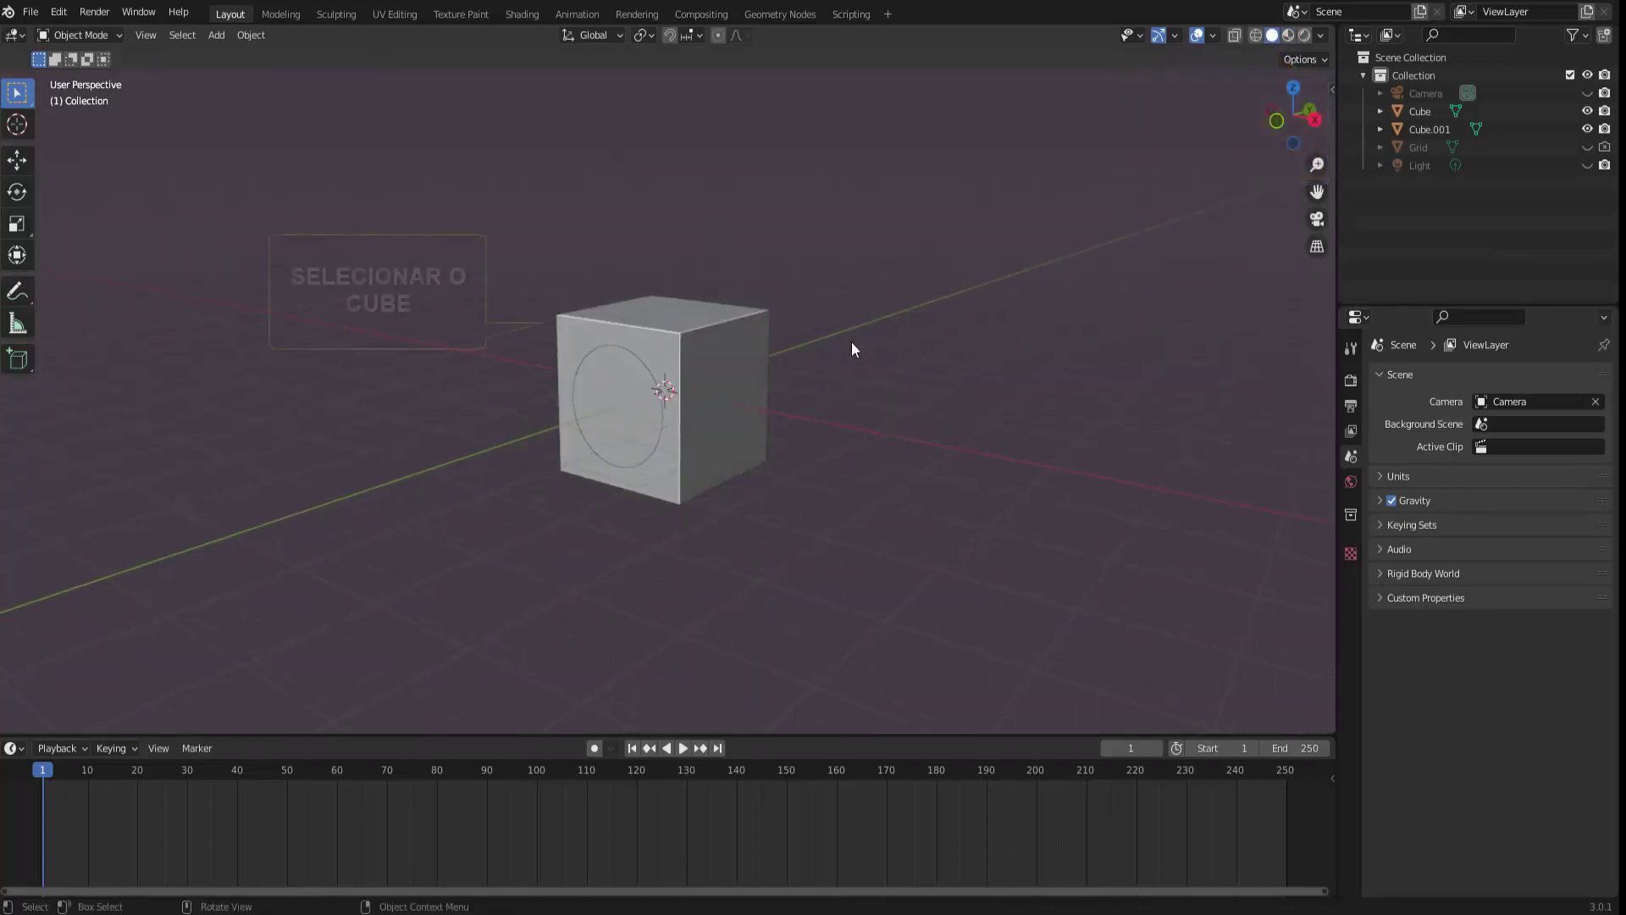
click(732, 326)
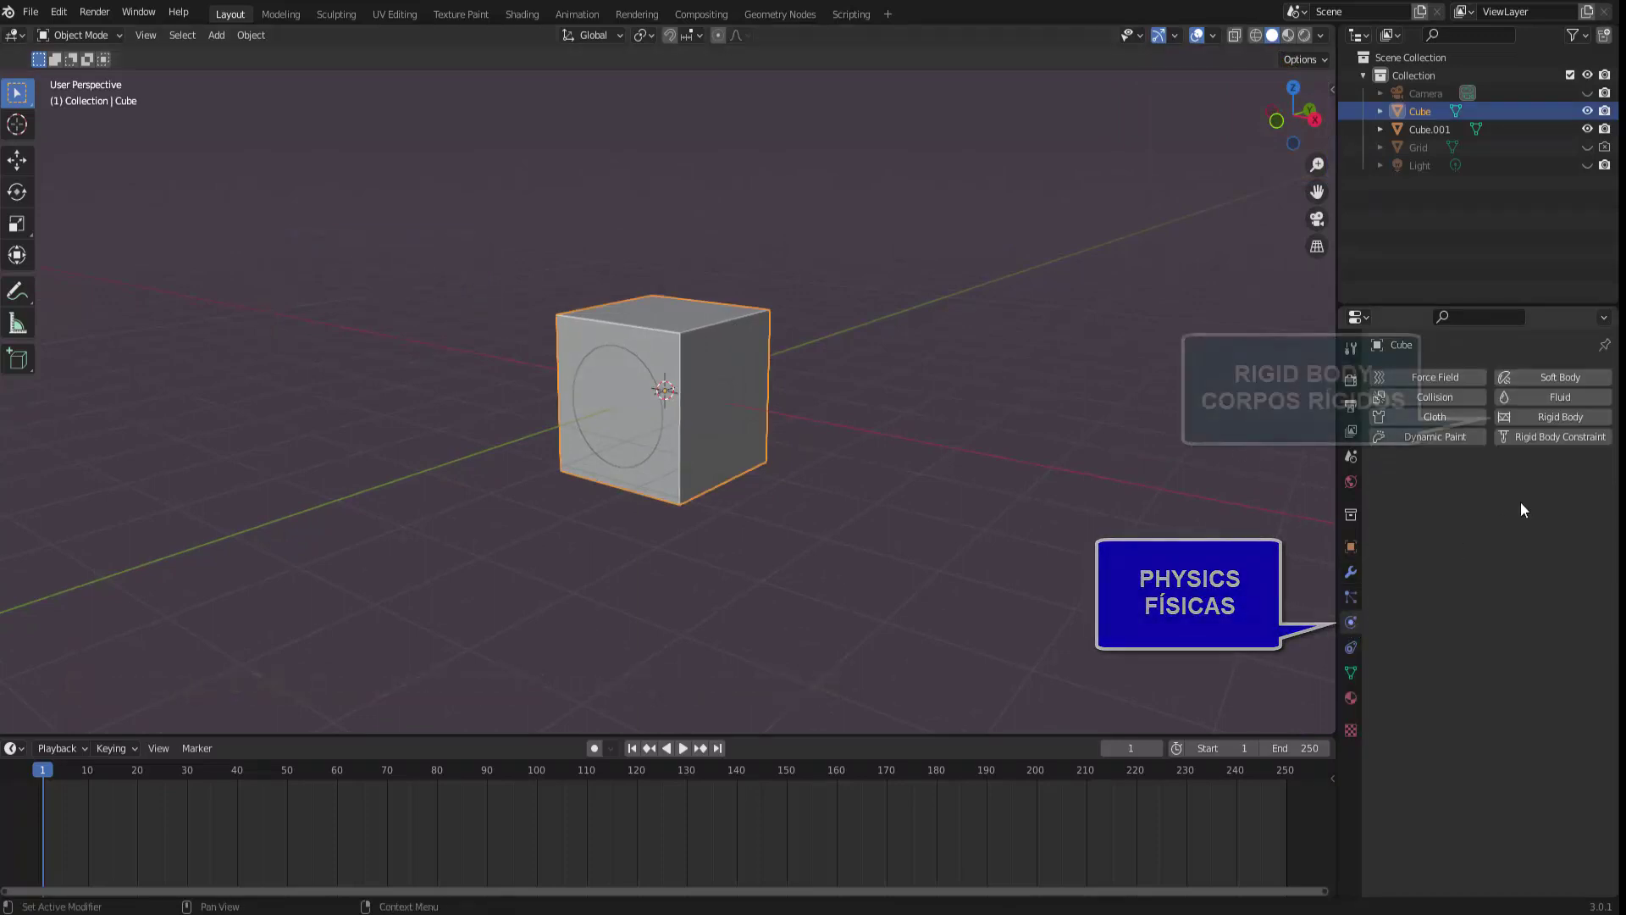
click(1561, 415)
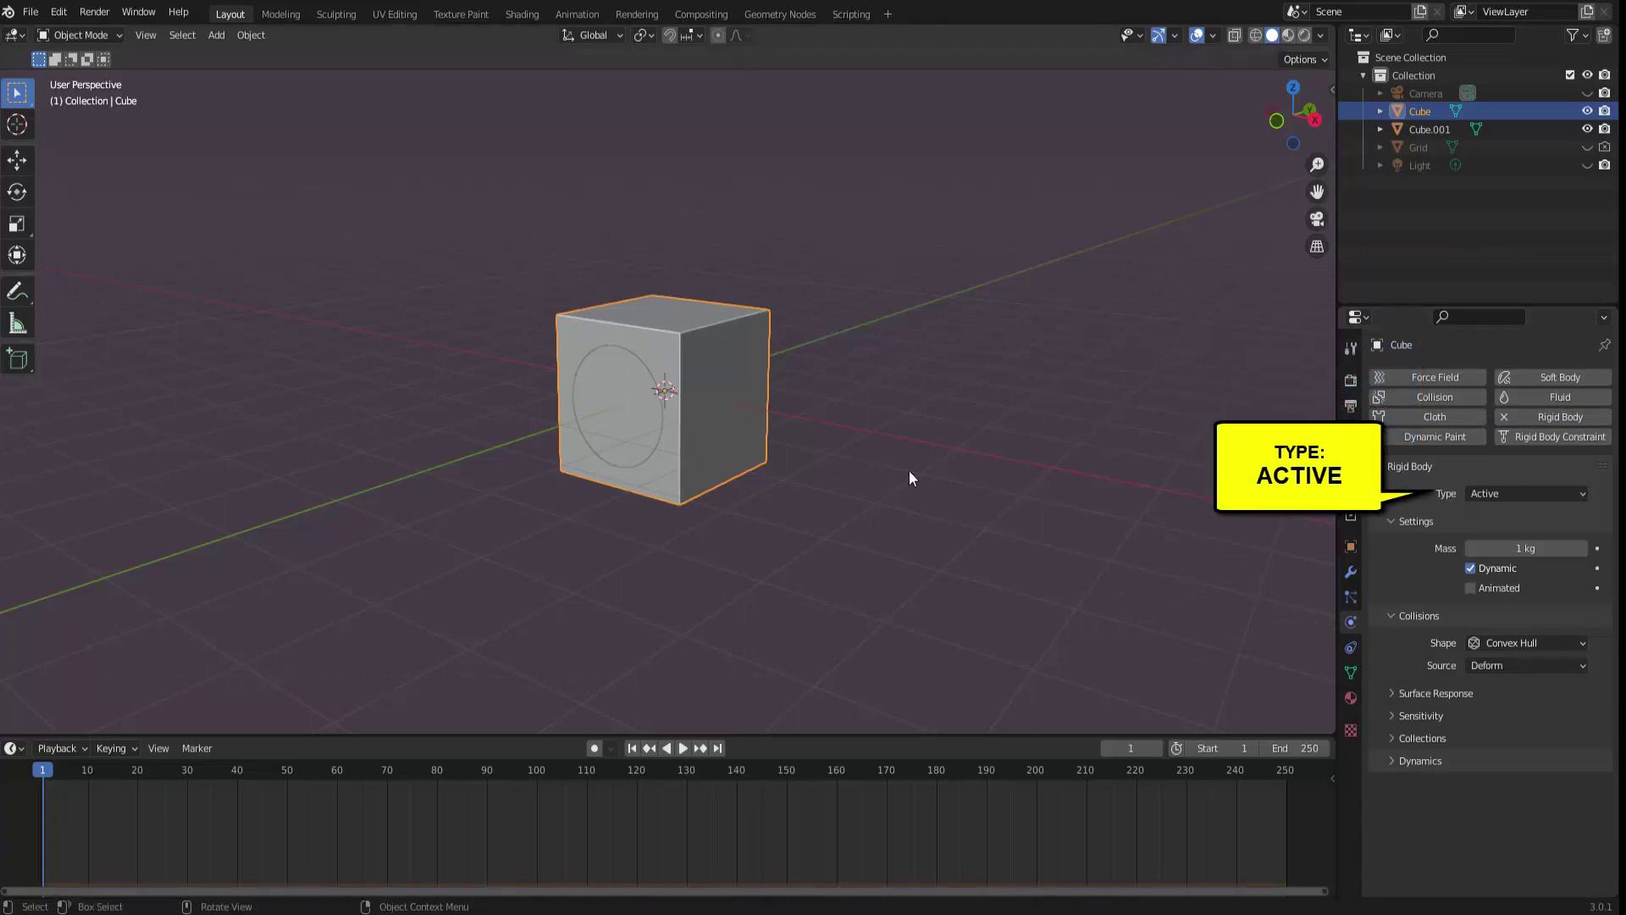
Test the Cube's rigid body by playing and rewinding the timeline twice
click(682, 751)
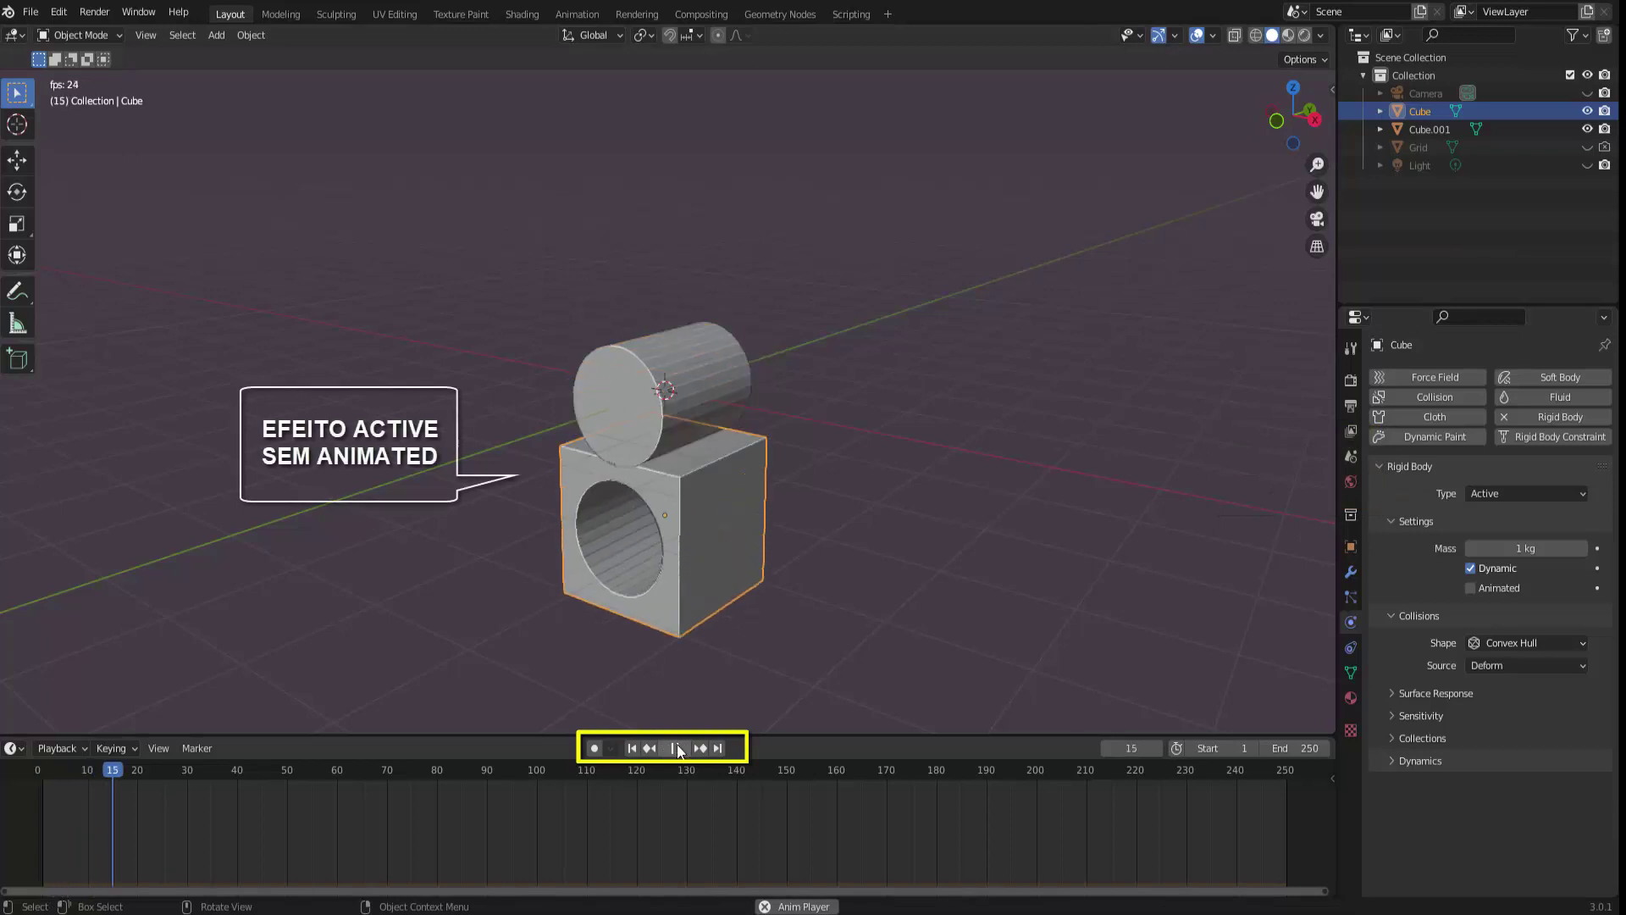
click(633, 748)
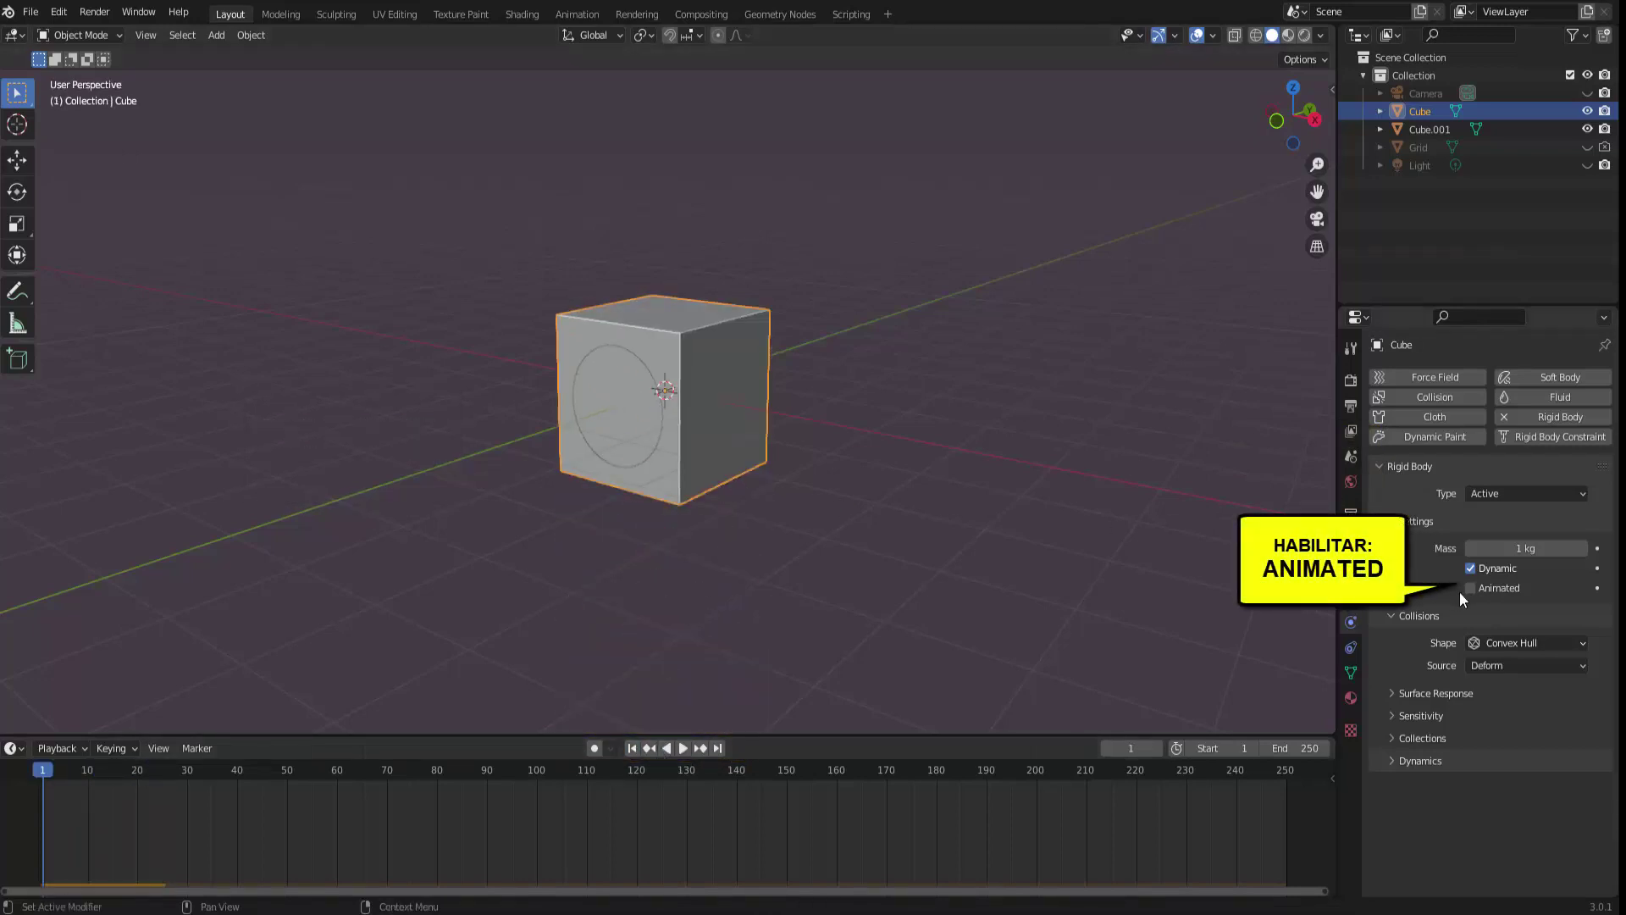
click(682, 749)
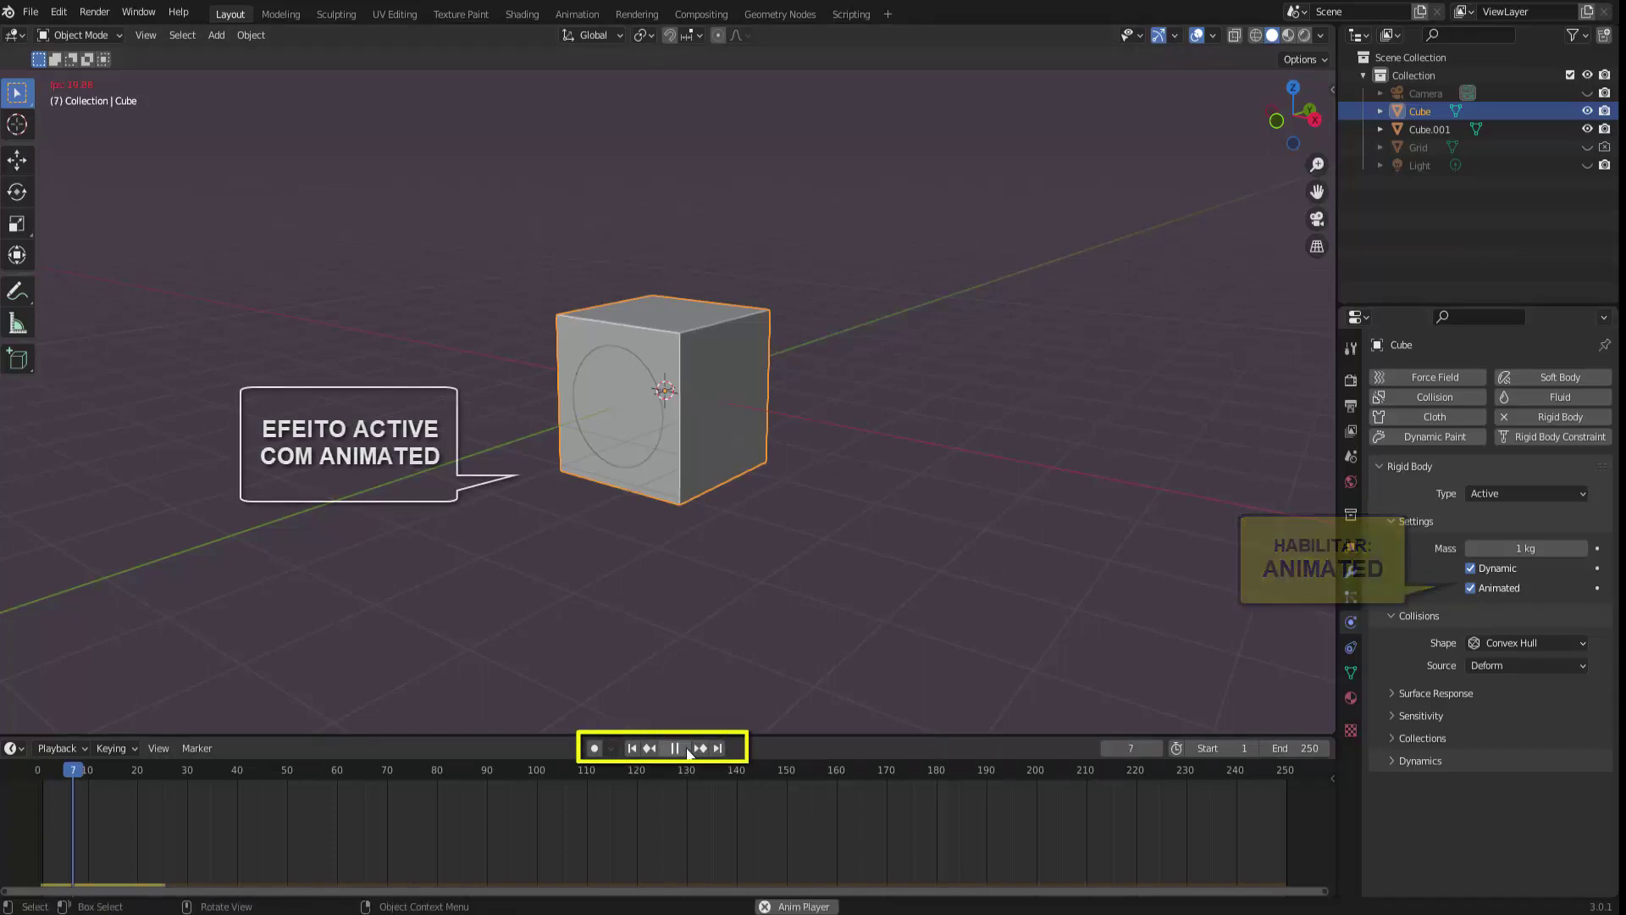
click(631, 748)
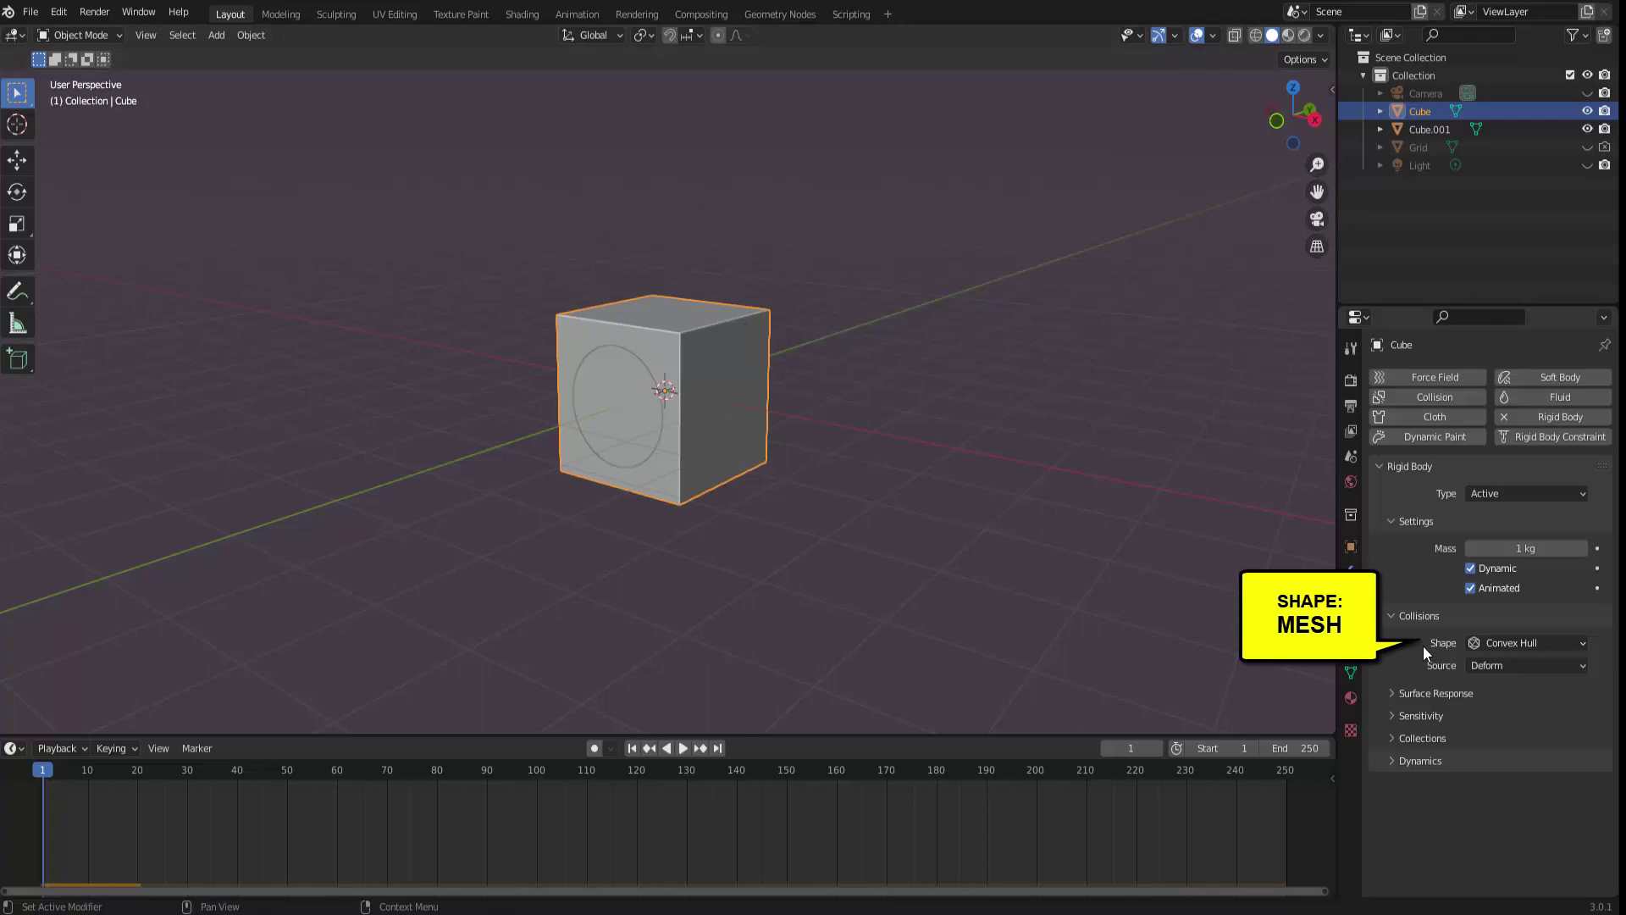
Set Cube's collision shape to Mesh, Friction 0 and Margin 0 m, then select Cube.001
click(1511, 643)
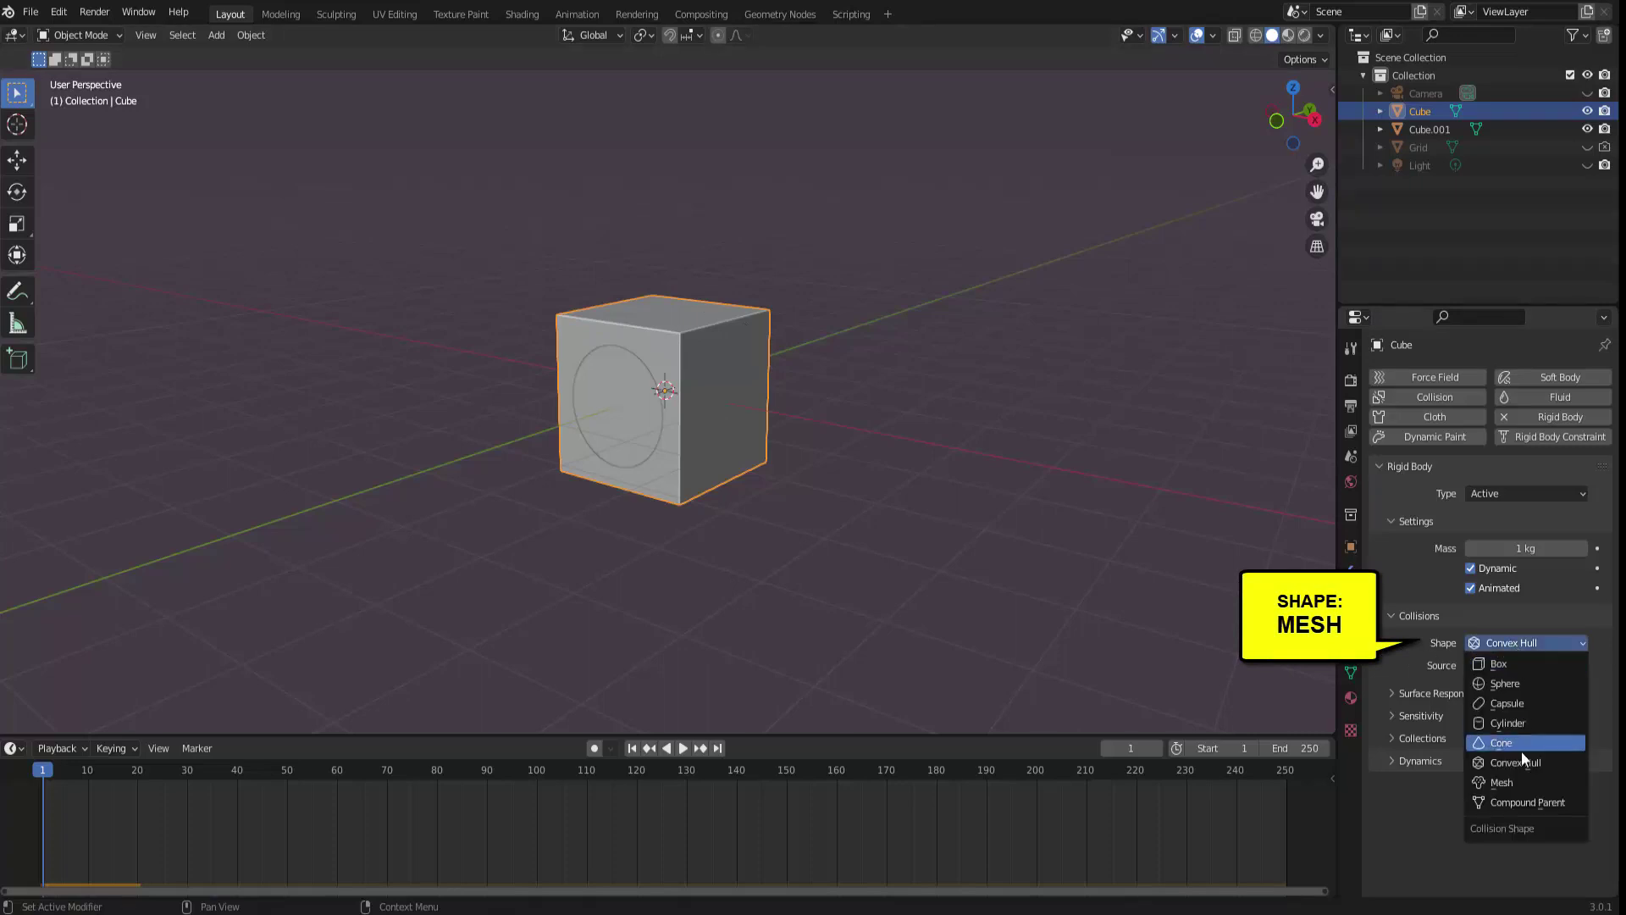
click(1518, 785)
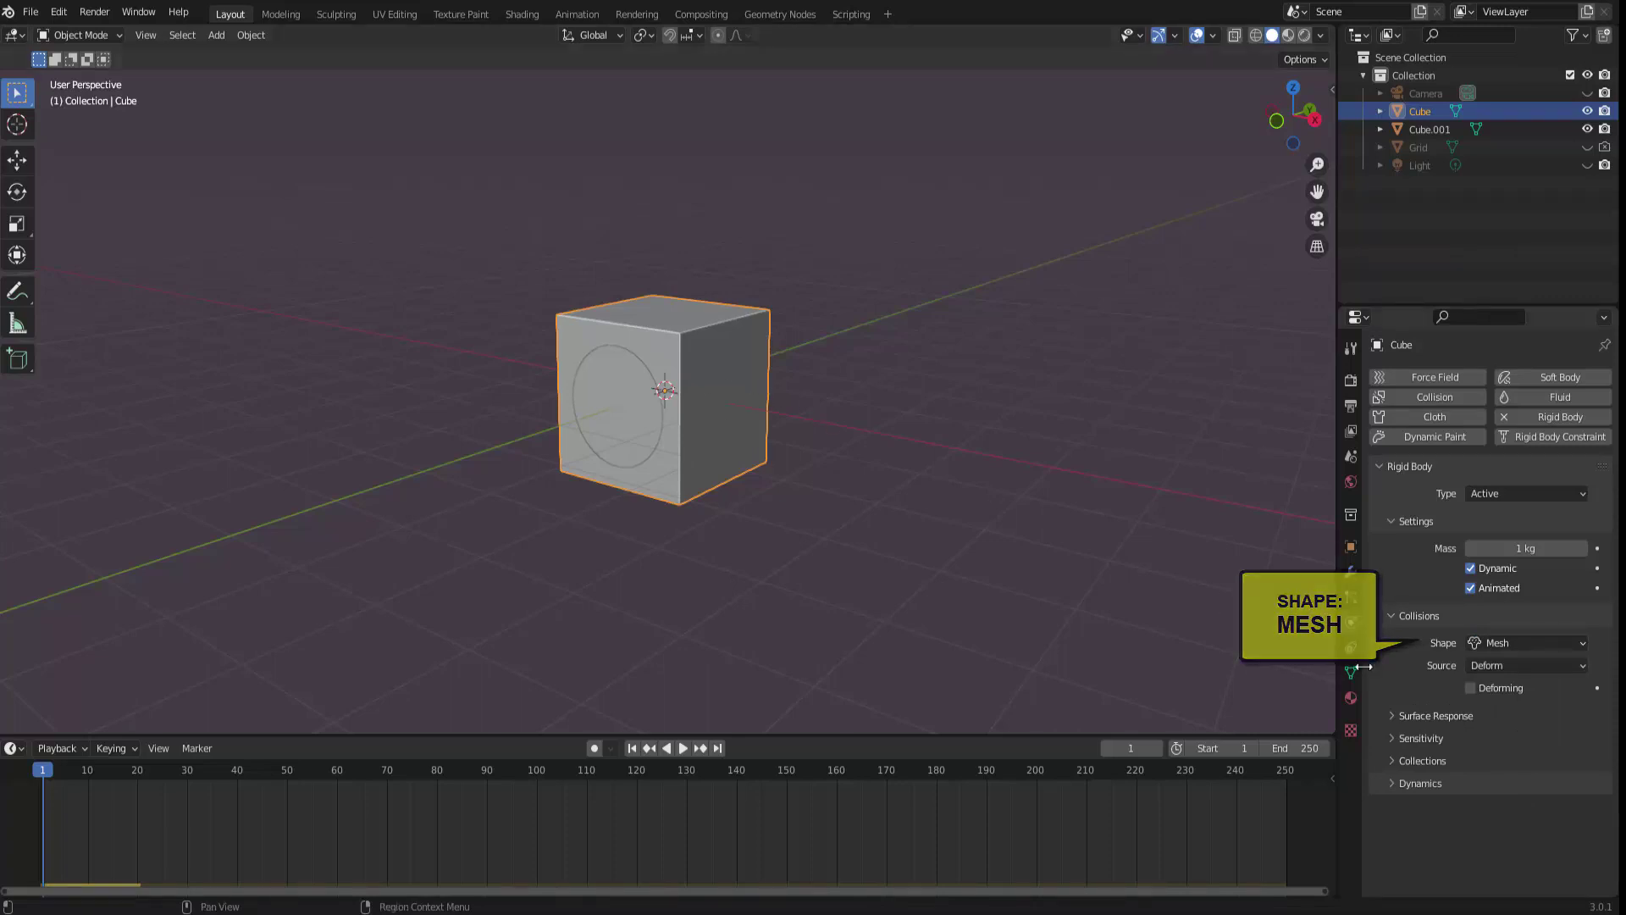
click(1390, 714)
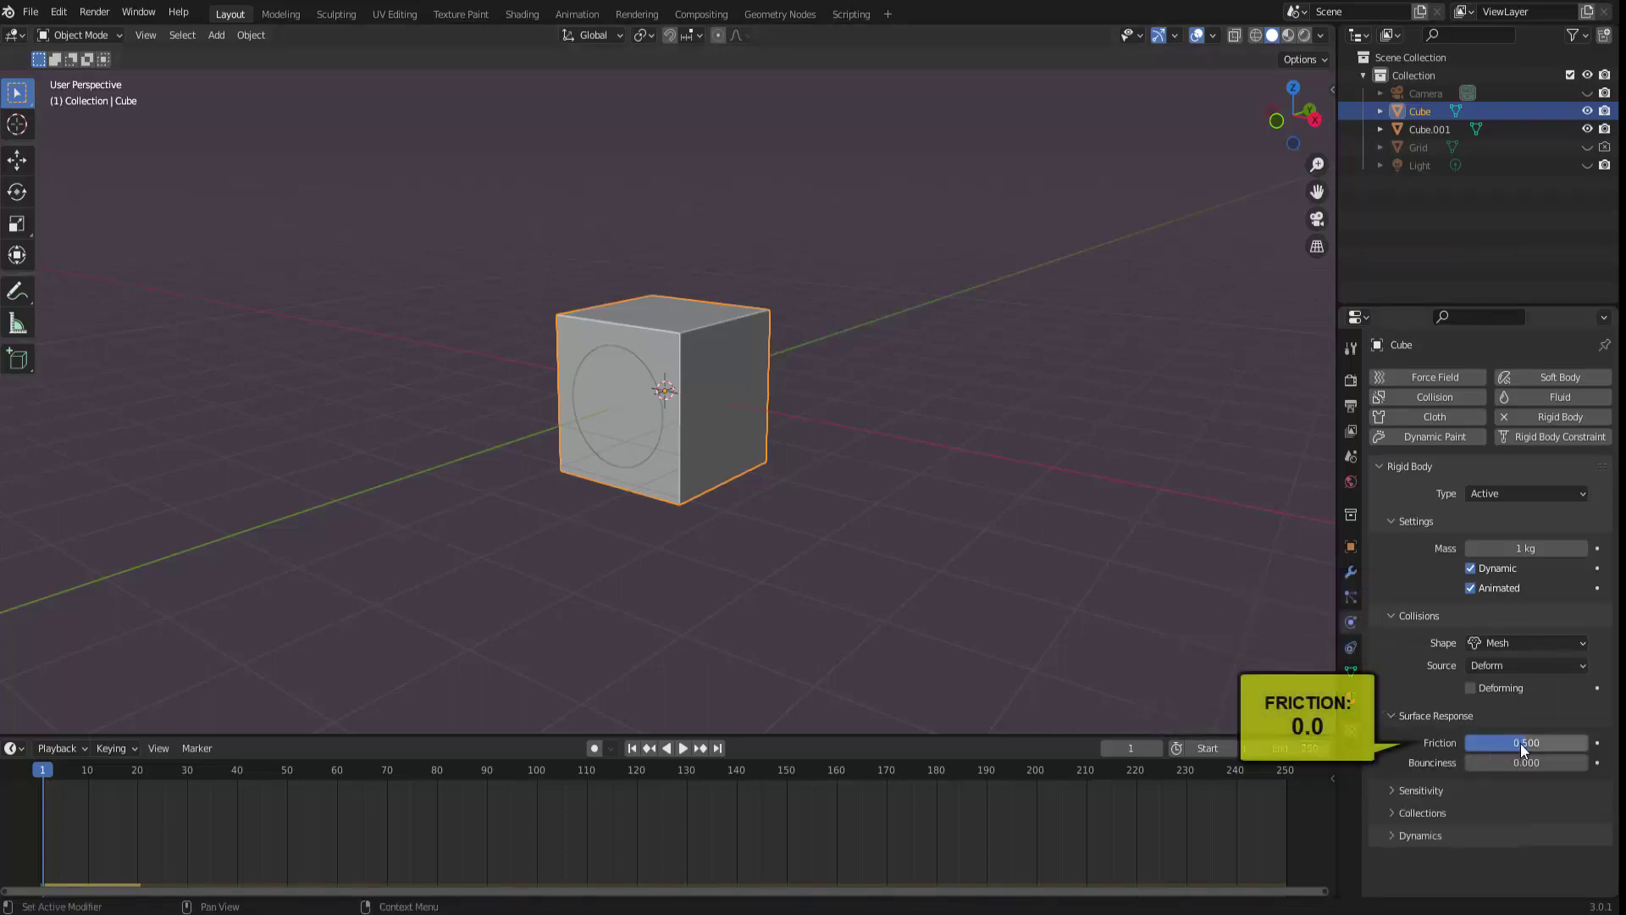
drag(1521, 744, 1406, 745)
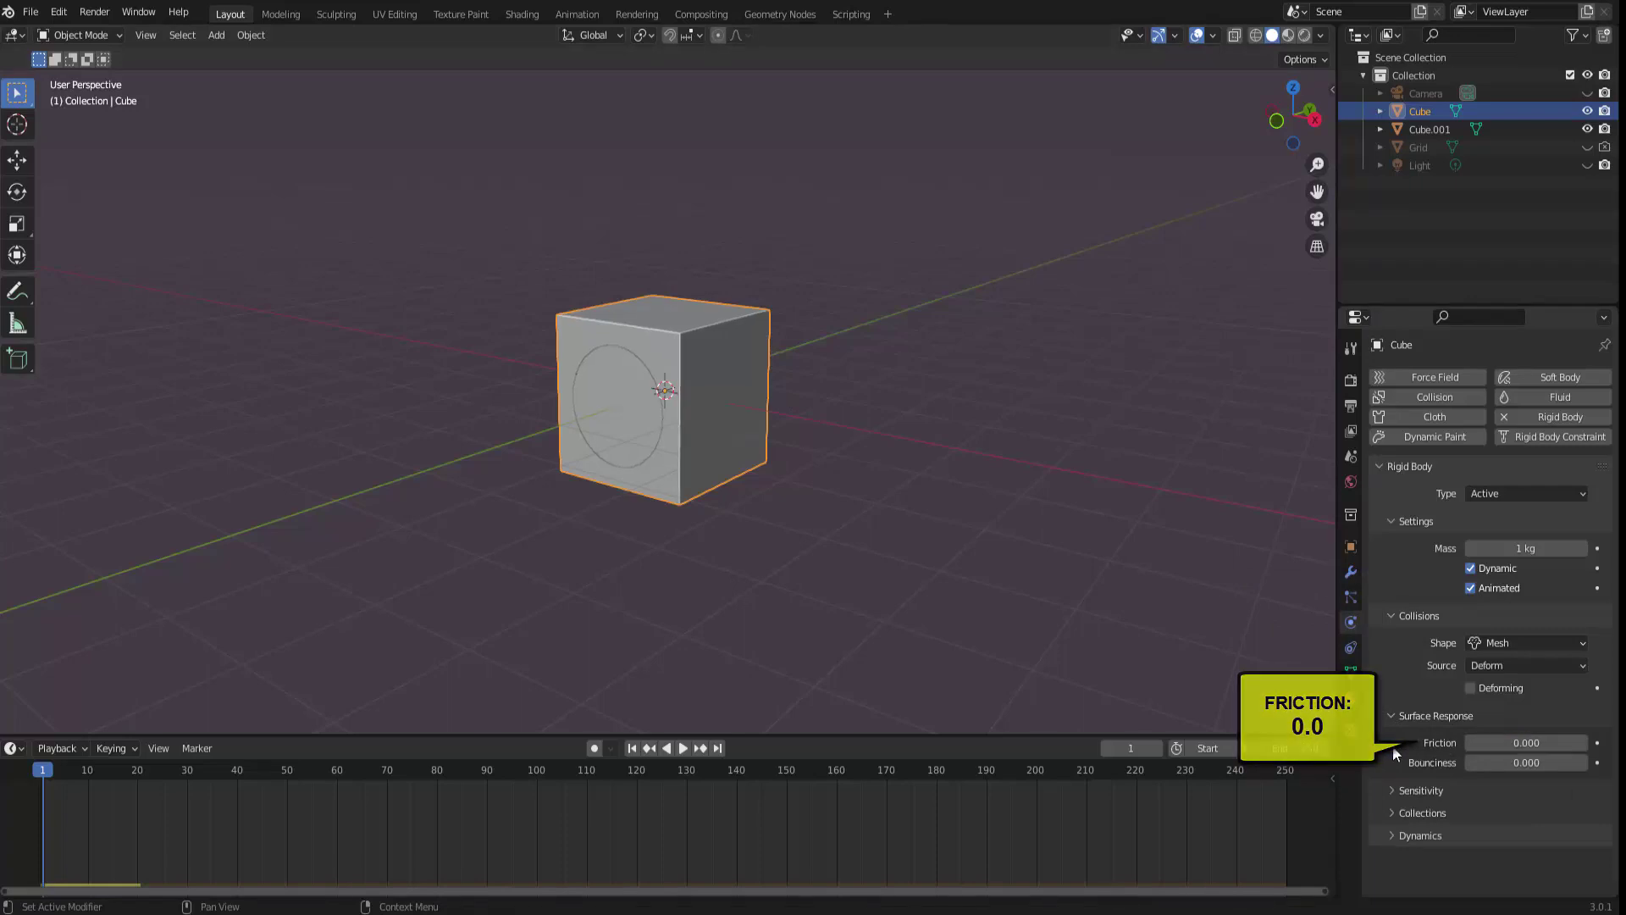
click(1391, 791)
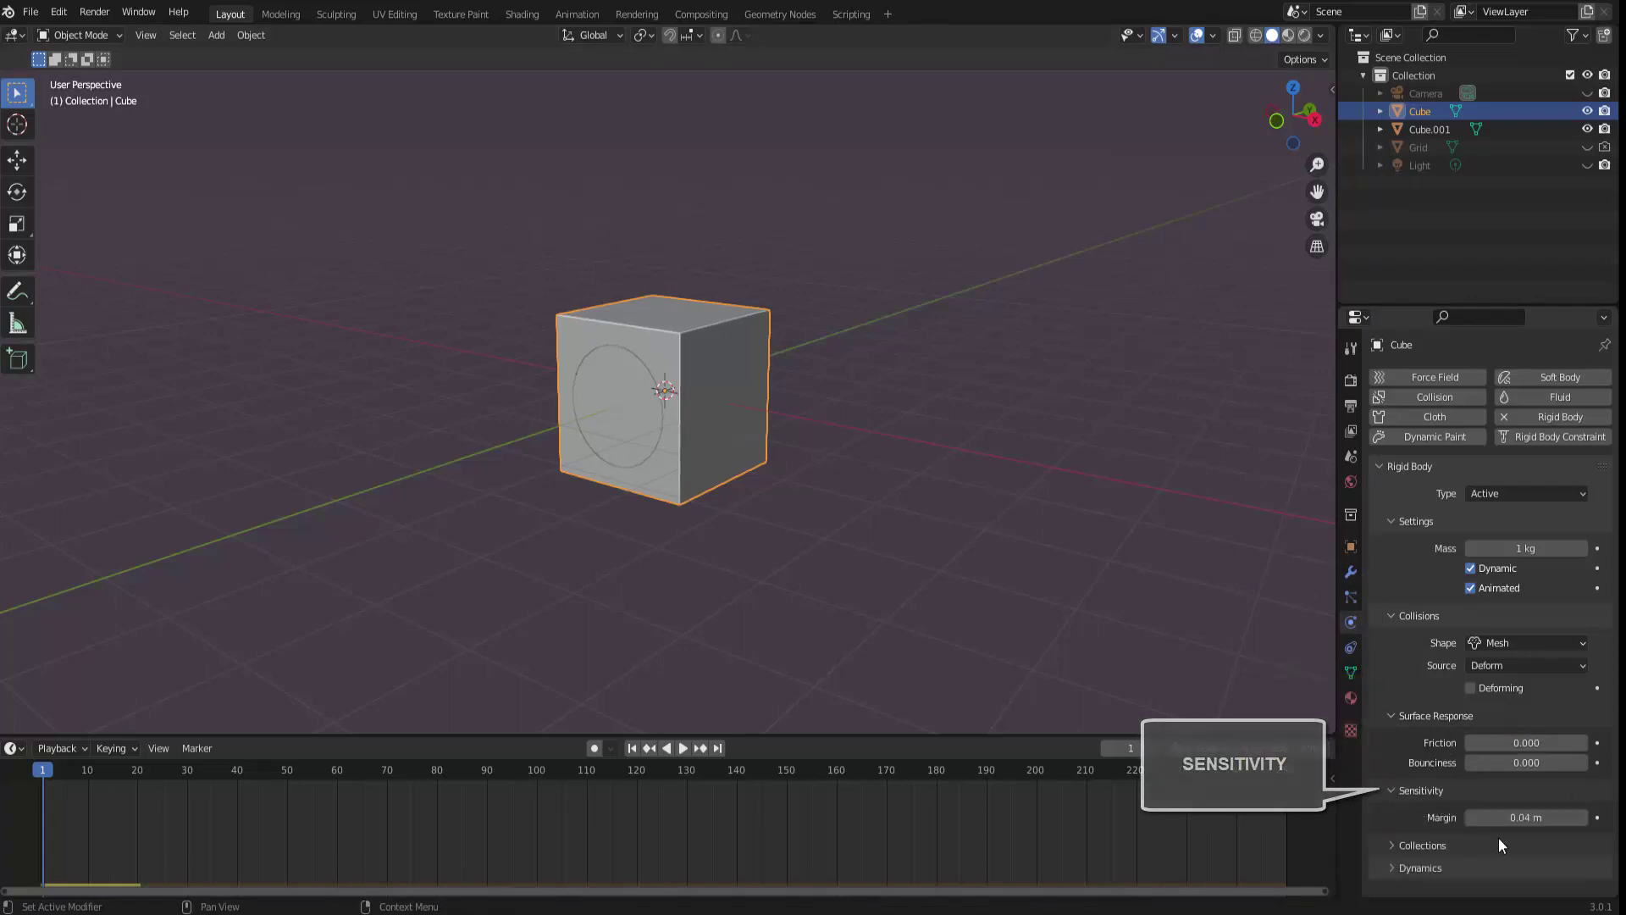
drag(1562, 816, 1473, 818)
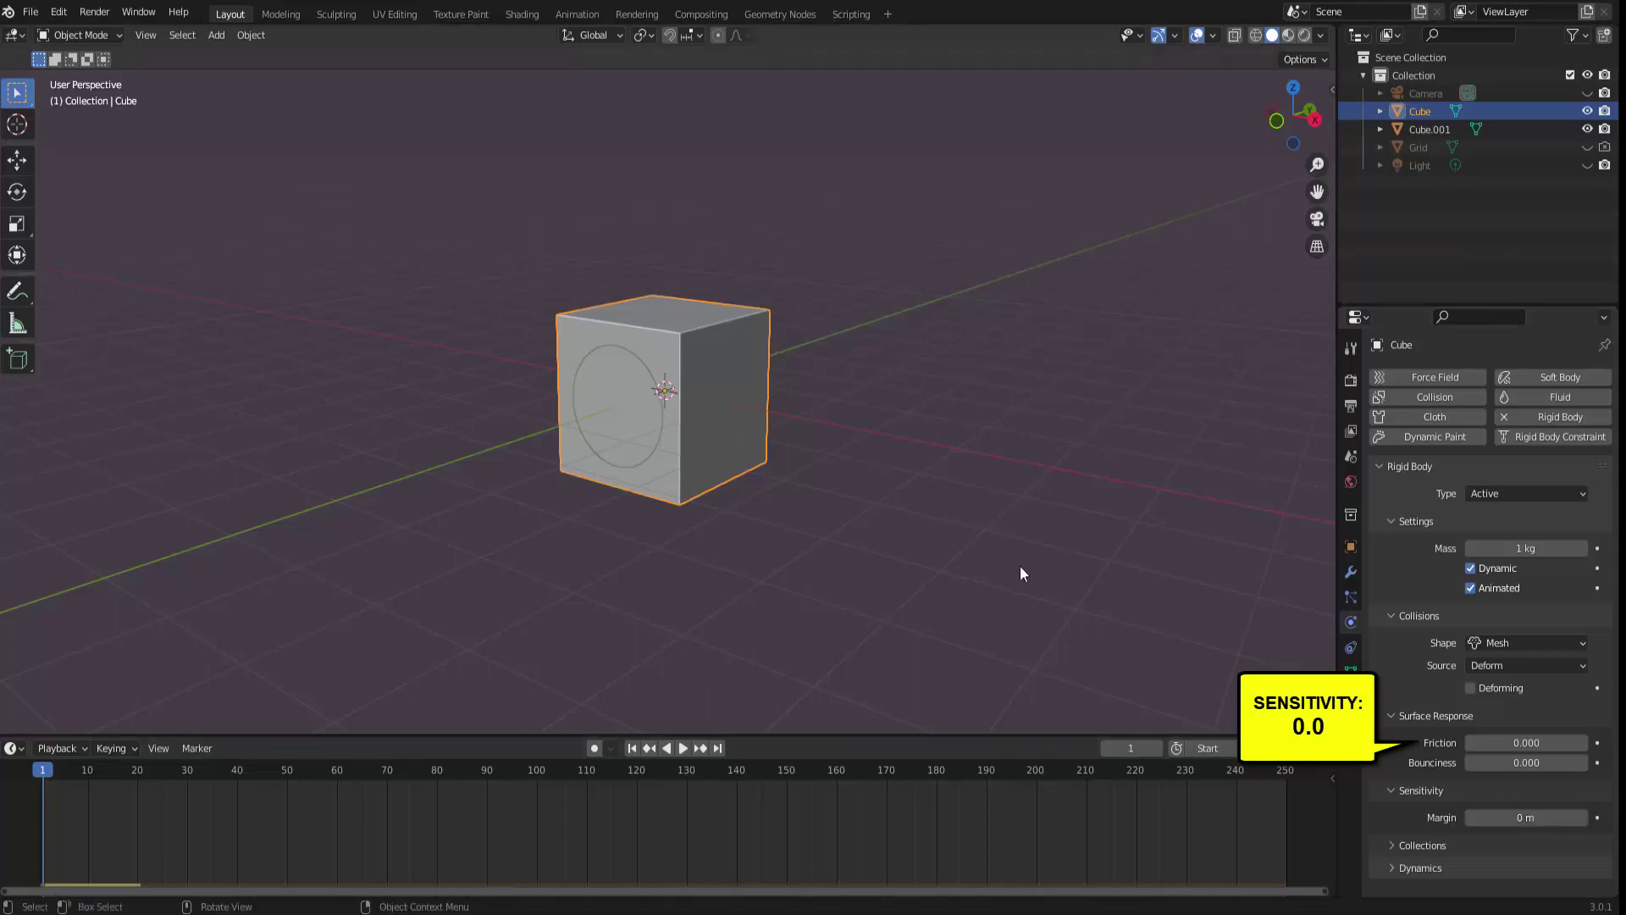
click(642, 425)
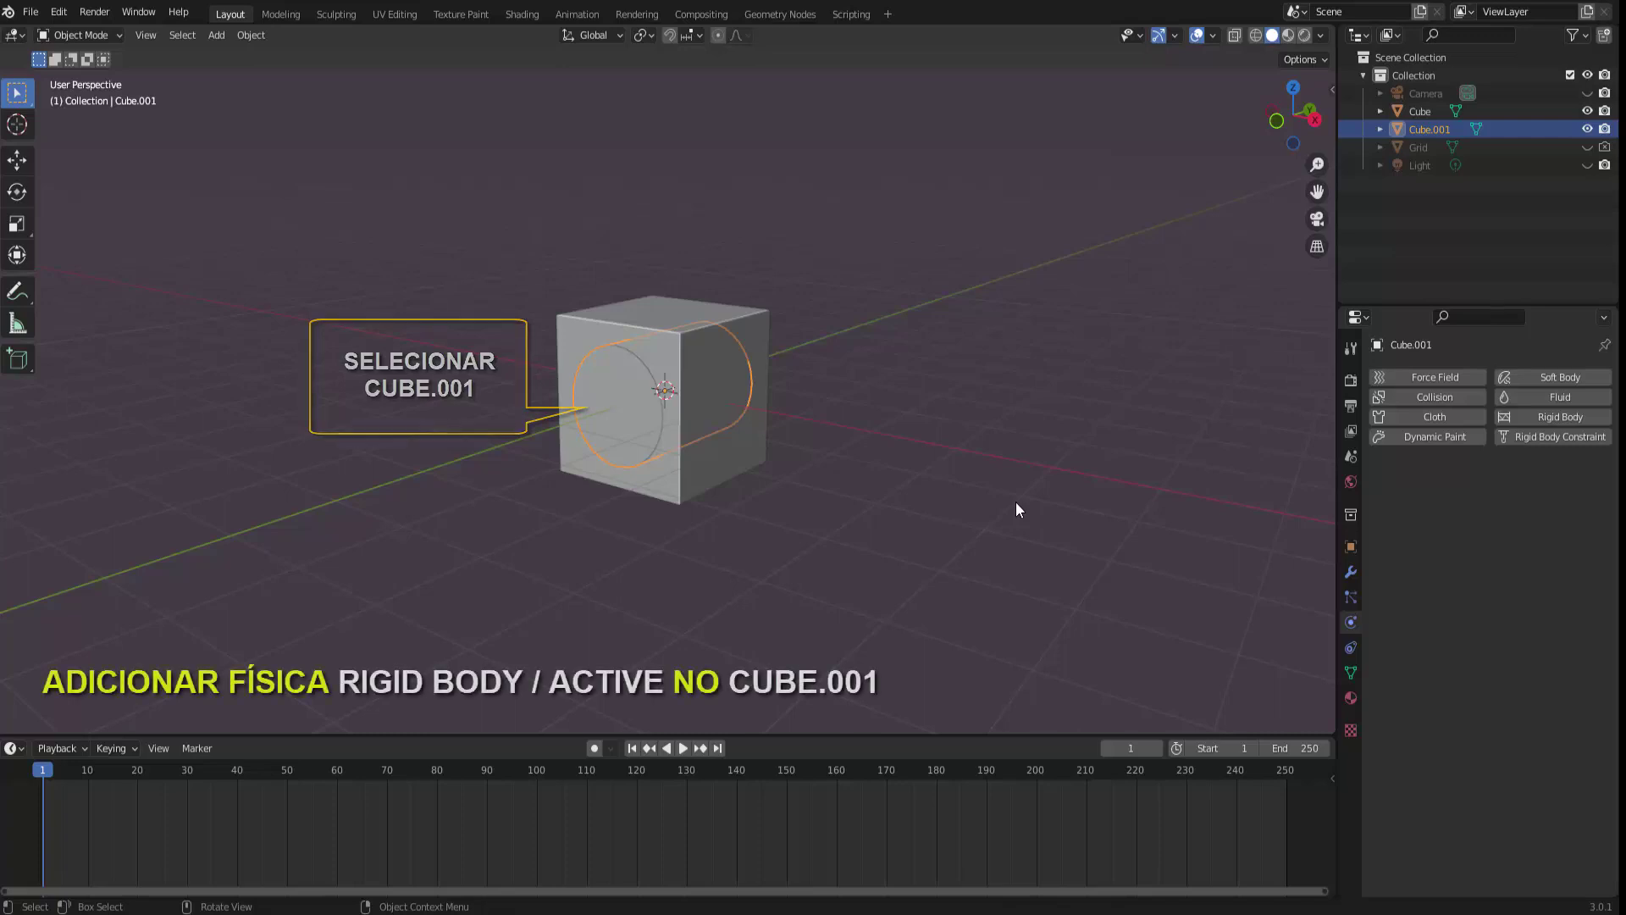
Add rigid body physics to Cube.001 with a Mesh collision shape
click(1554, 416)
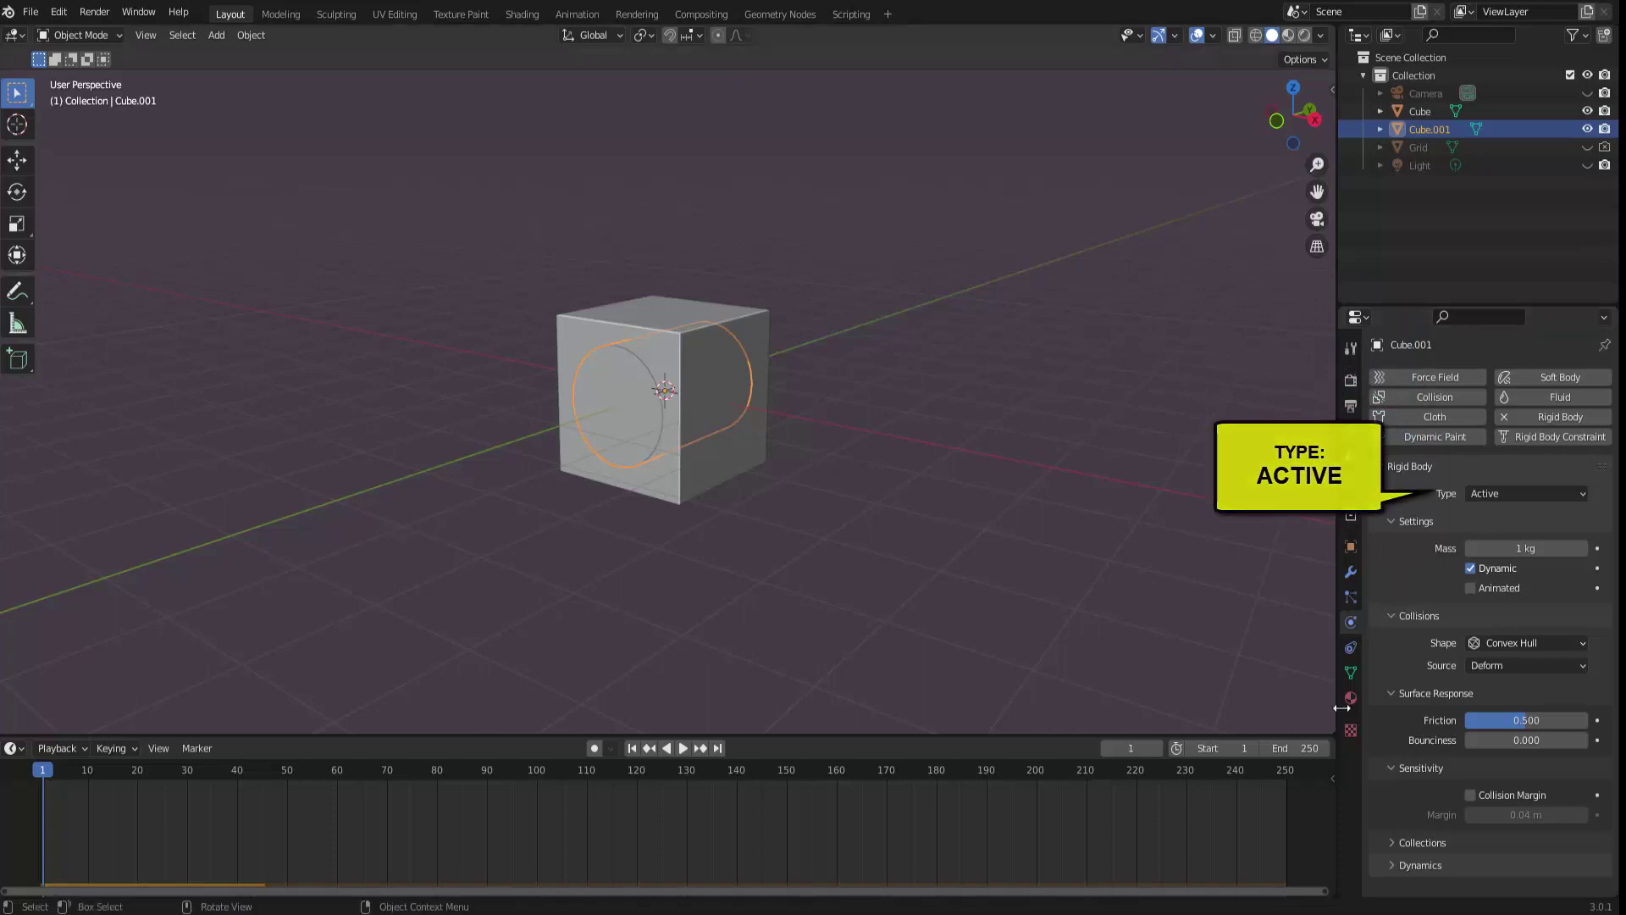
click(1511, 642)
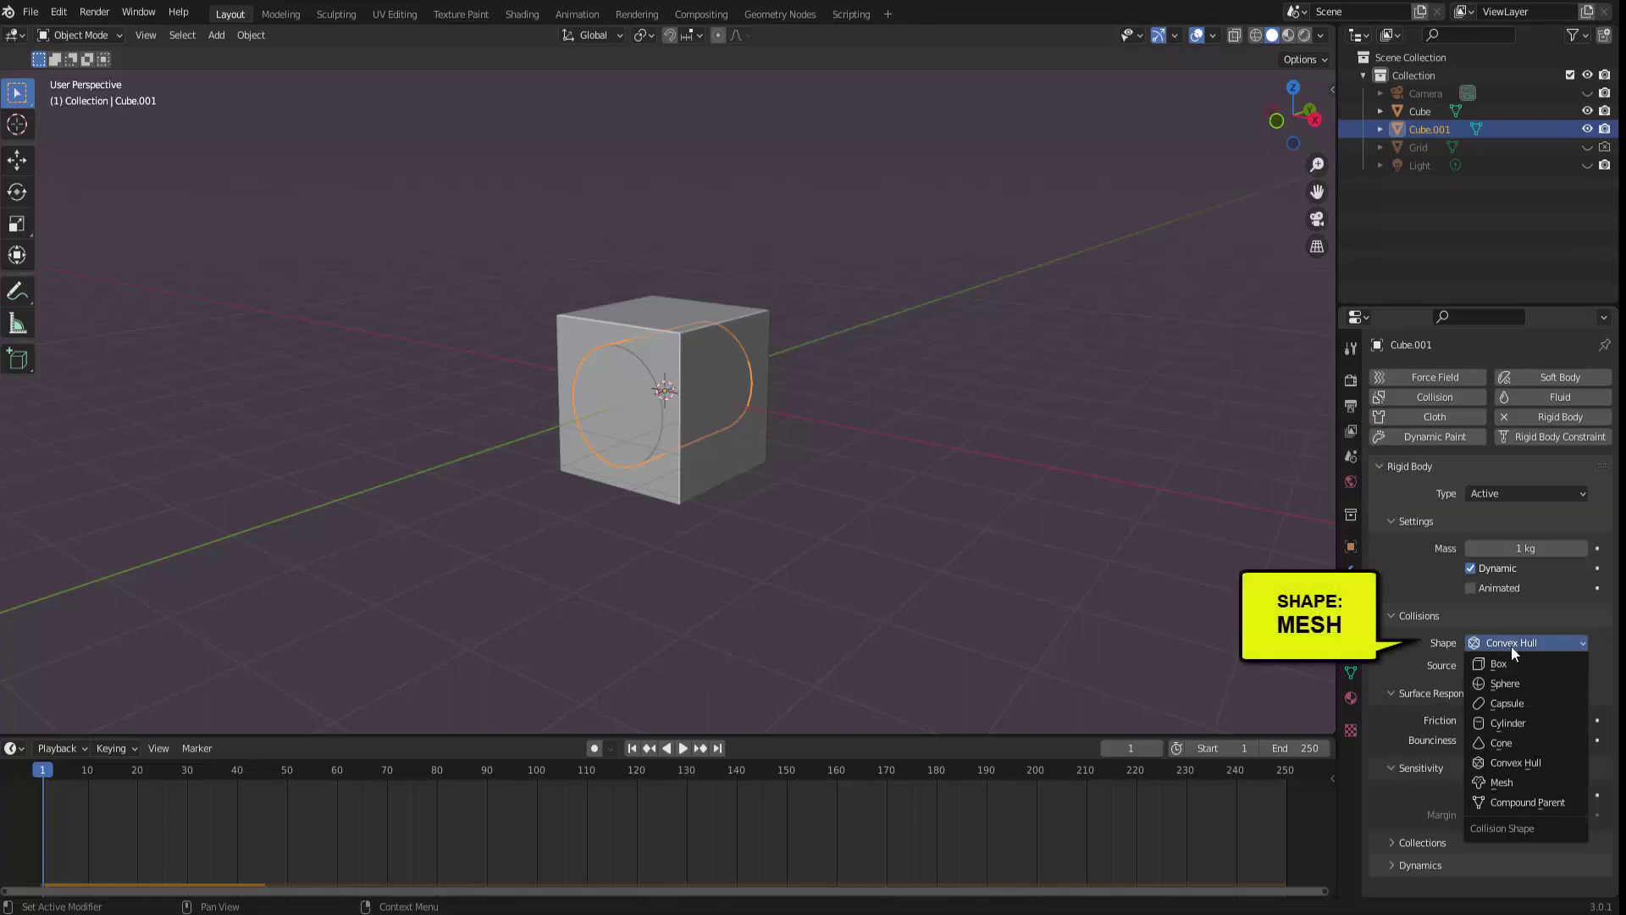
click(1501, 782)
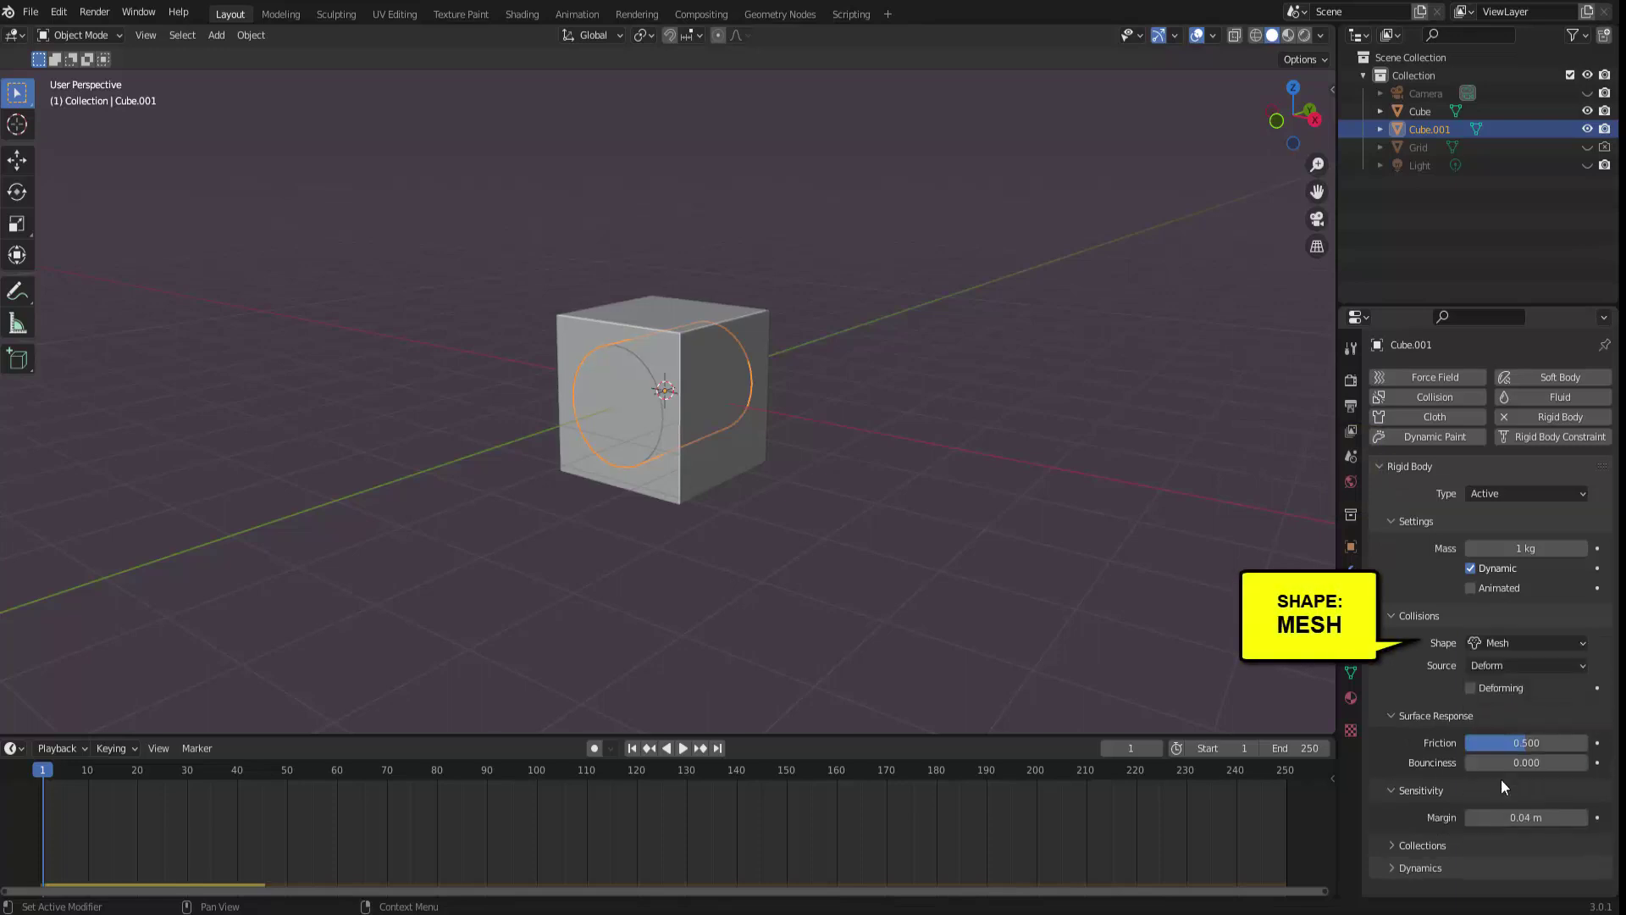
Play, pause and rewind the simulation several times to watch the plug fall
click(682, 748)
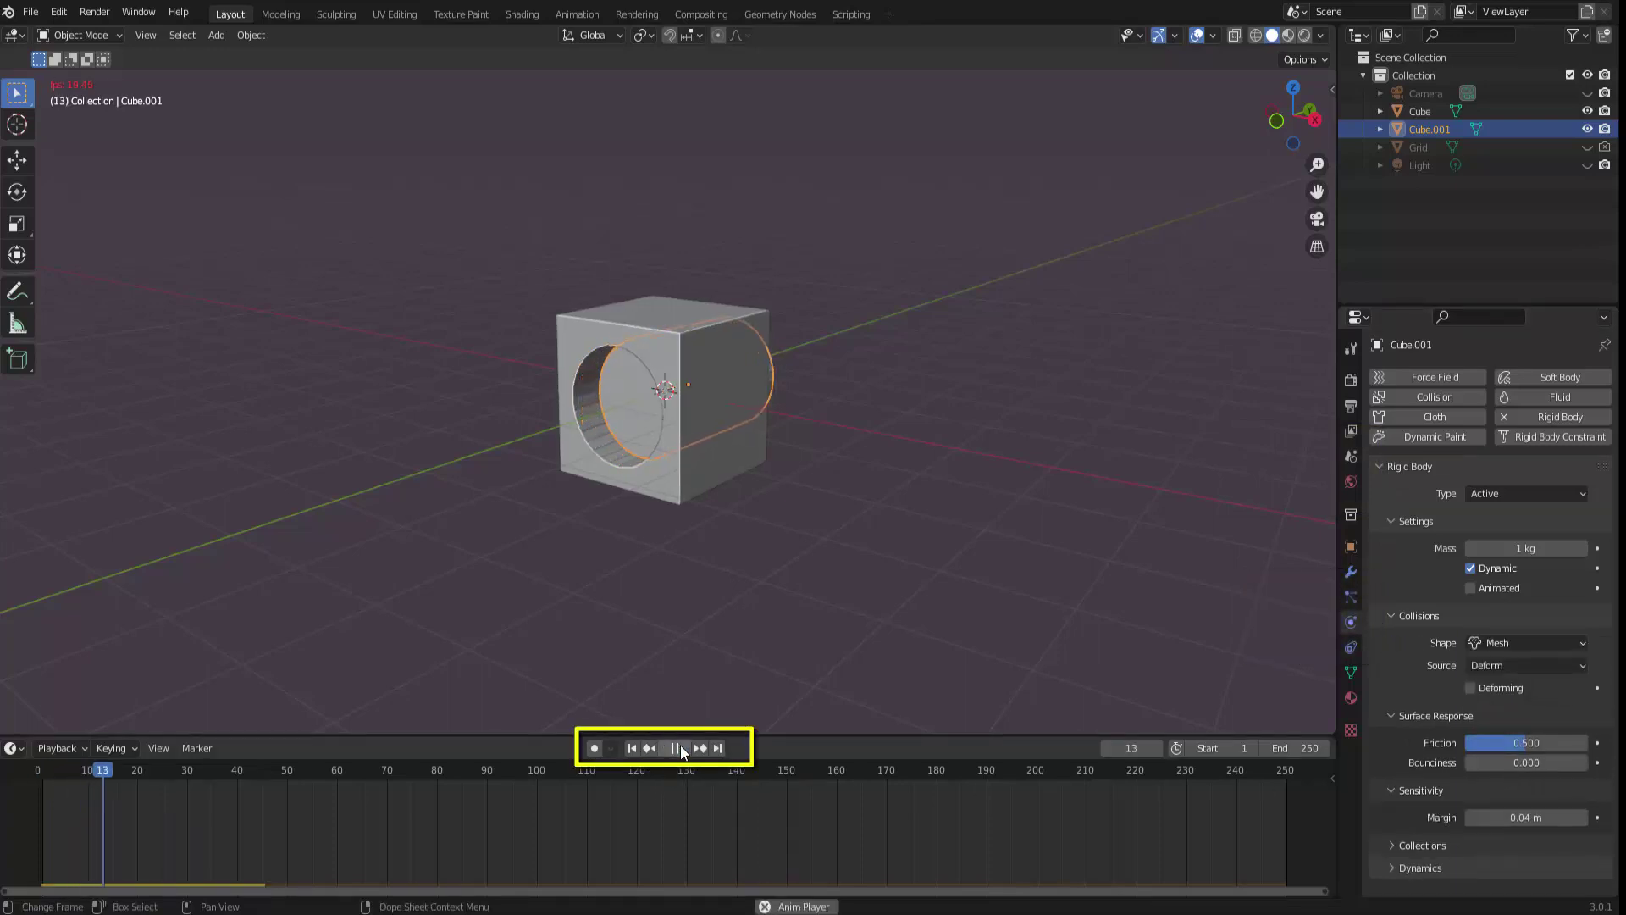
click(675, 748)
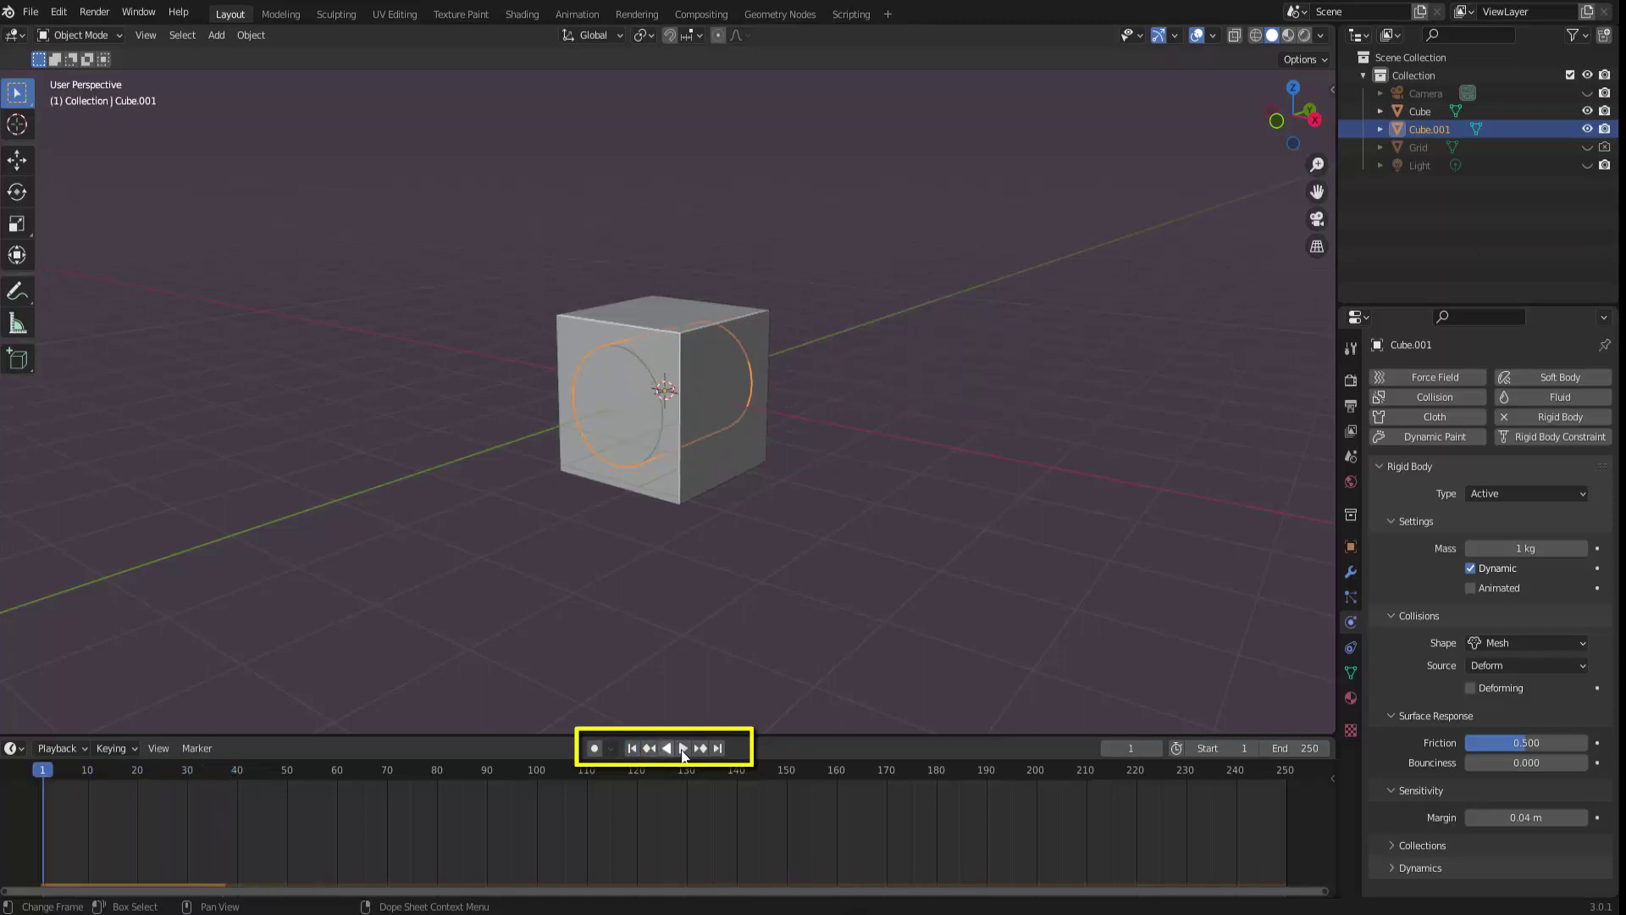
click(675, 749)
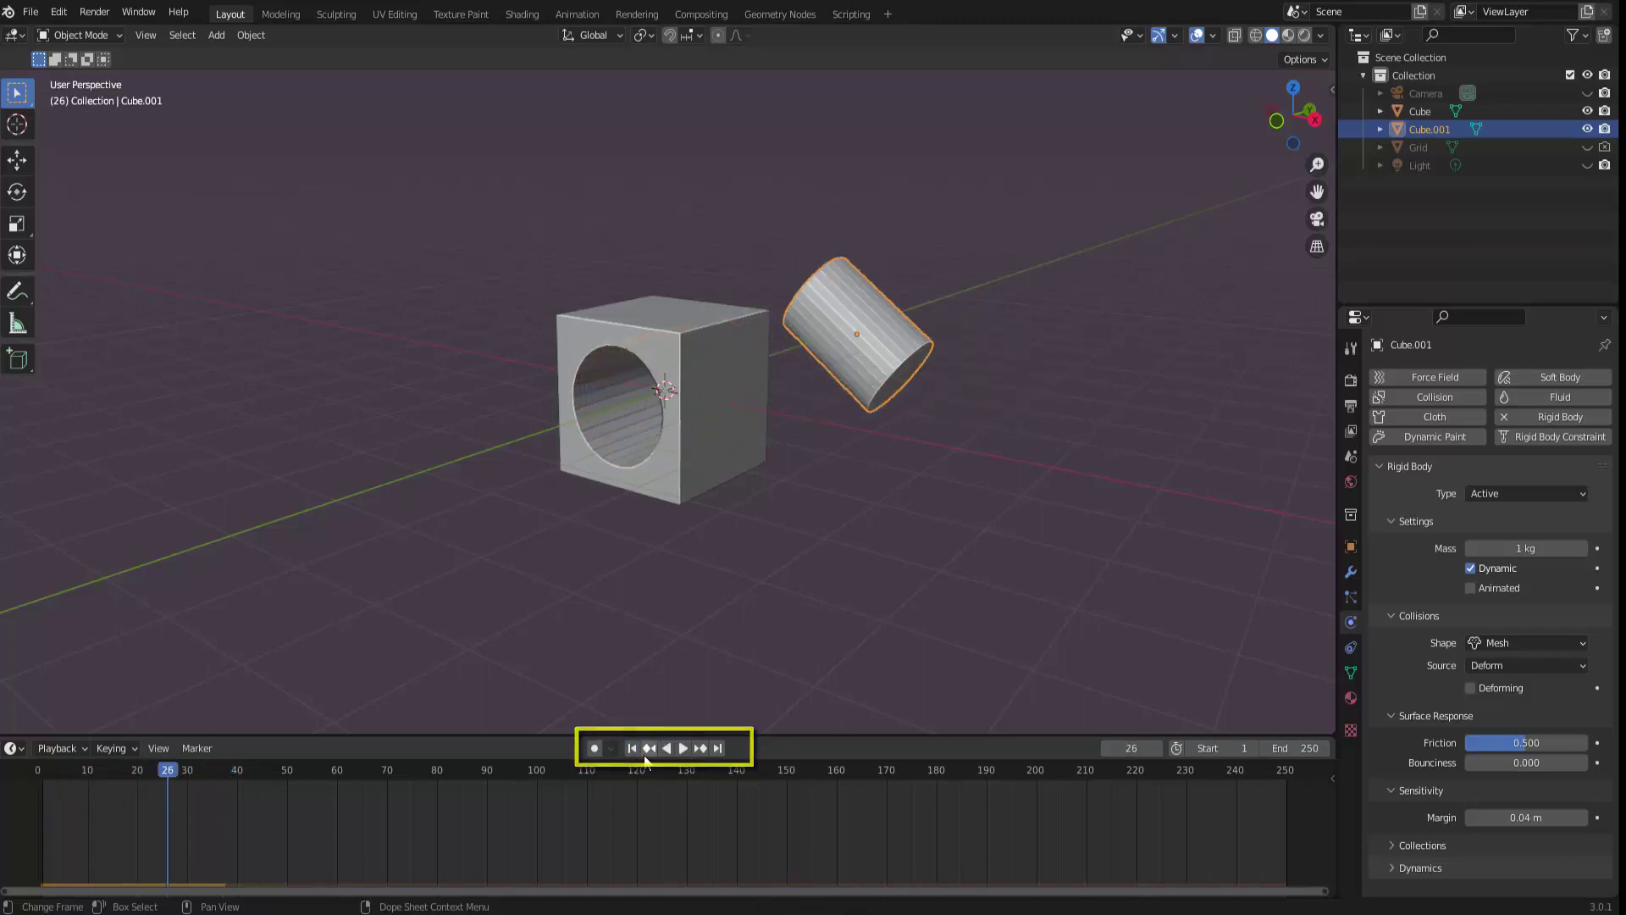
click(632, 748)
click(682, 749)
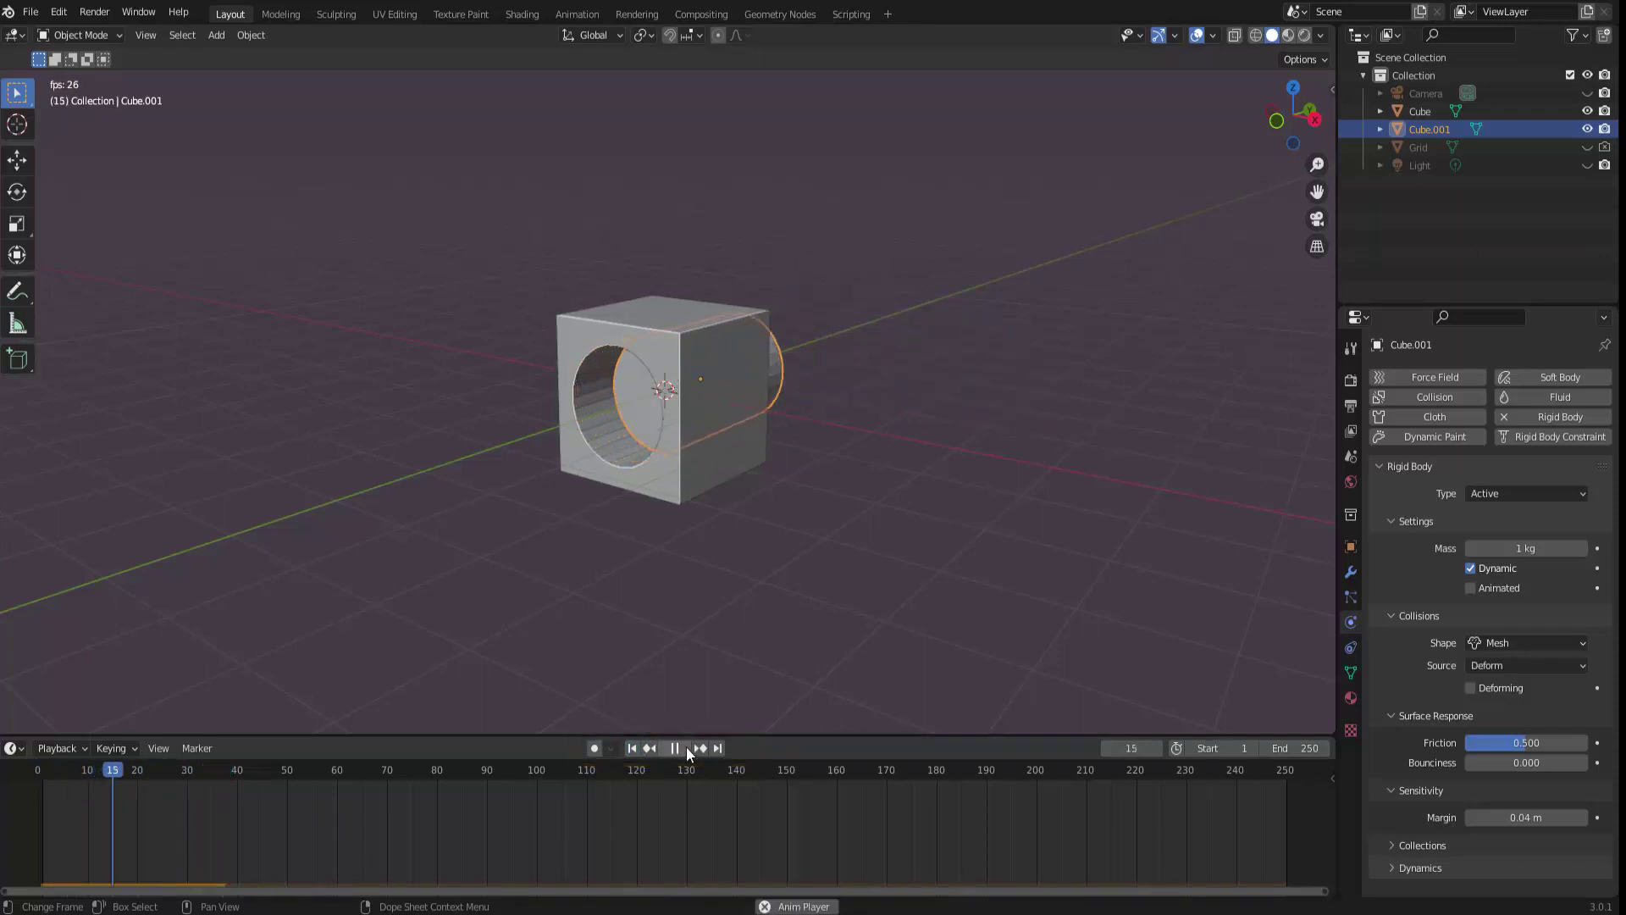
click(632, 747)
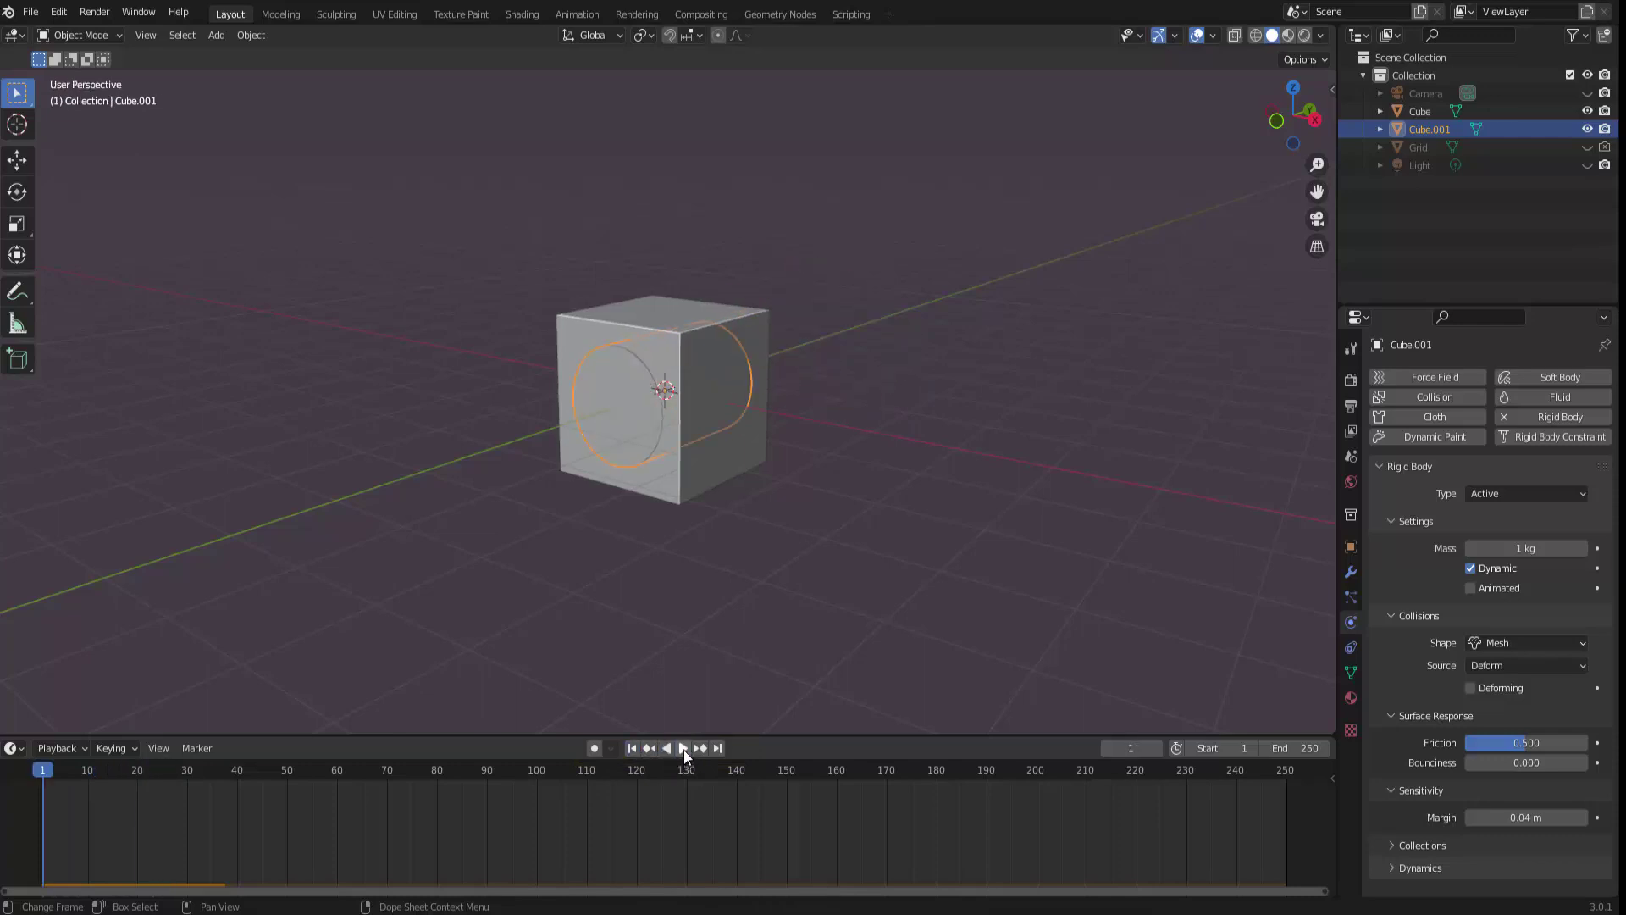
click(684, 749)
click(683, 748)
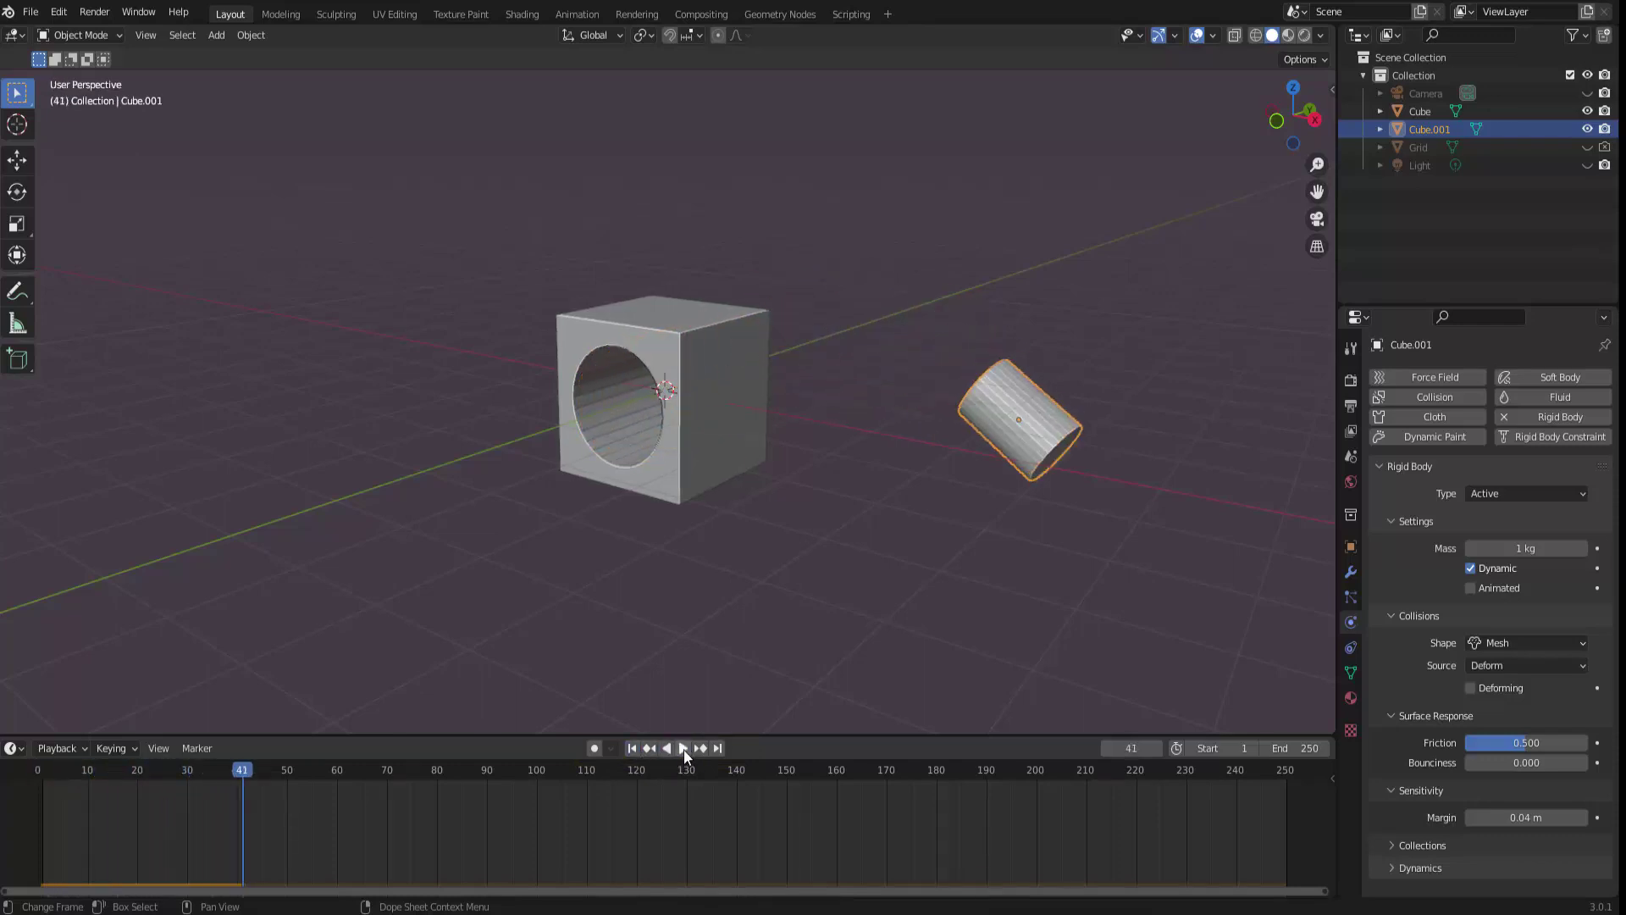
click(631, 747)
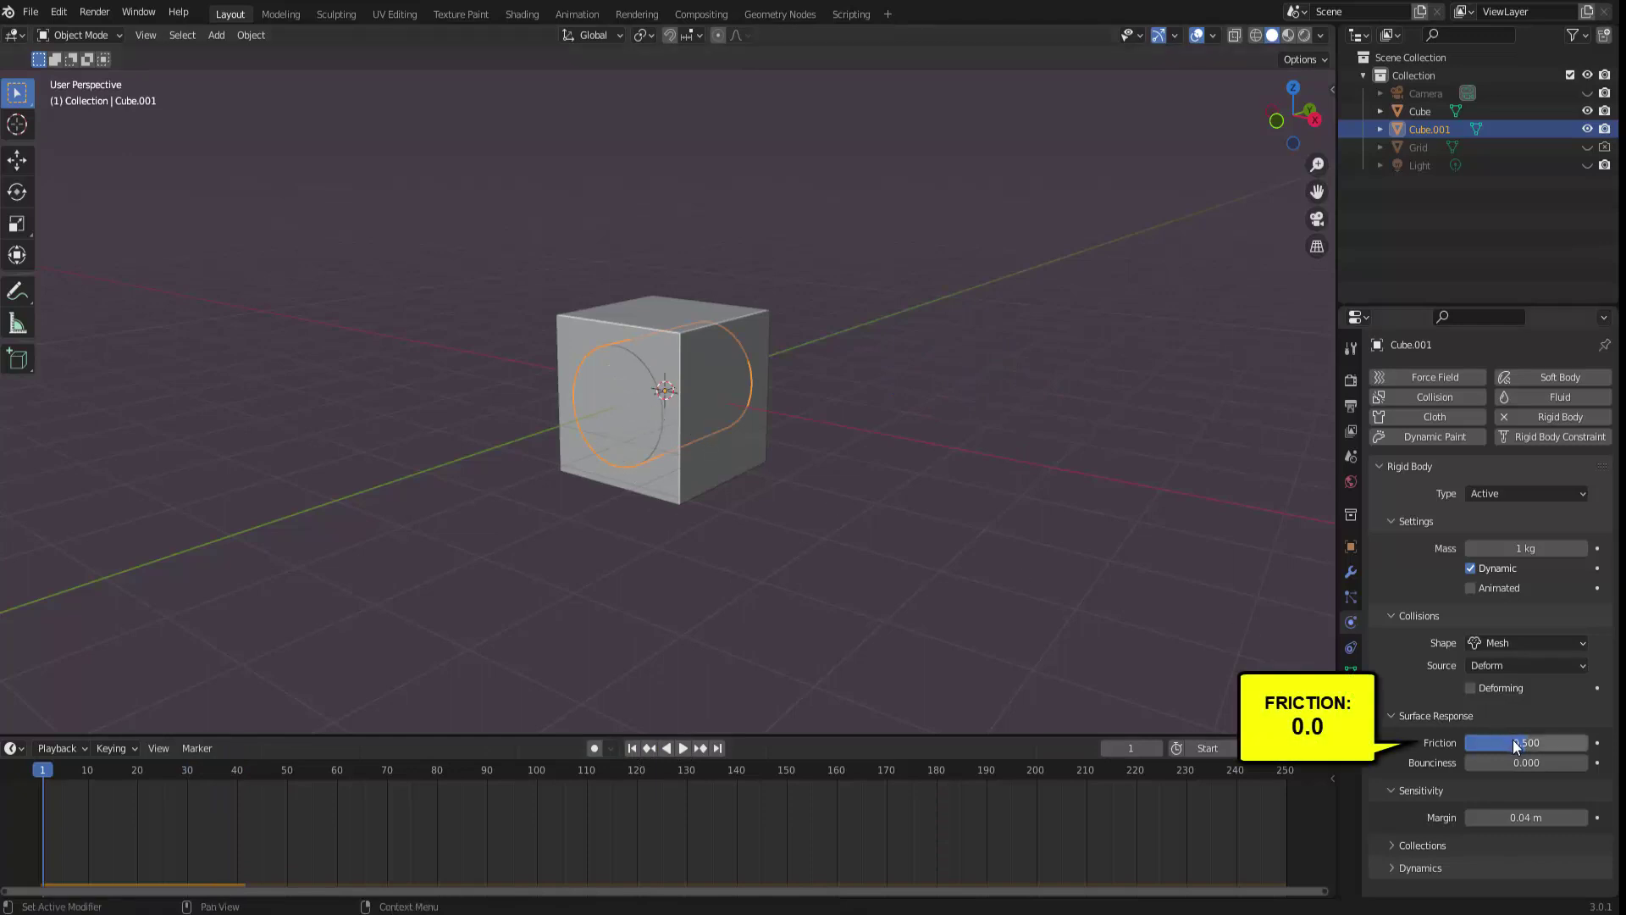
Set Cube.001's Friction to 0 and collision Margin to 0 m, then replay the fall
drag(1513, 740, 1474, 739)
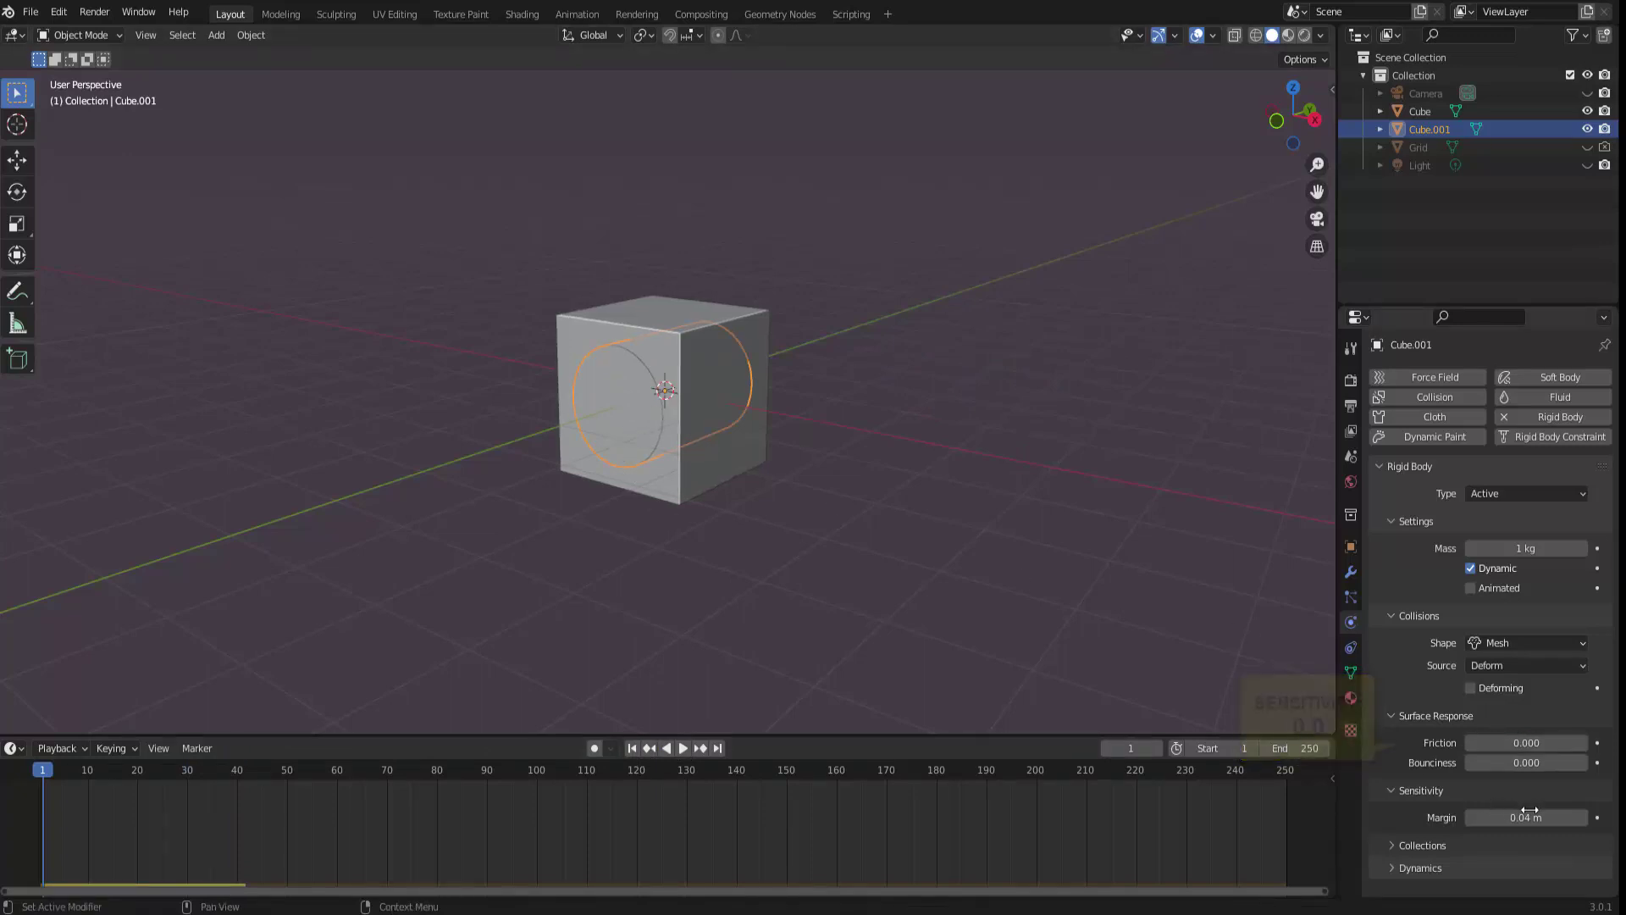
drag(1525, 818, 1466, 817)
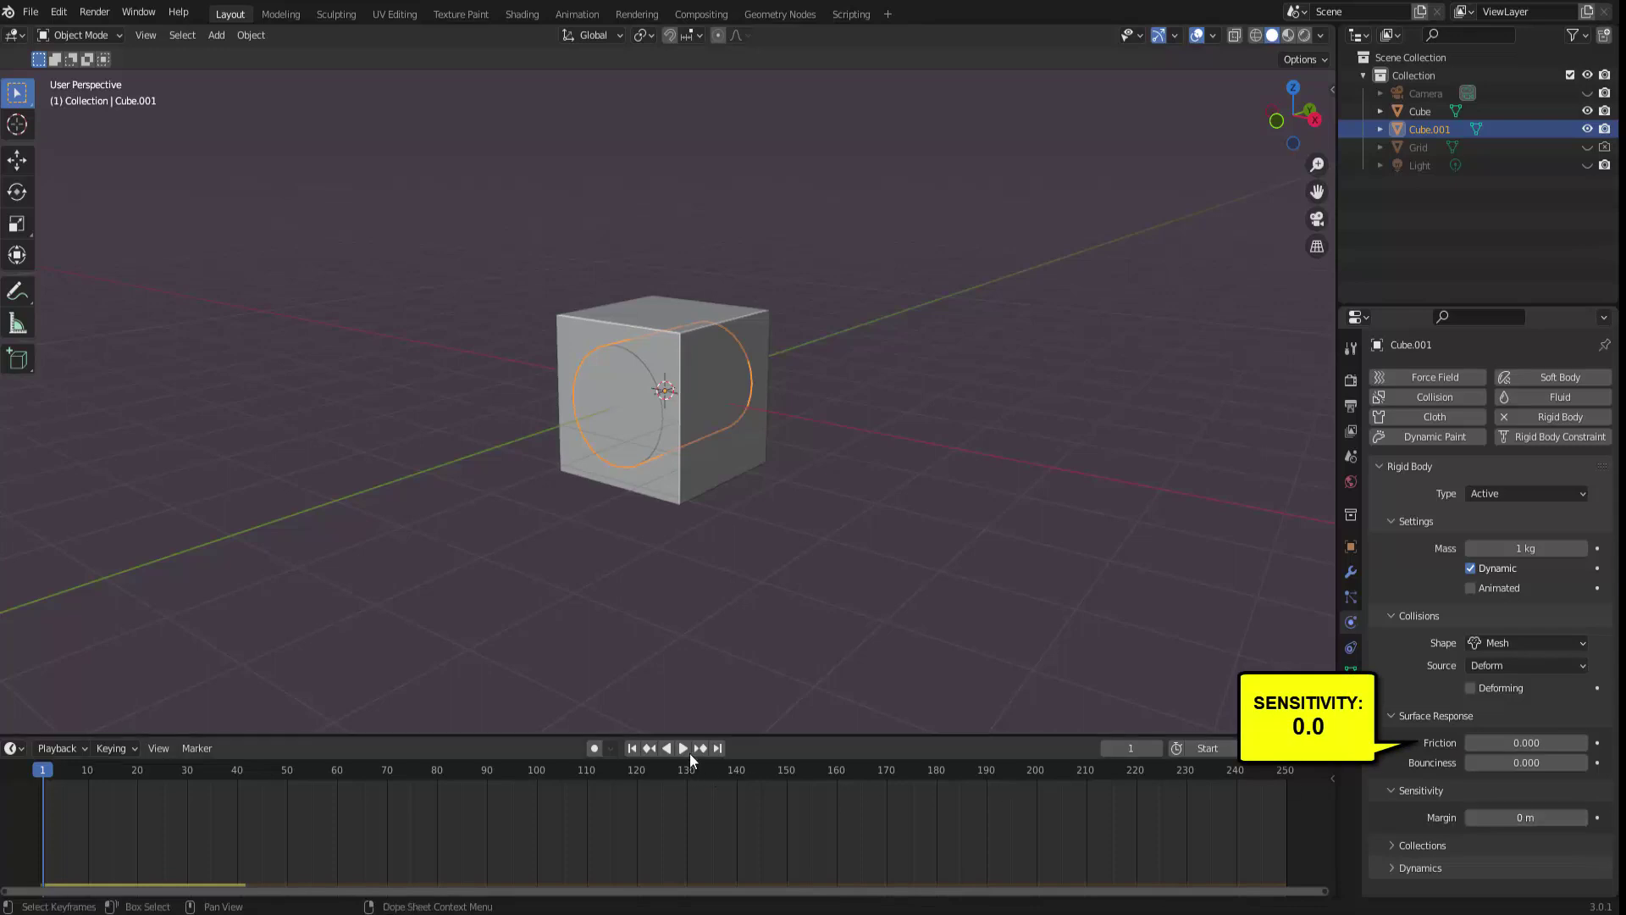
click(684, 748)
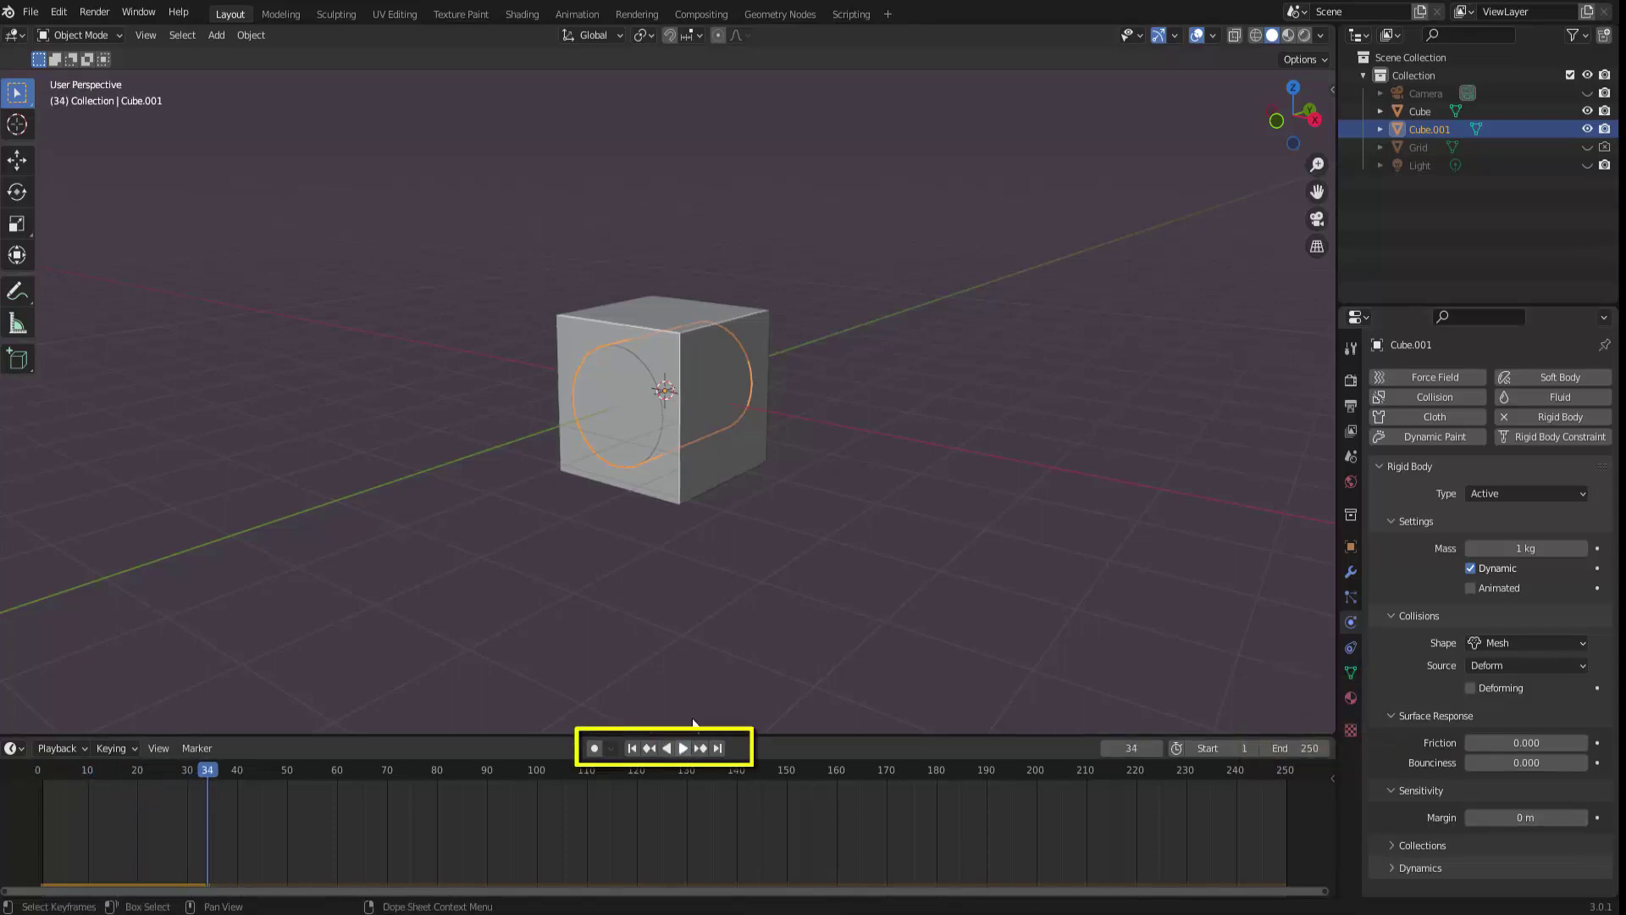
scroll(813, 572, down, 2)
scroll(813, 572, down, 3)
Select the holed cube and plug and lift both well above the ground on Z
drag(561, 298, 879, 554)
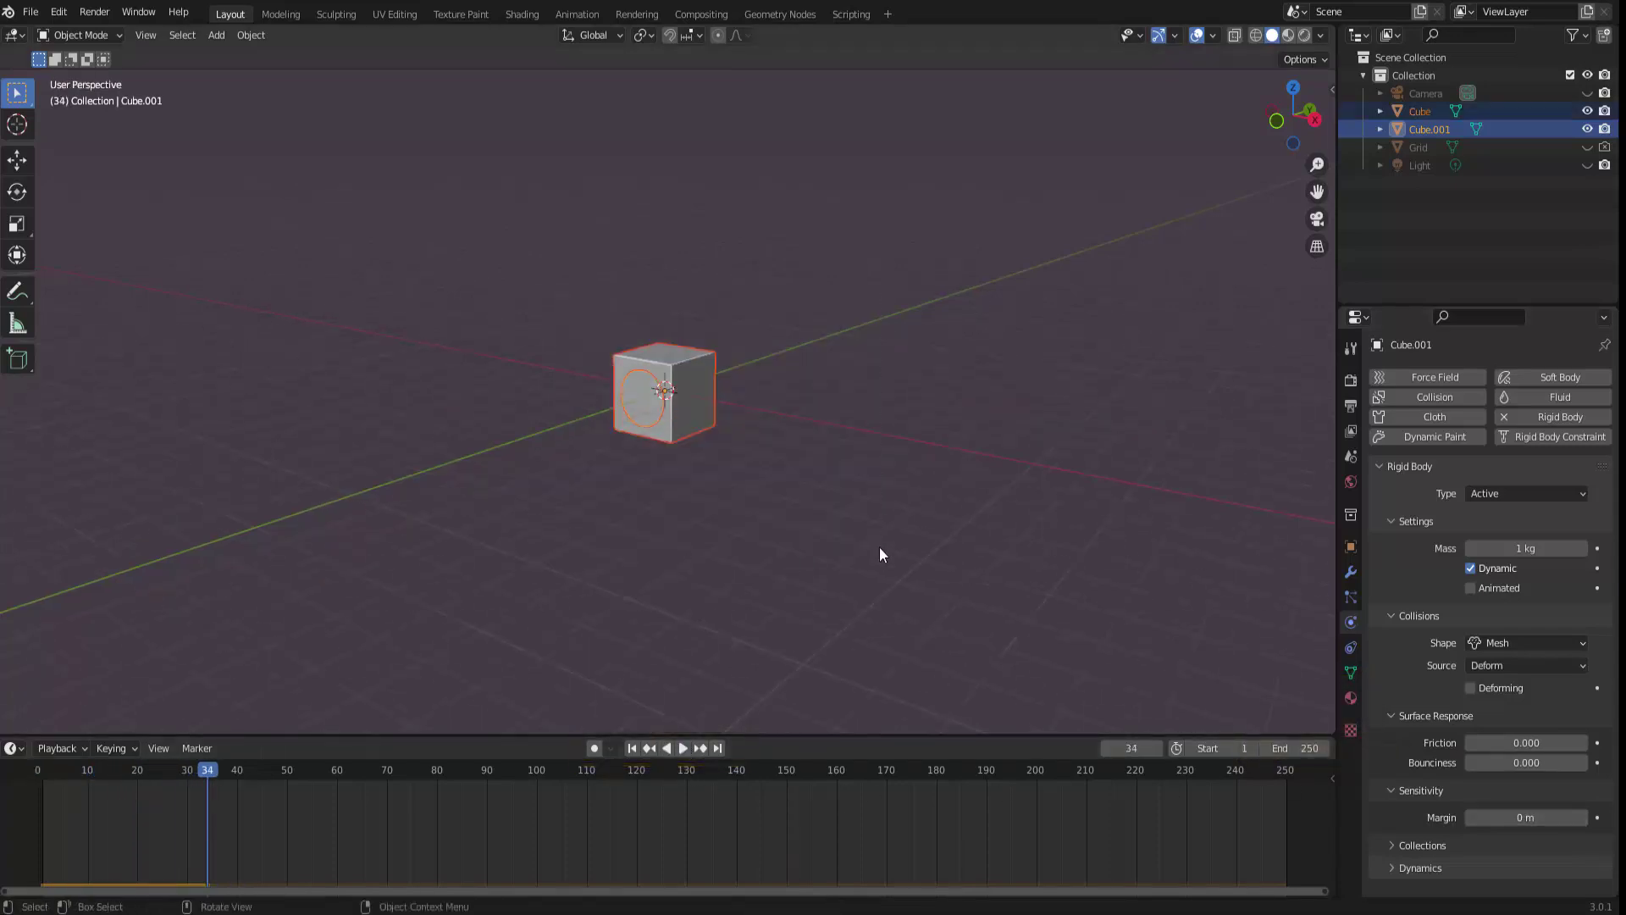
click(17, 160)
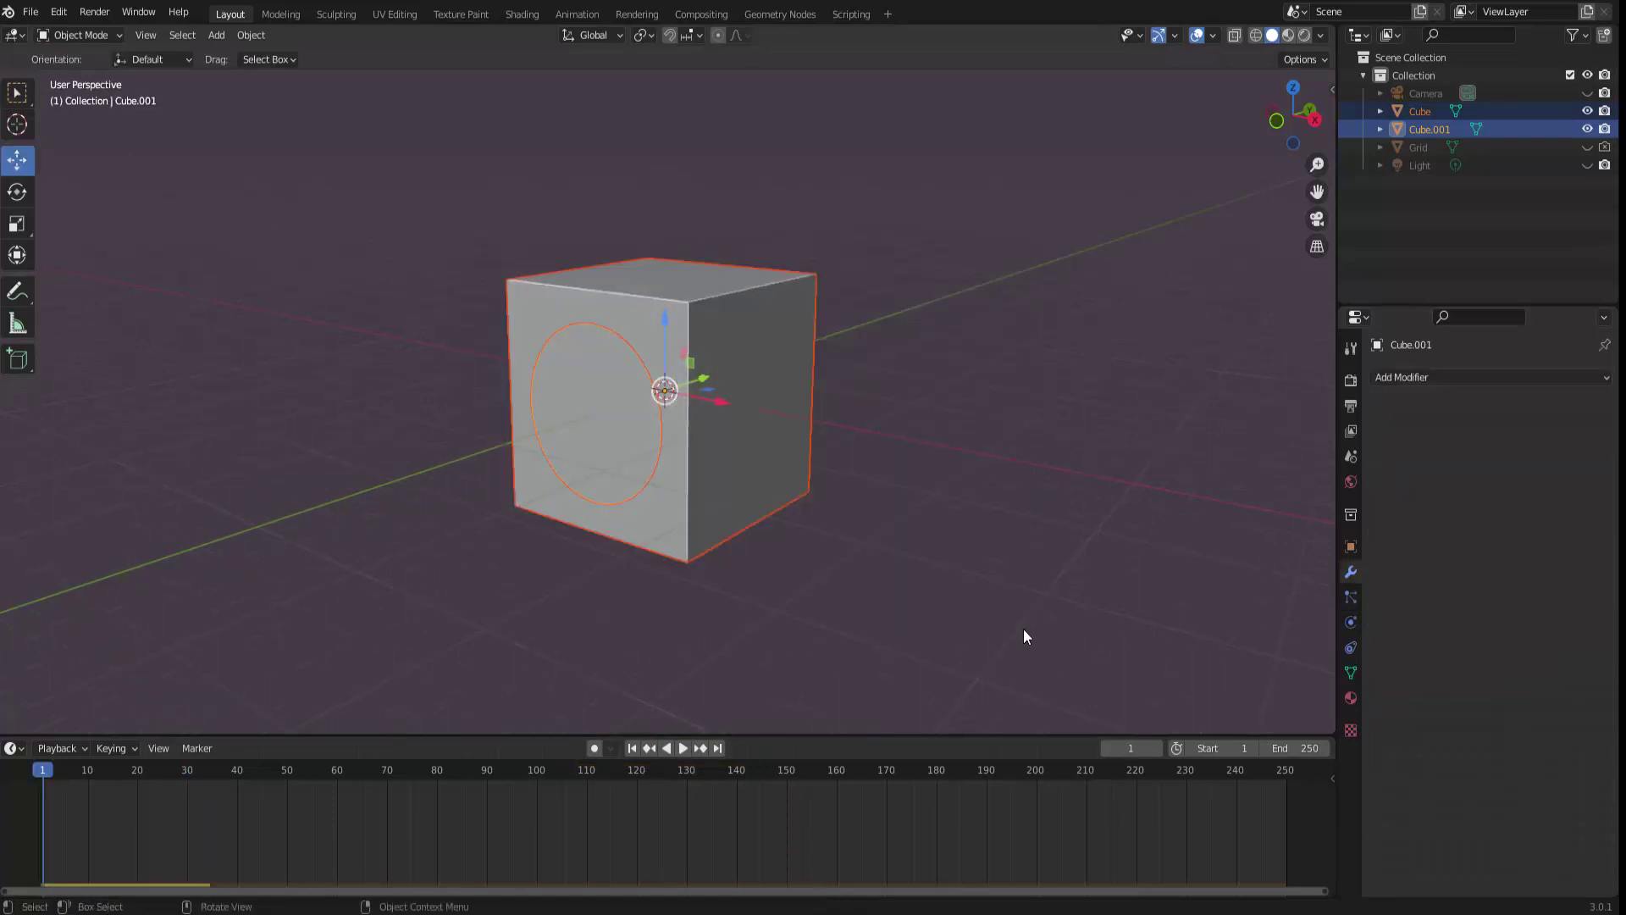
scroll(749, 497, down, 3)
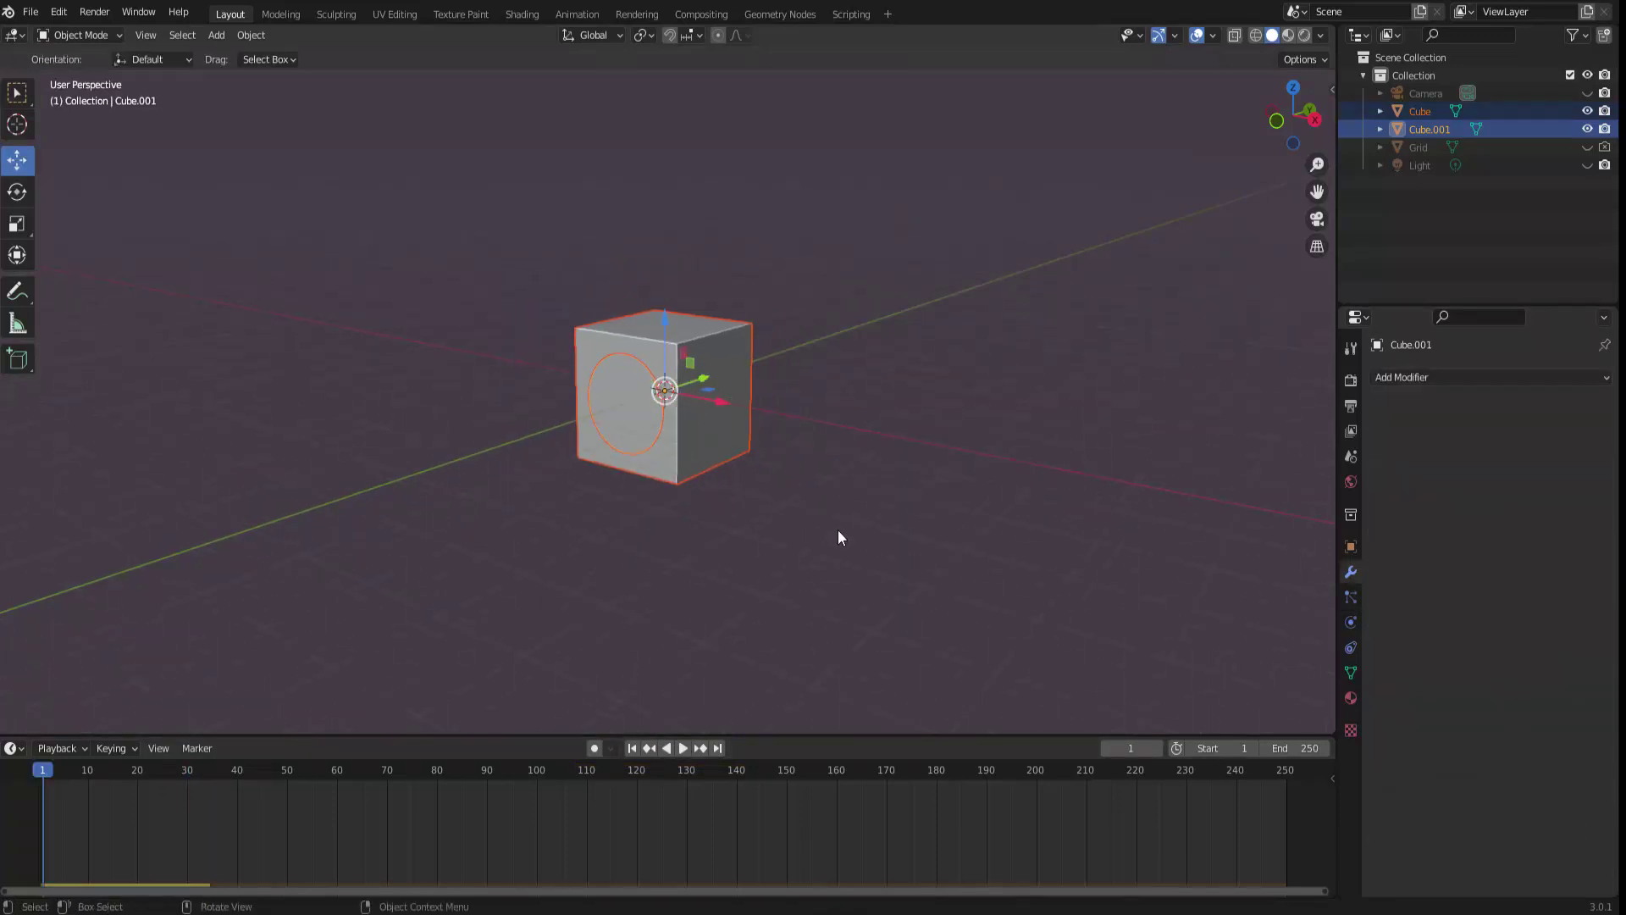
drag(668, 324, 751, 202)
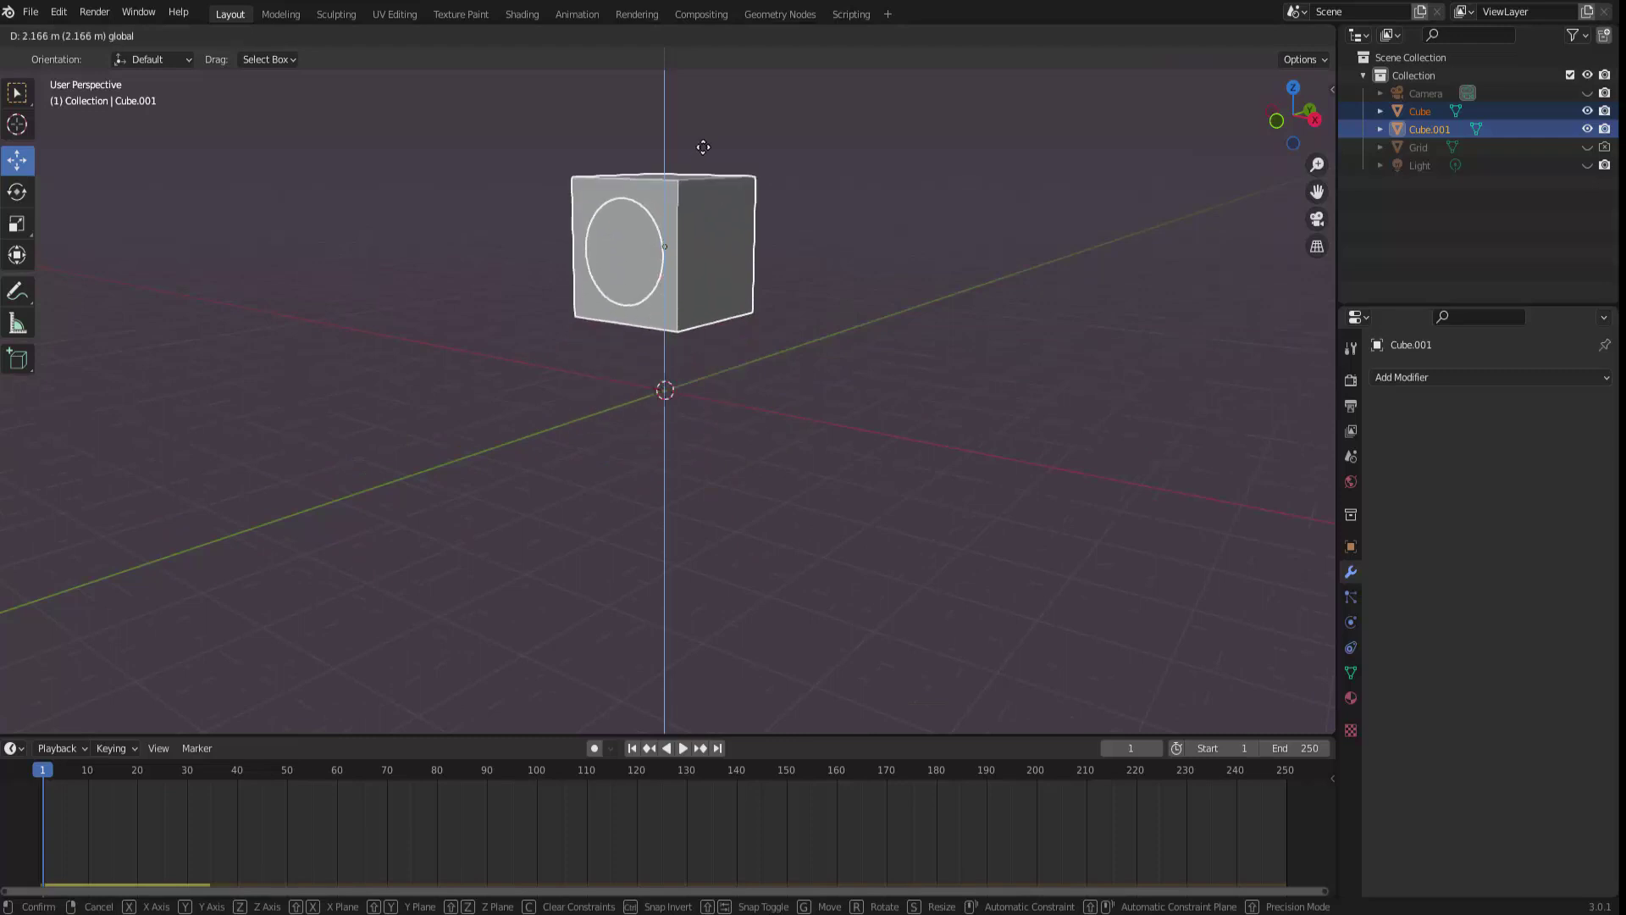
scroll(817, 339, down, 2)
mouse_move(665, 256)
mouse_down()
mouse_move(667, 273)
mouse_move(669, 178)
mouse_up()
Tilt both objects around the X axis, undoing the last rotation
key(r)
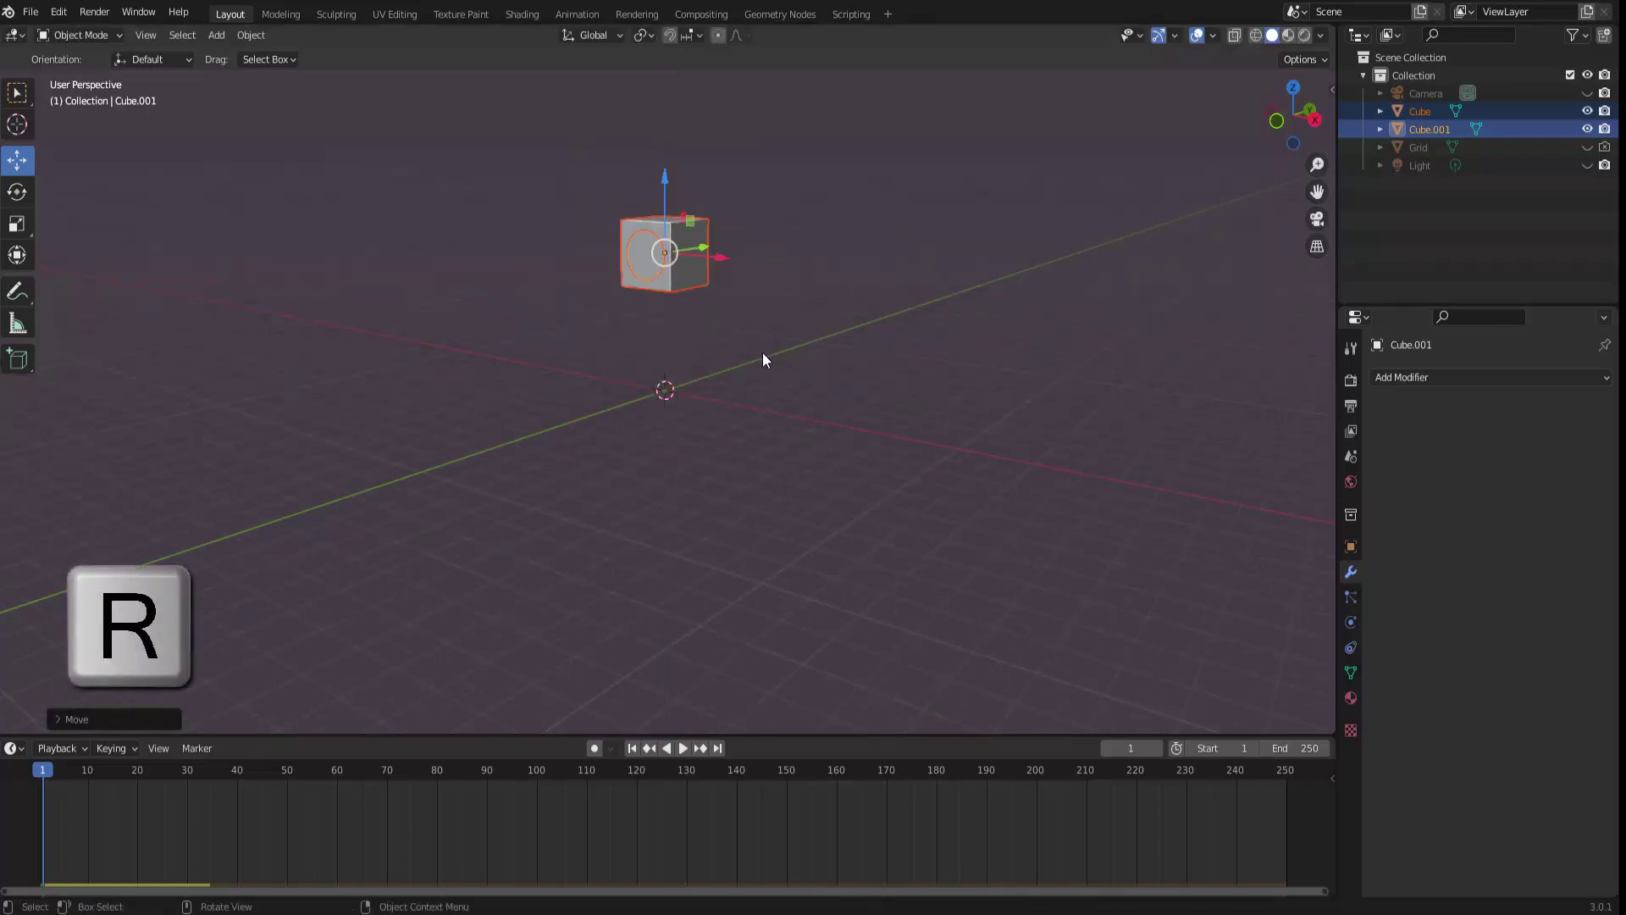
key(x)
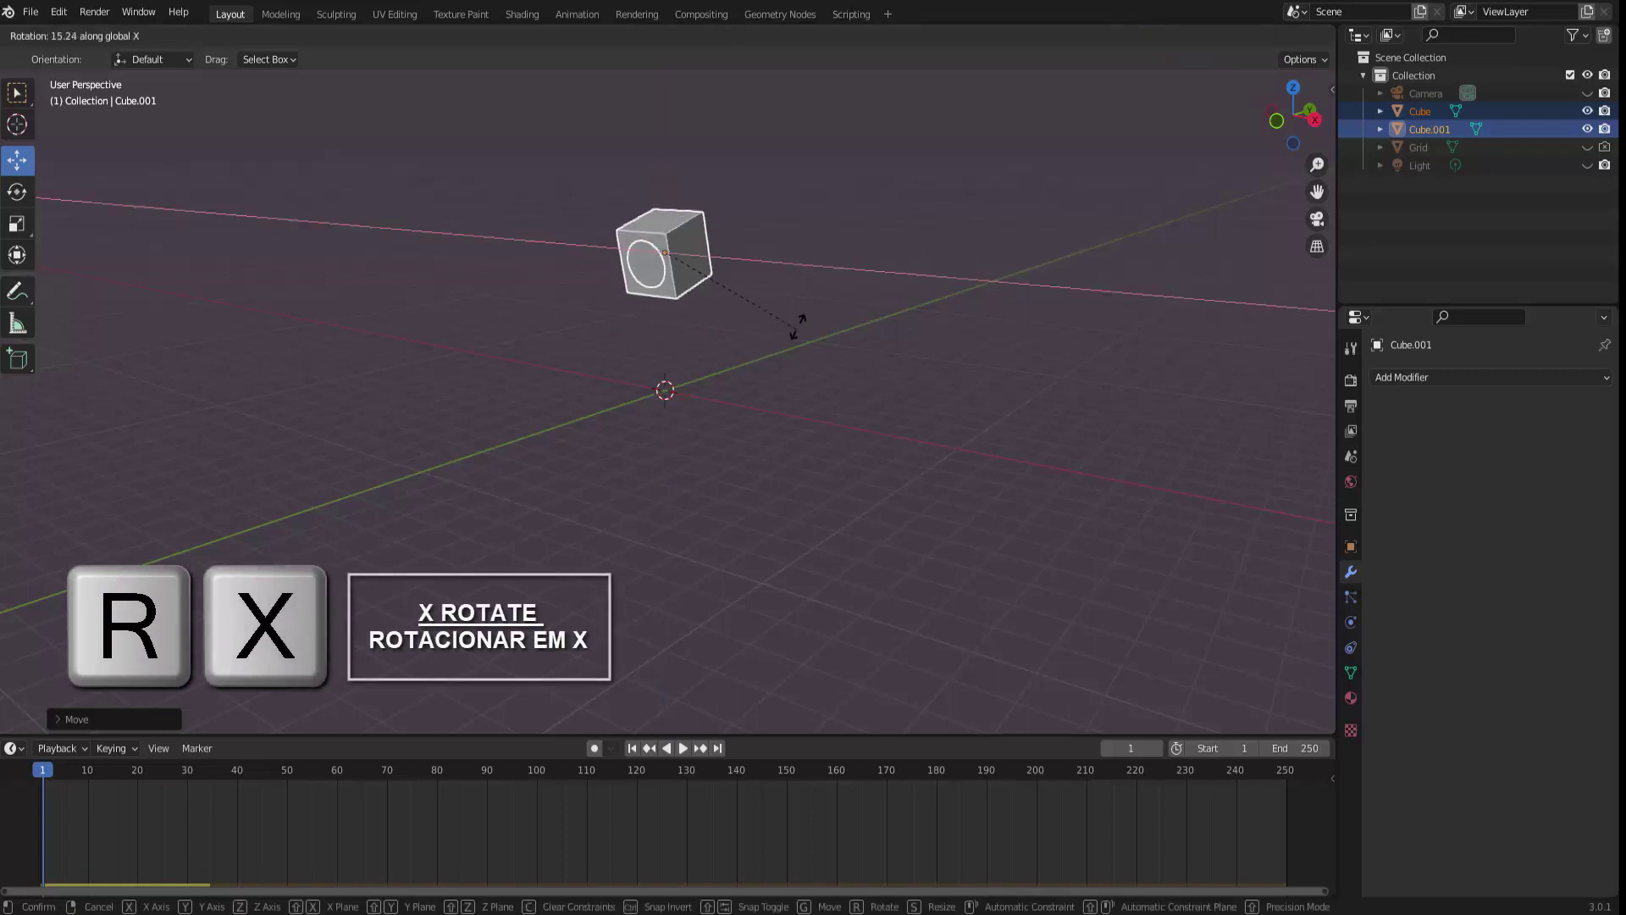
click(811, 382)
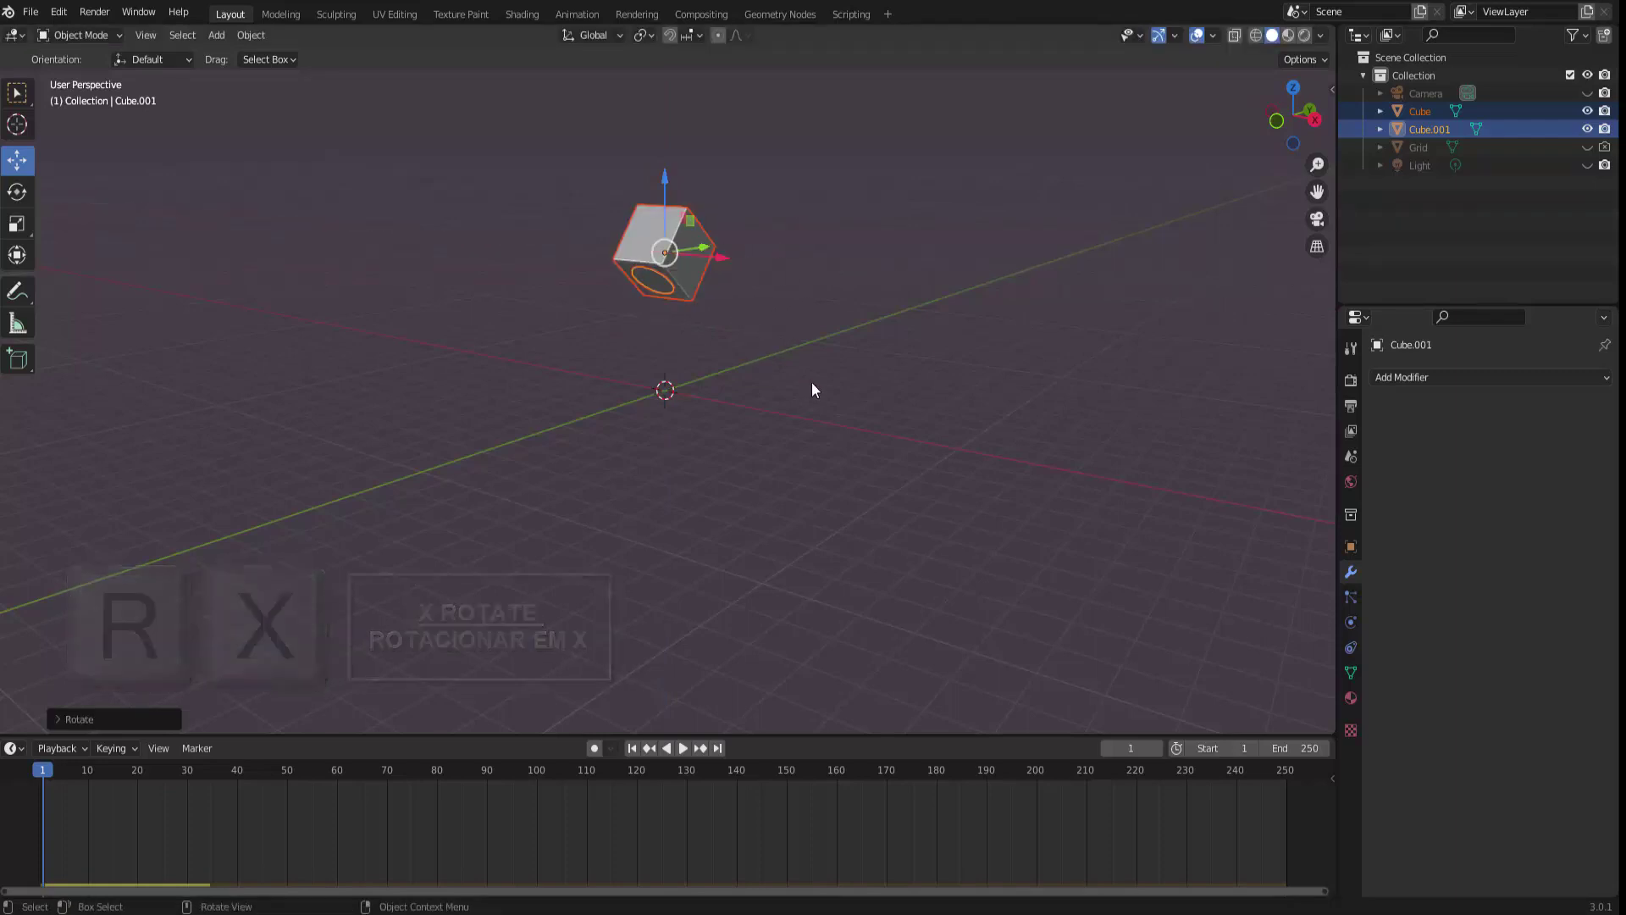
key(ctrl+z)
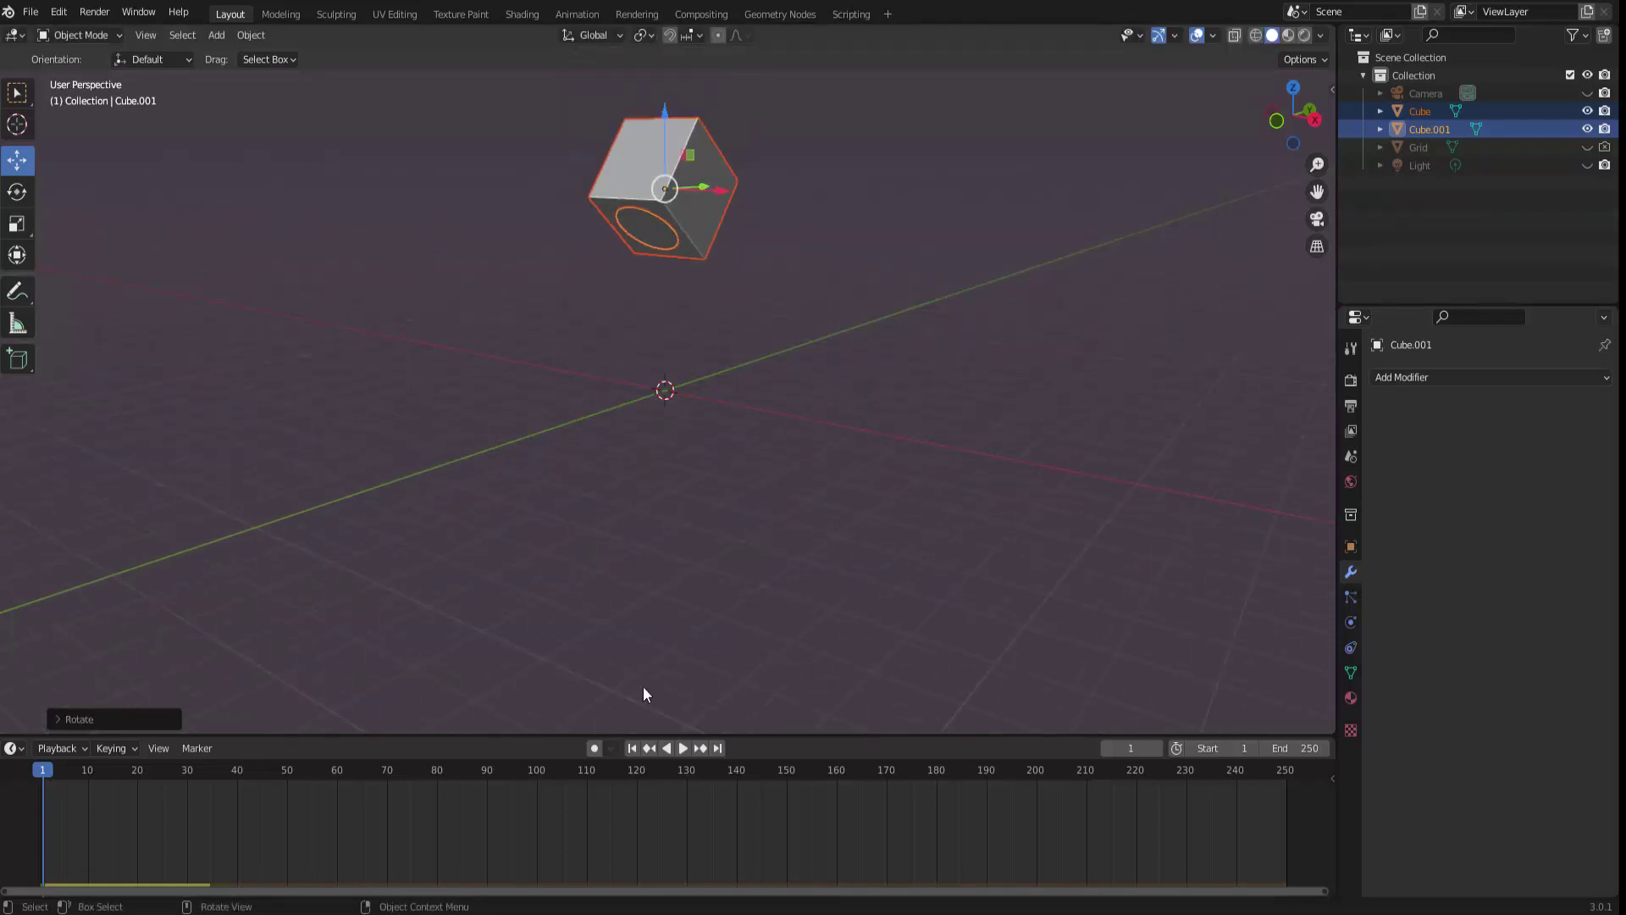
Play, pause, rewind and replay the tilted pair's fall
click(682, 748)
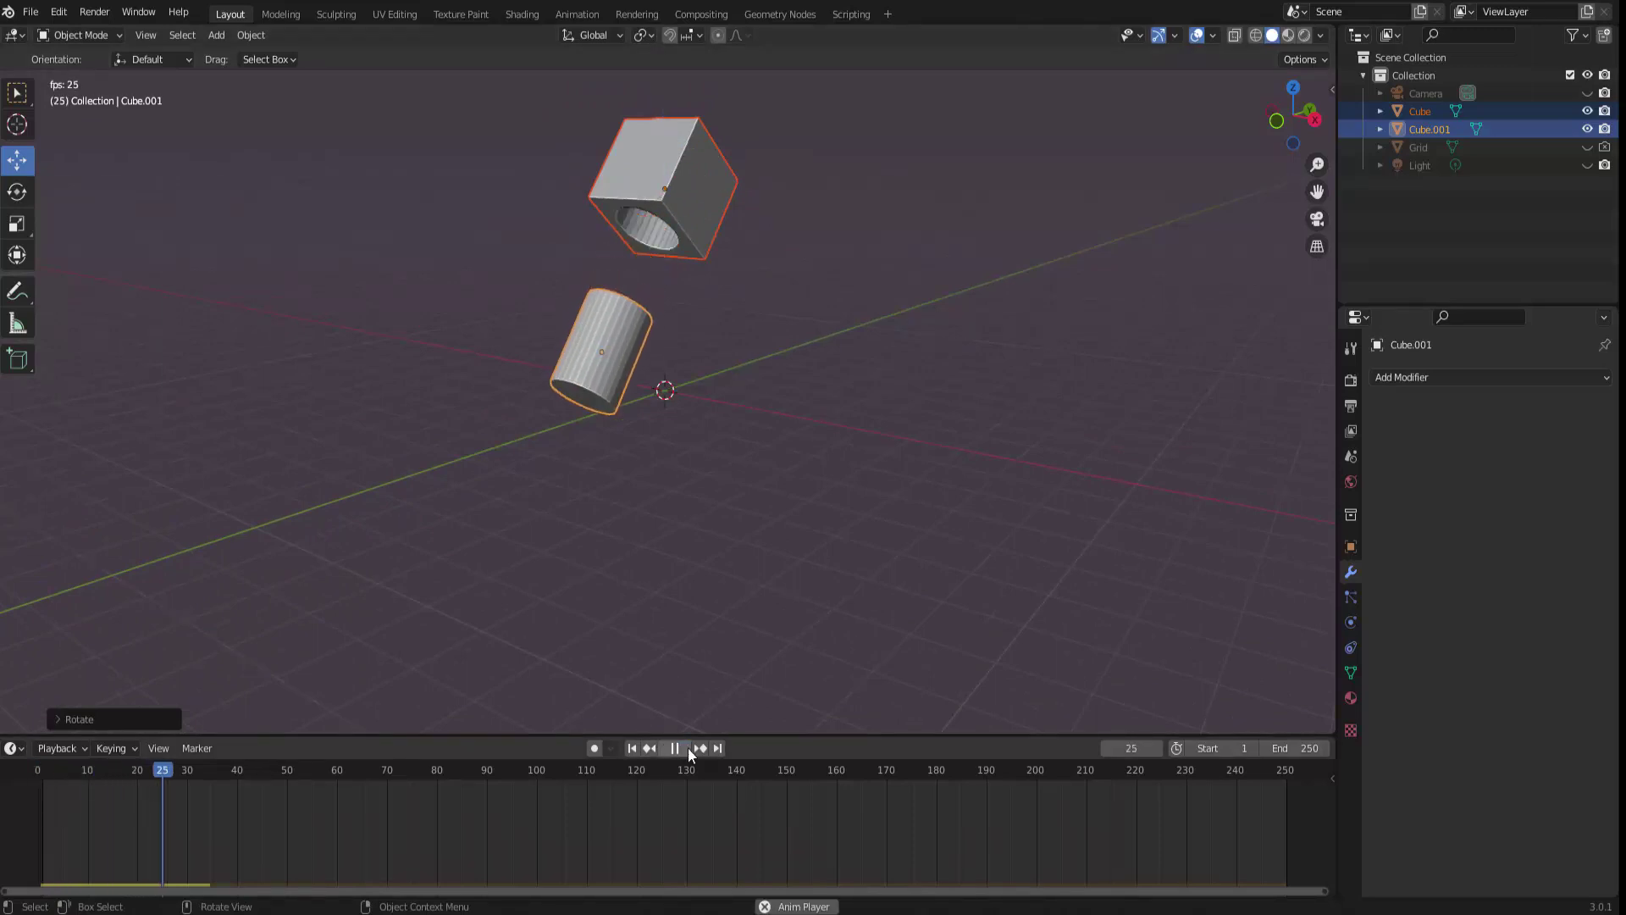
click(688, 747)
click(632, 748)
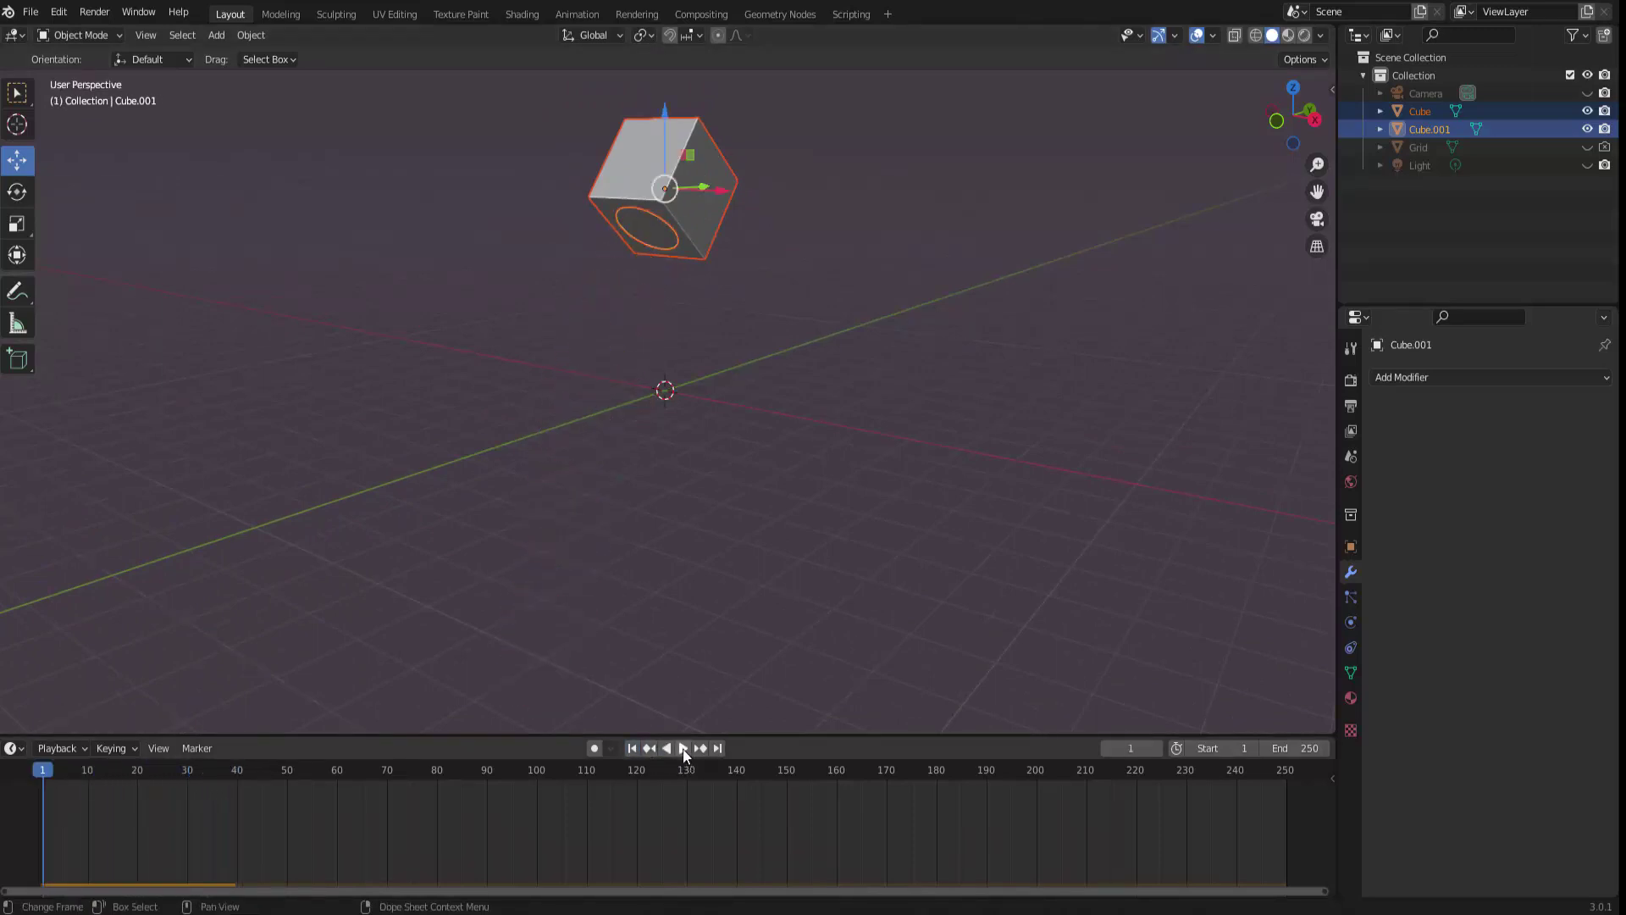
click(682, 747)
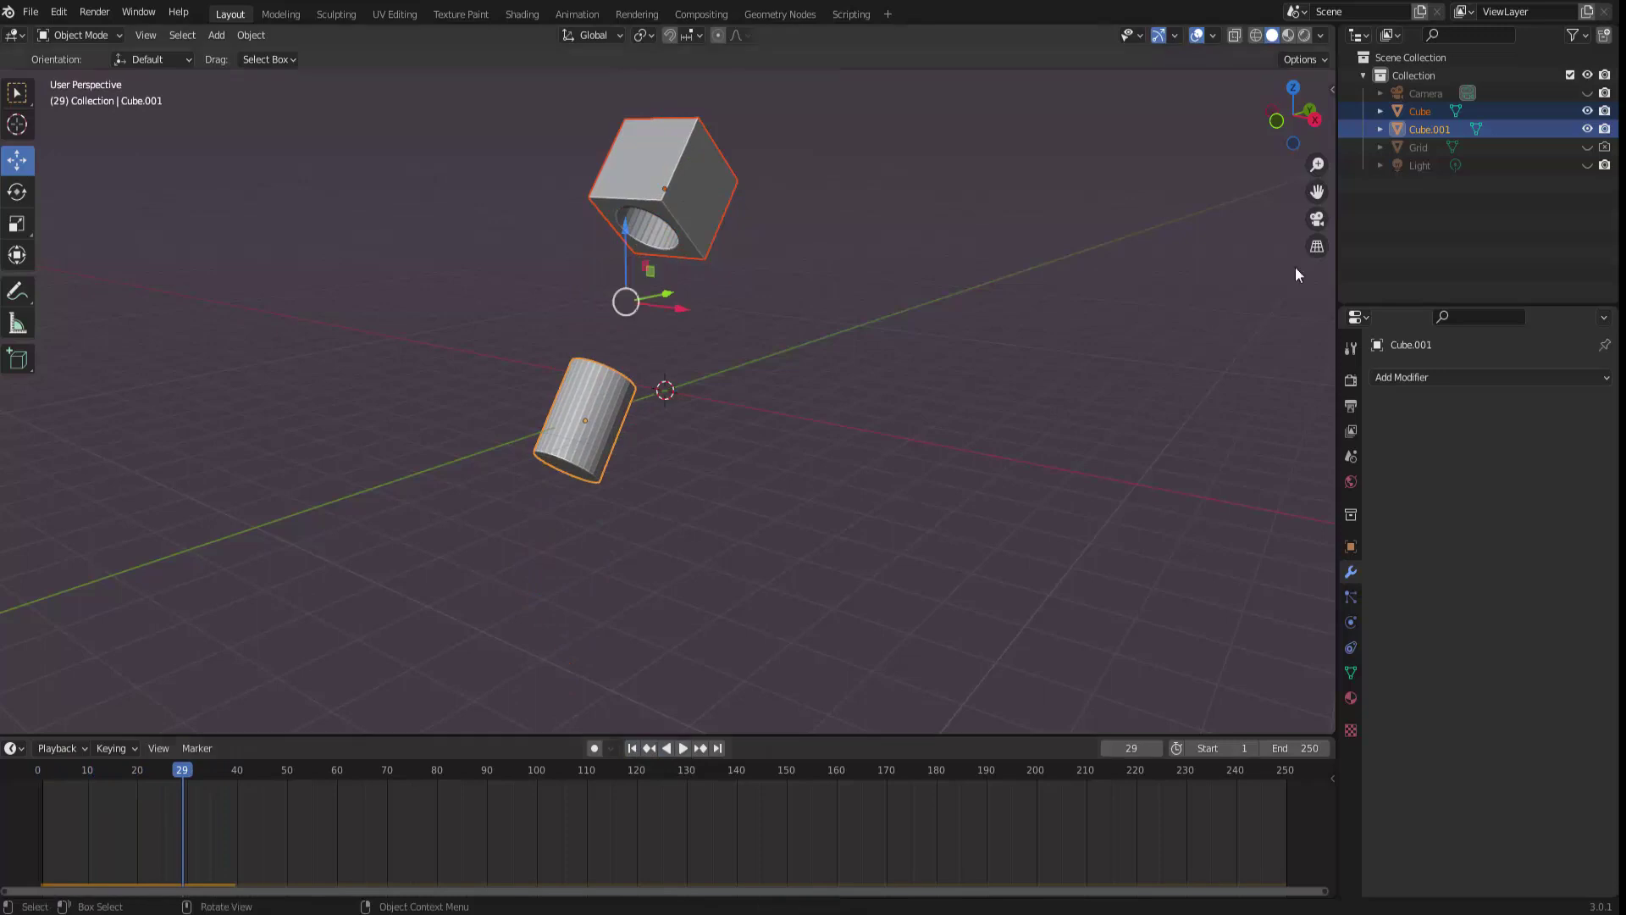
Rewind to frame 1, switch to Material Preview shading, and frame the cube closer
click(632, 748)
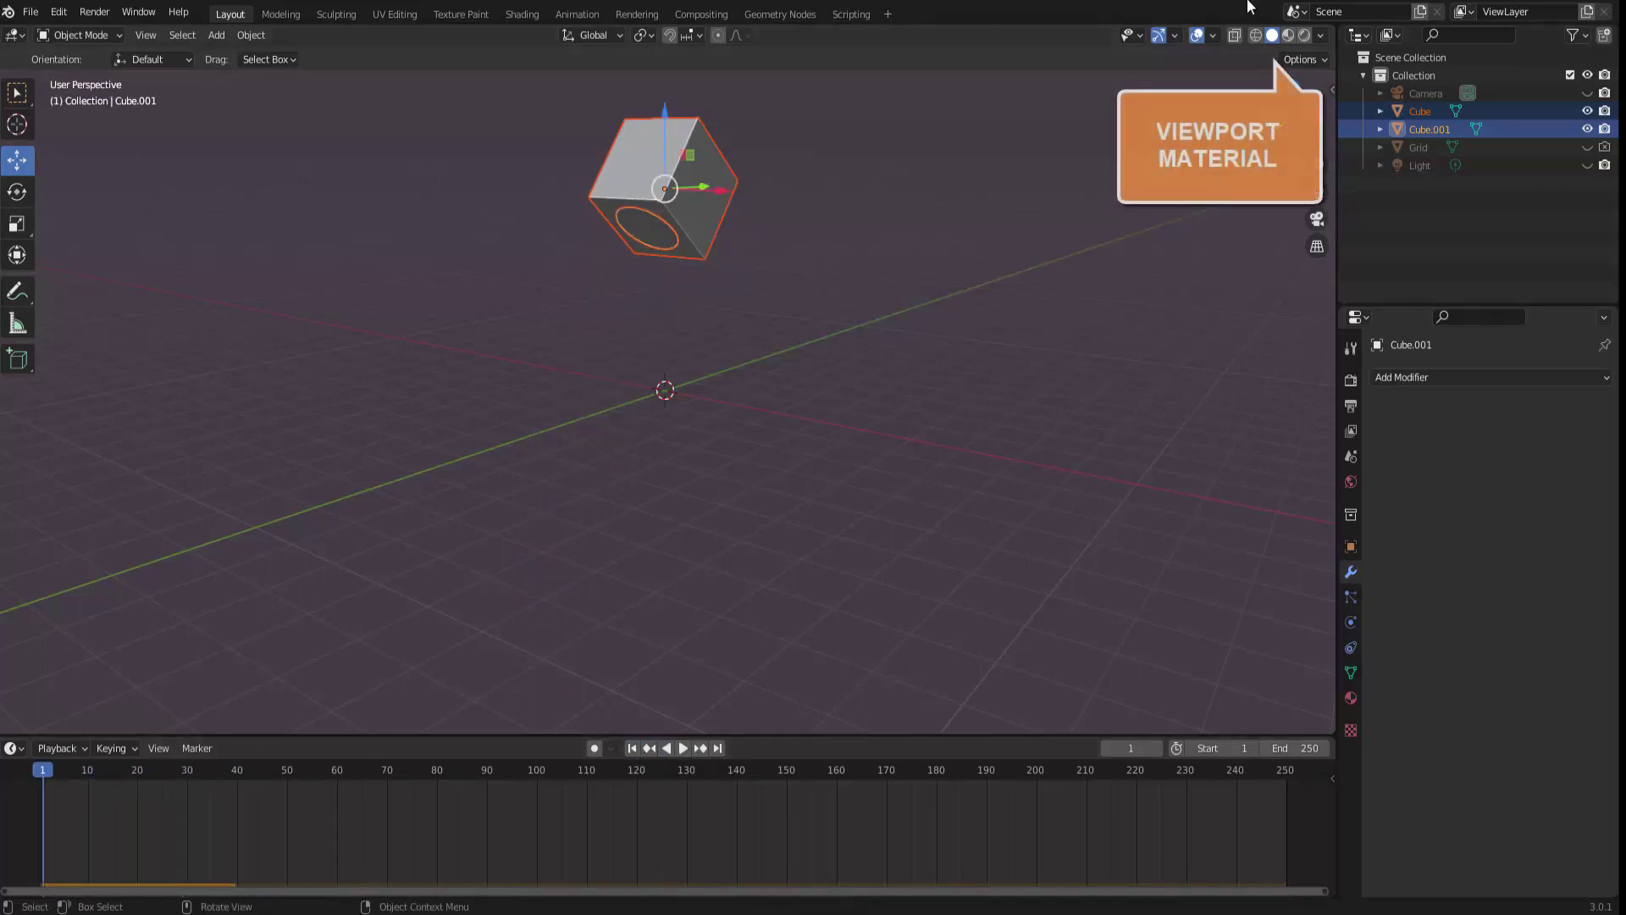
click(1288, 36)
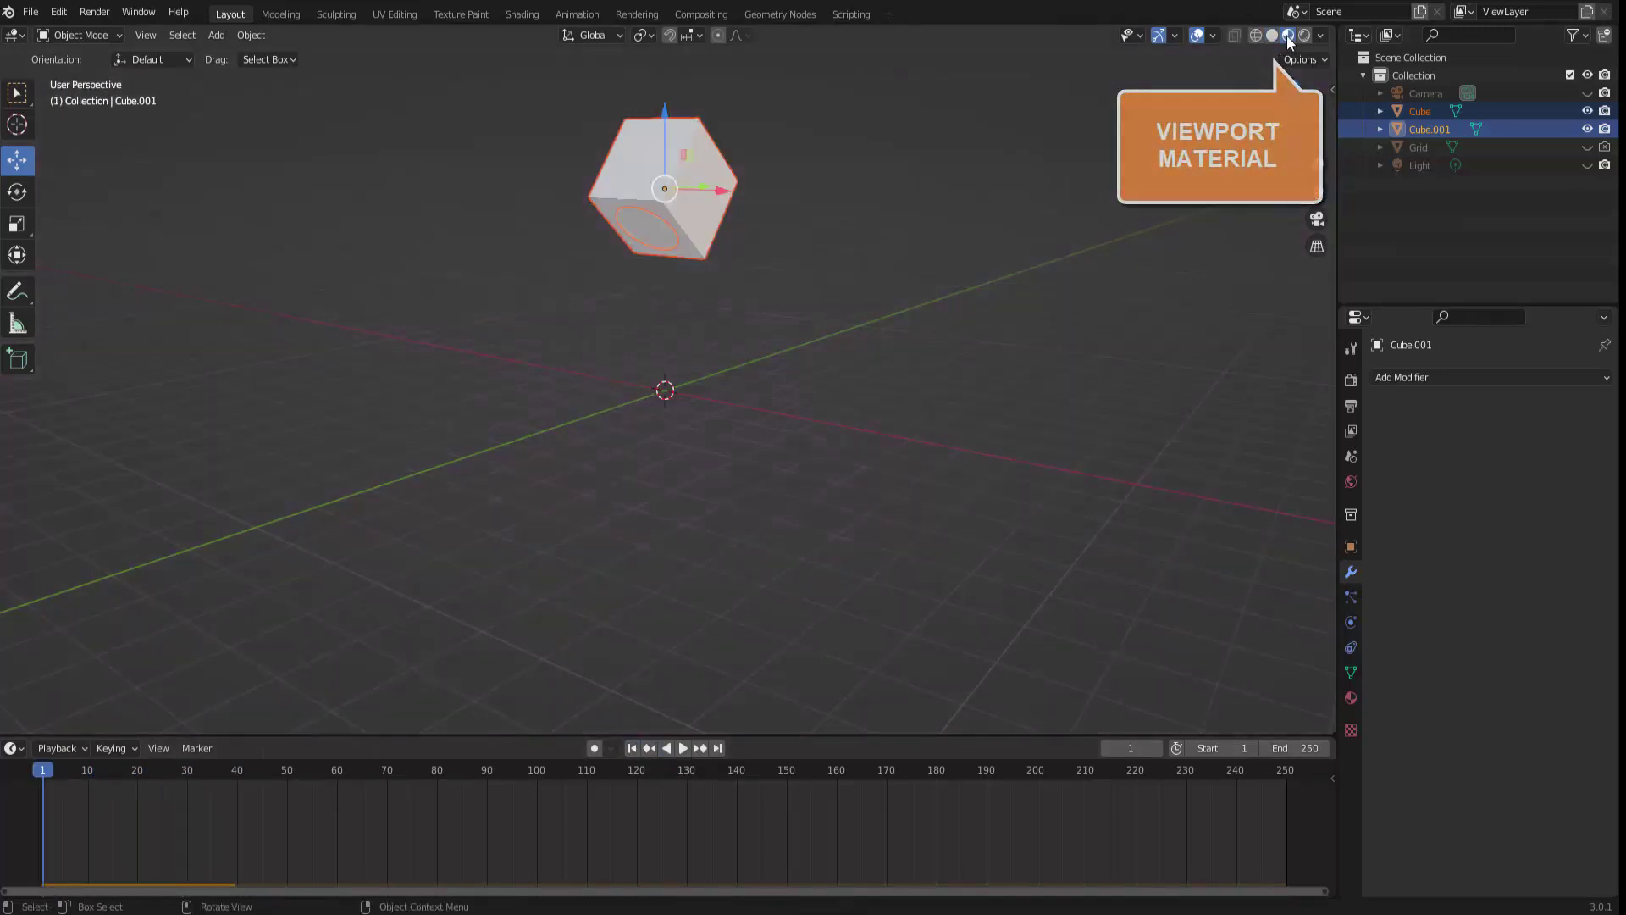
click(1030, 287)
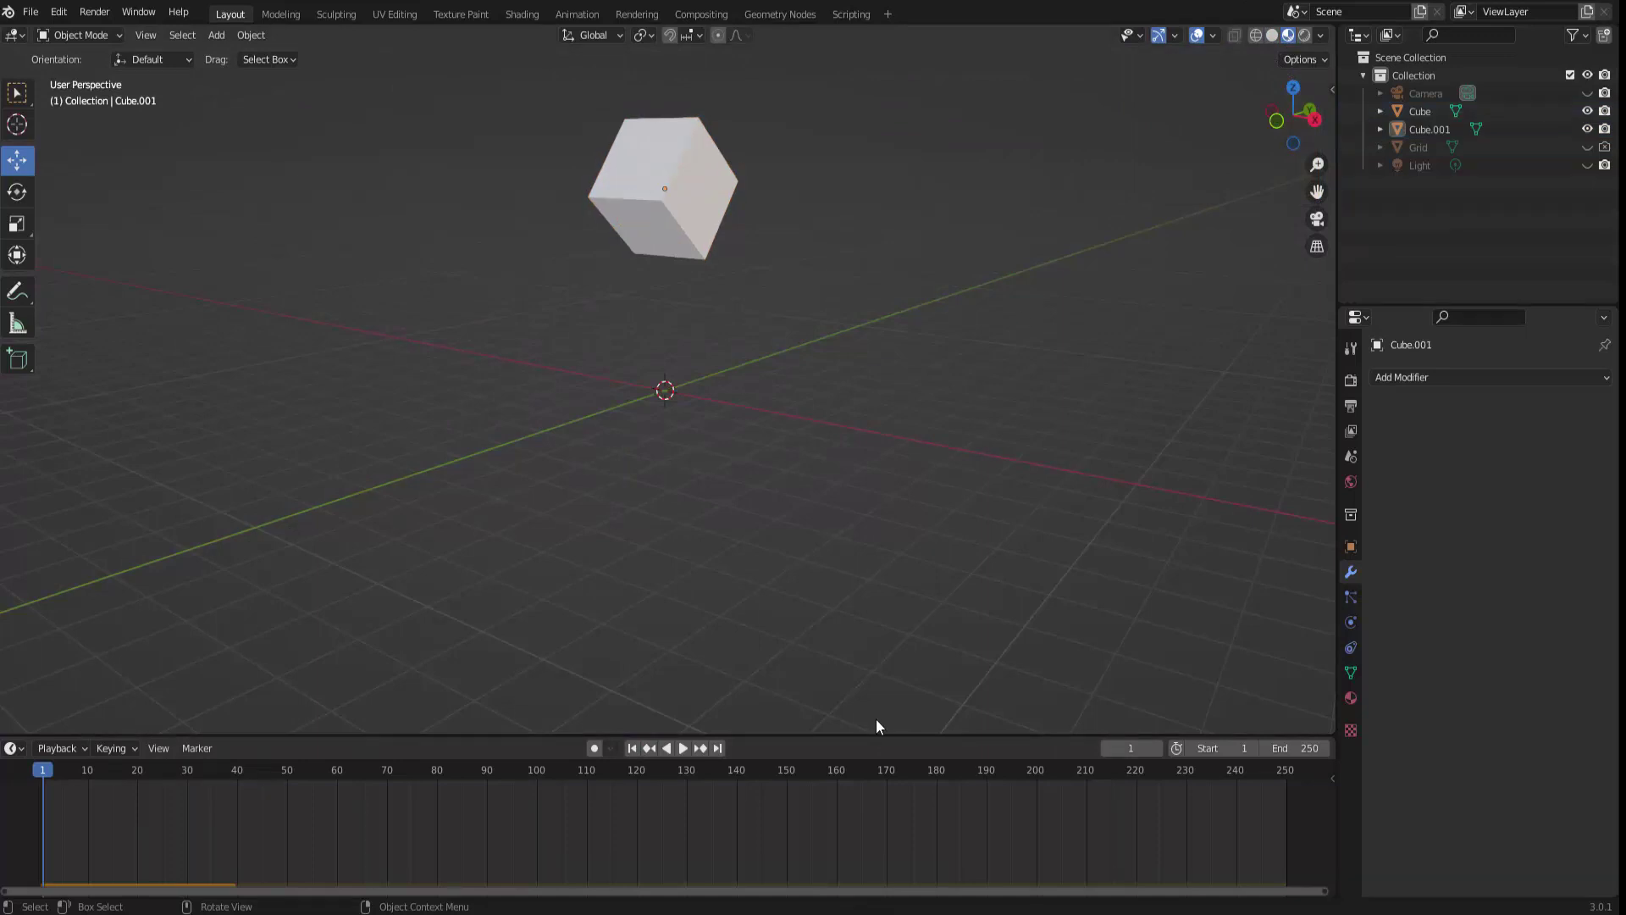
drag(1317, 193, 1343, 298)
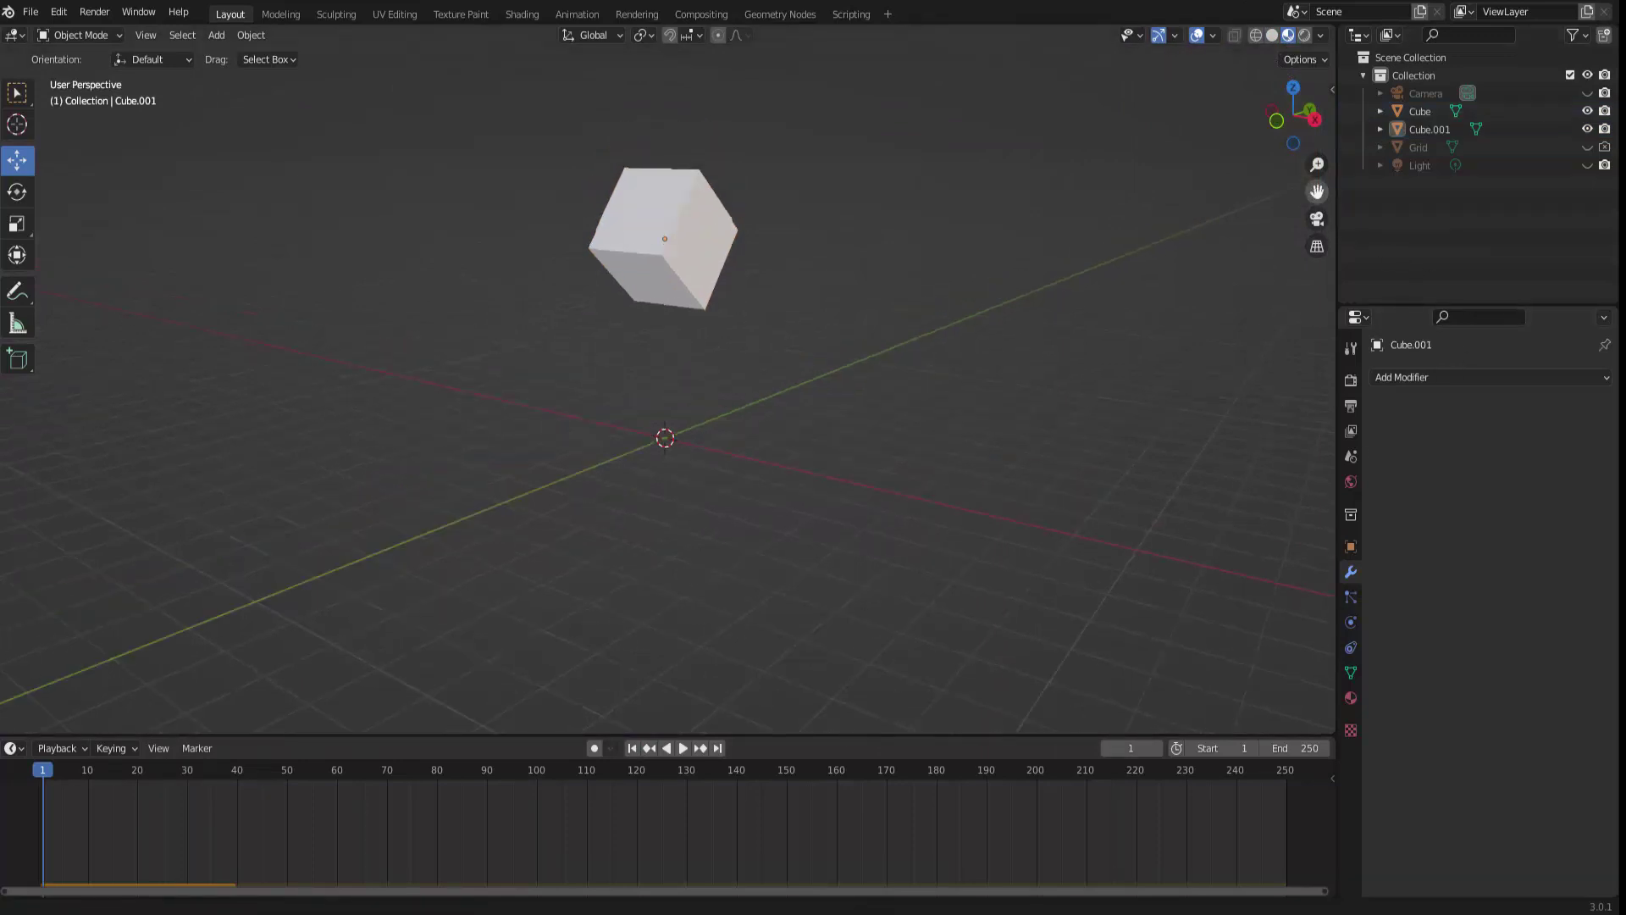
scroll(1075, 294, up, 4)
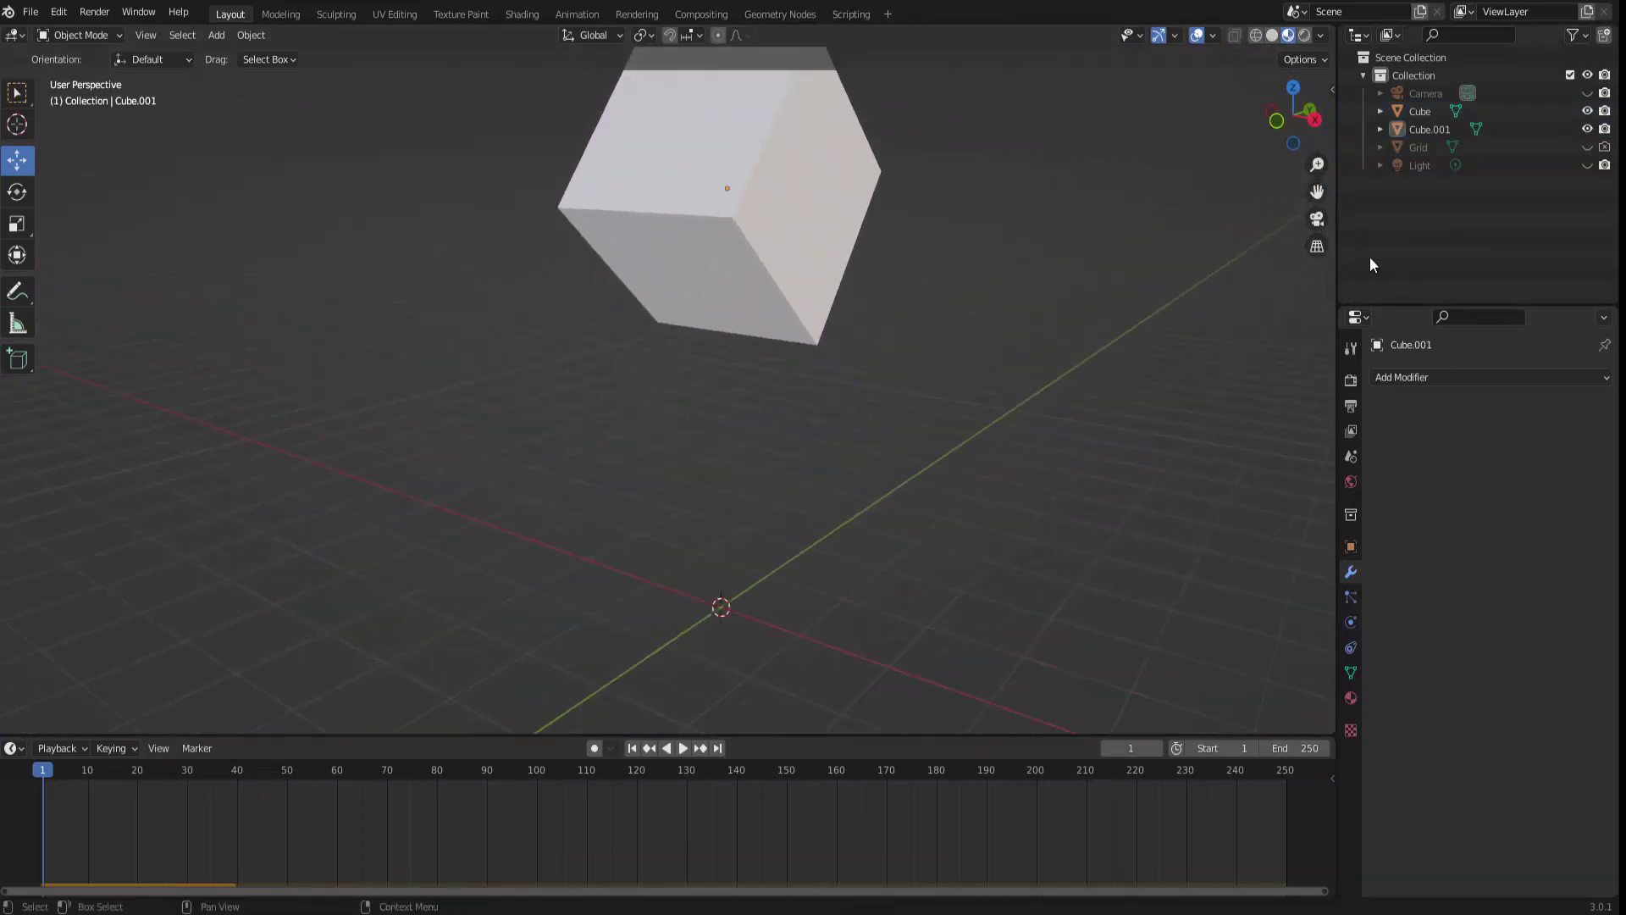
drag(1321, 193, 1045, 344)
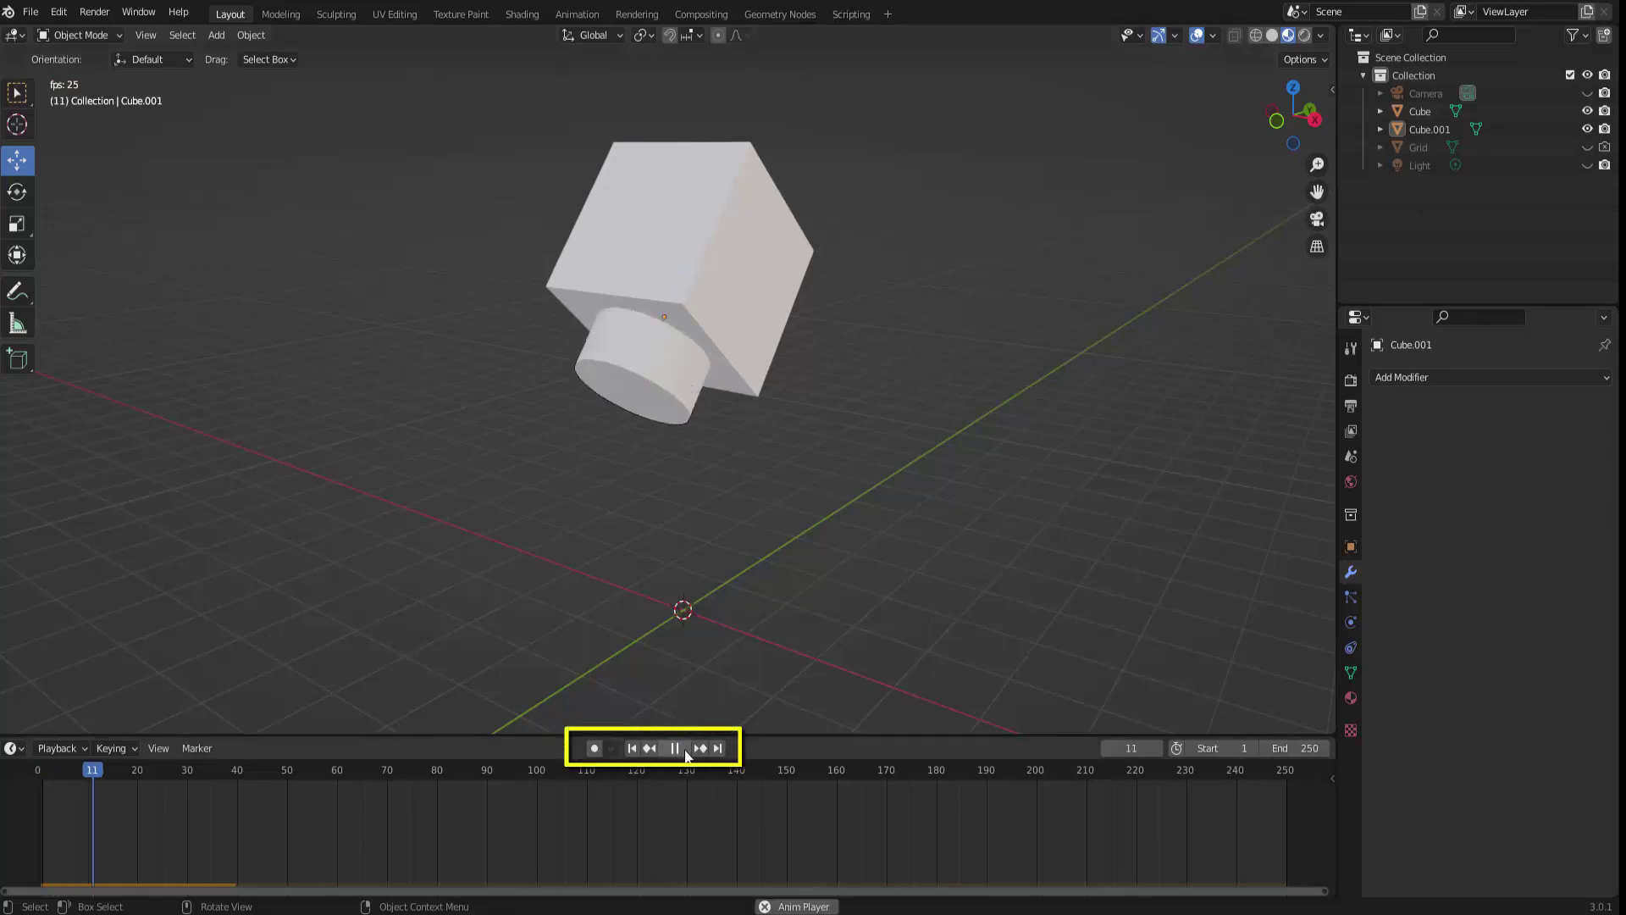
Pause the fall at frame 35, orbit around the falling pieces, then rewind to frame 1
click(684, 749)
scroll(777, 624, down, 2)
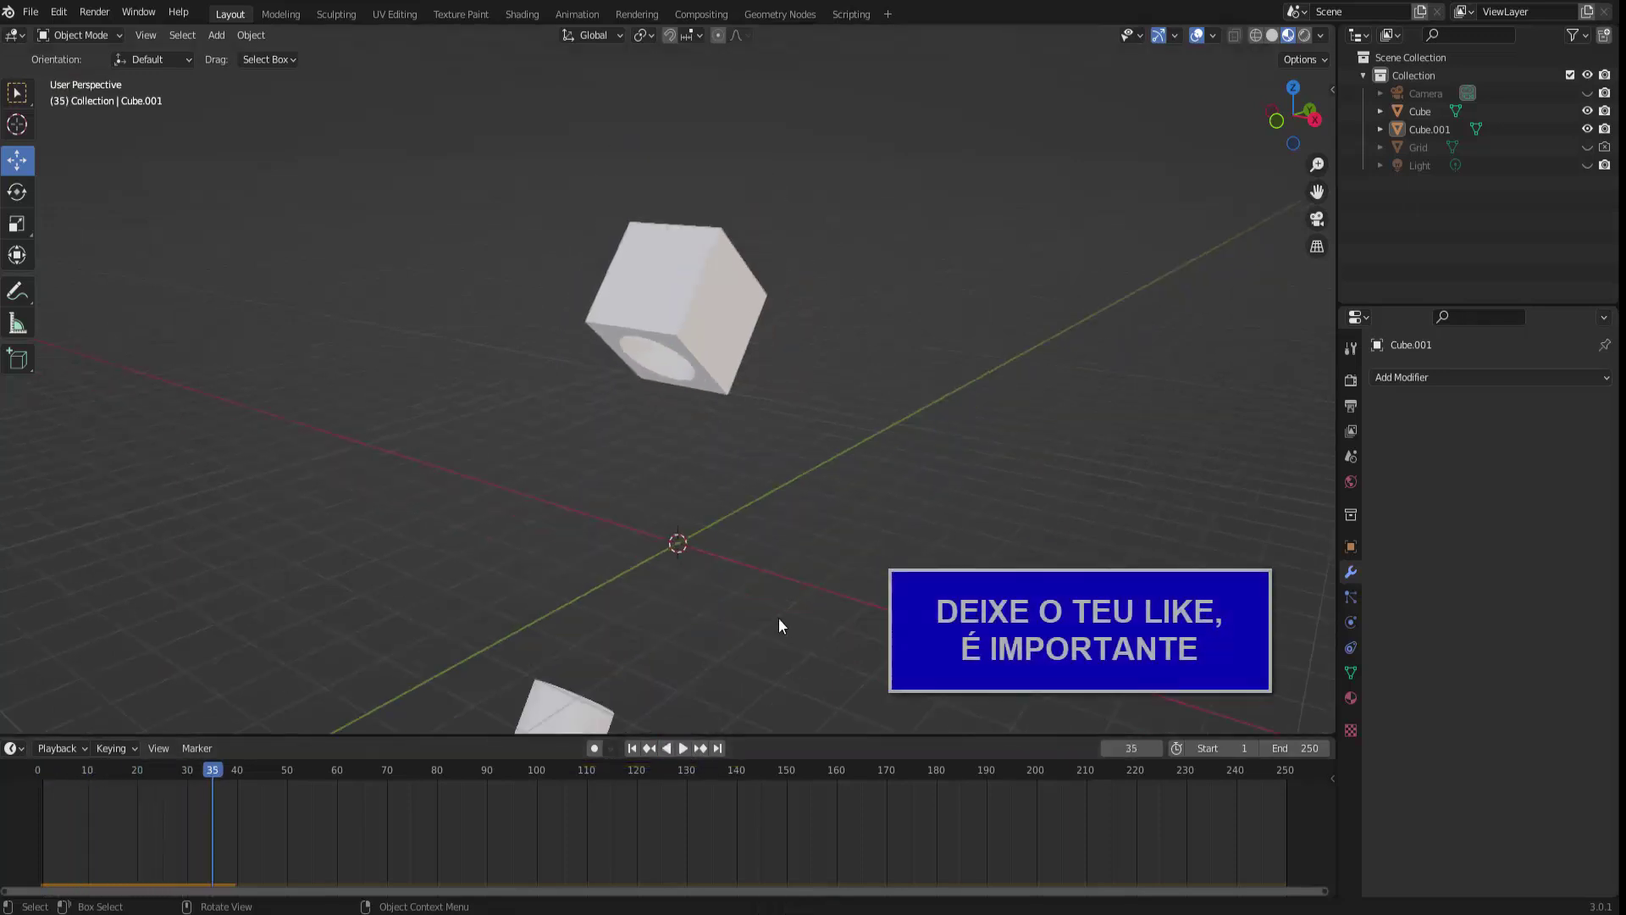
mouse_move(779, 617)
middle_down()
mouse_move(767, 542)
mouse_move(795, 595)
middle_up()
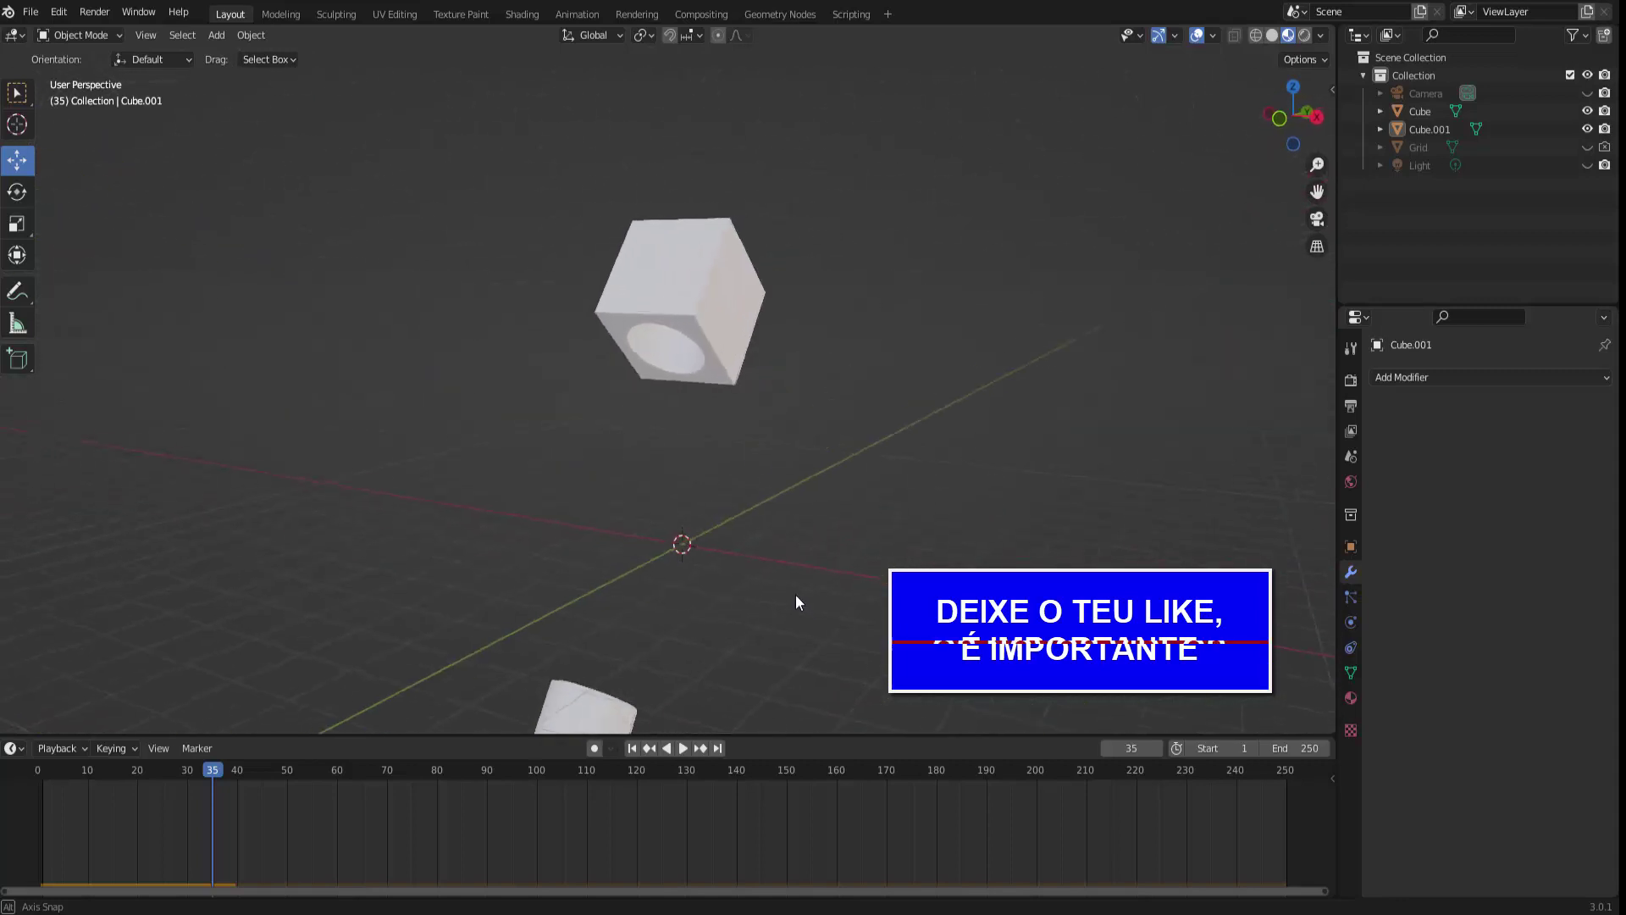
click(634, 752)
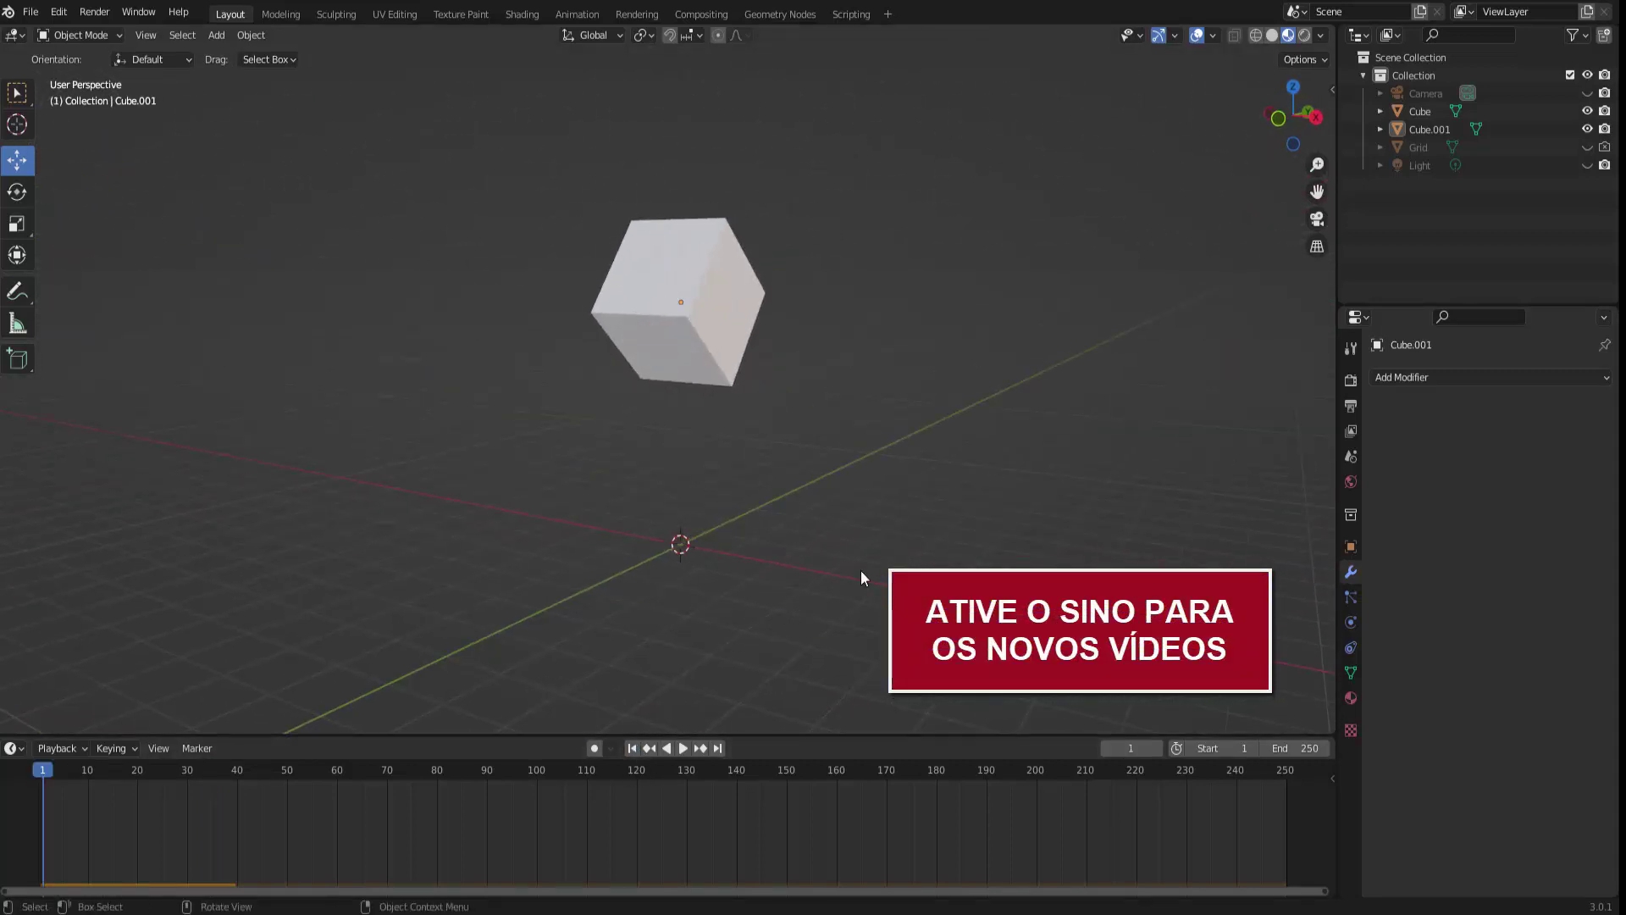